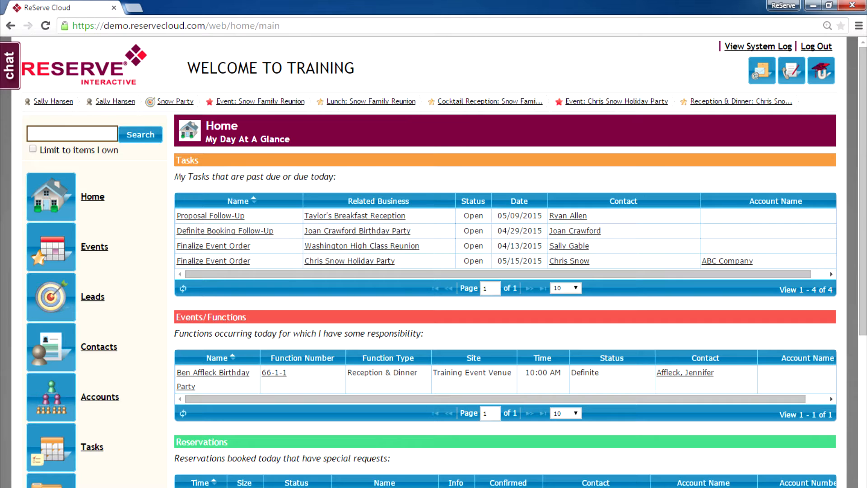
Quick-search a contact name, then open the Events calendar and list all events
type("jane")
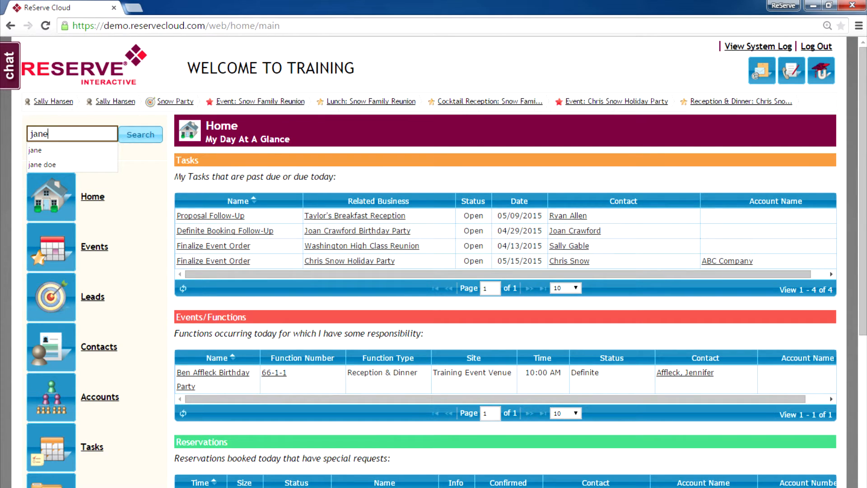
key("Return")
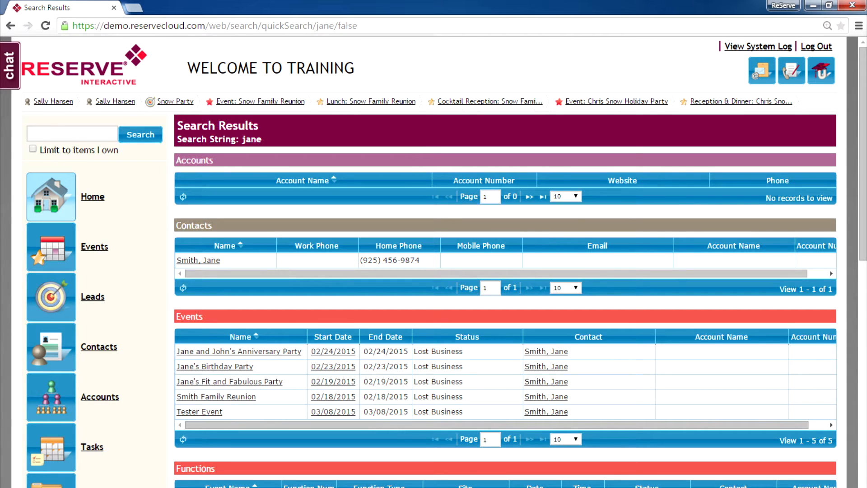
left_click(51, 197)
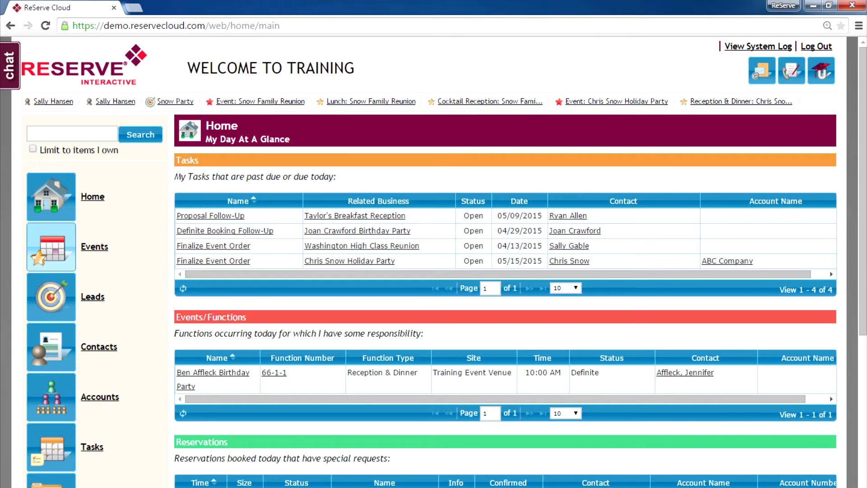
left_click(51, 246)
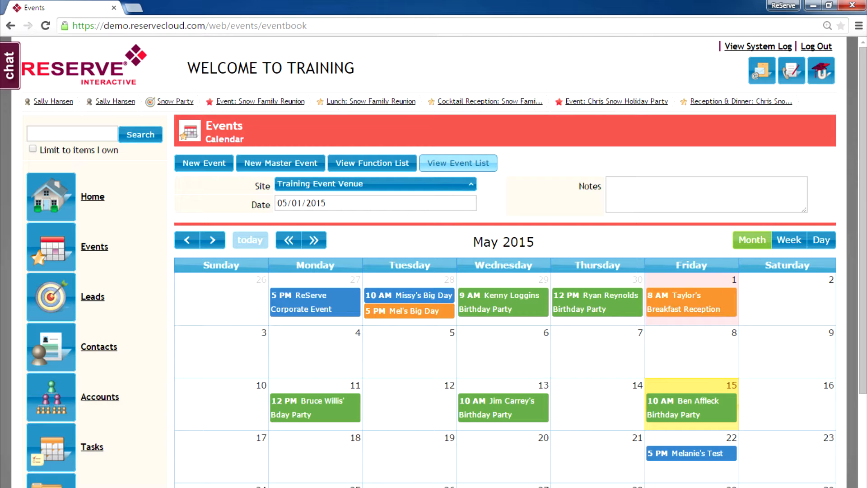
left_click(458, 163)
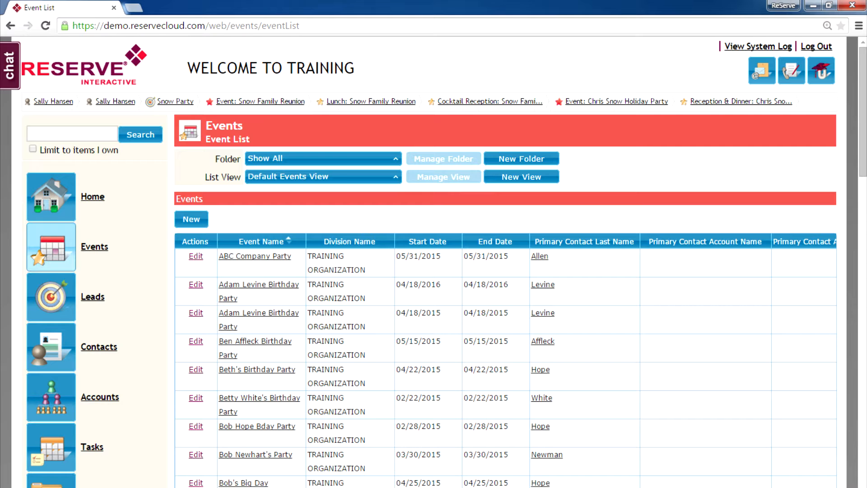
Go back to the Events calendar's May 2015 month view for the Training Event Venue
left_click(51, 247)
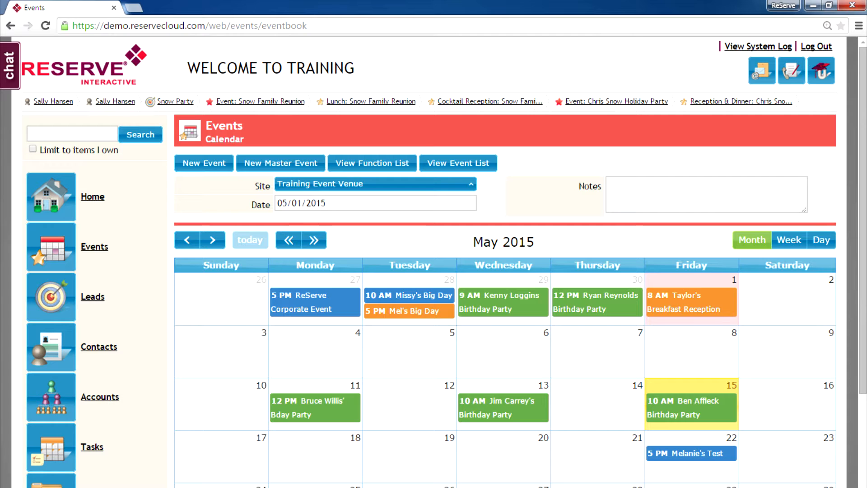
In Week view, move Thursday's birthday party from 12 PM to 10:30 AM, then show Friday by room
left_click(789, 240)
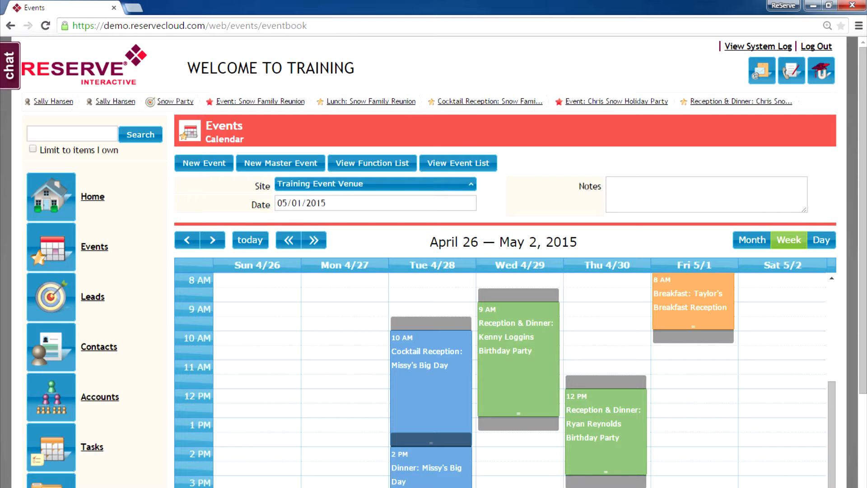
mouse_move(590, 402)
left_click_drag(590, 408, 597, 380)
mouse_move(596, 409)
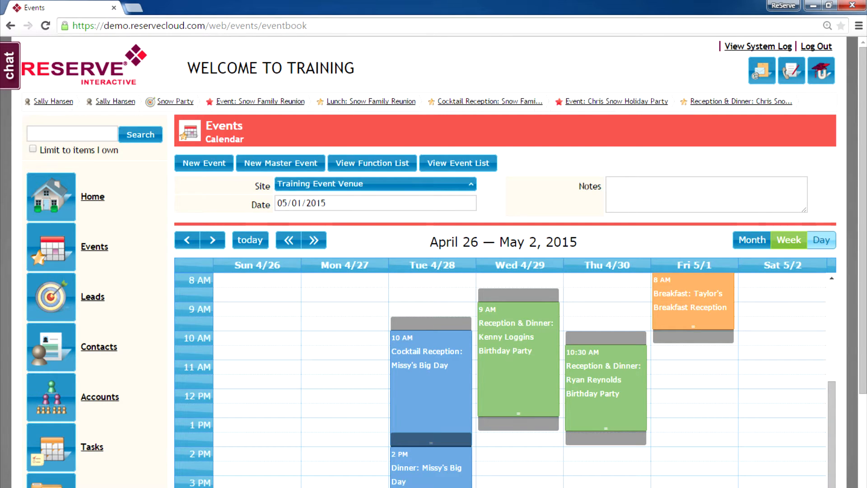
left_click(822, 240)
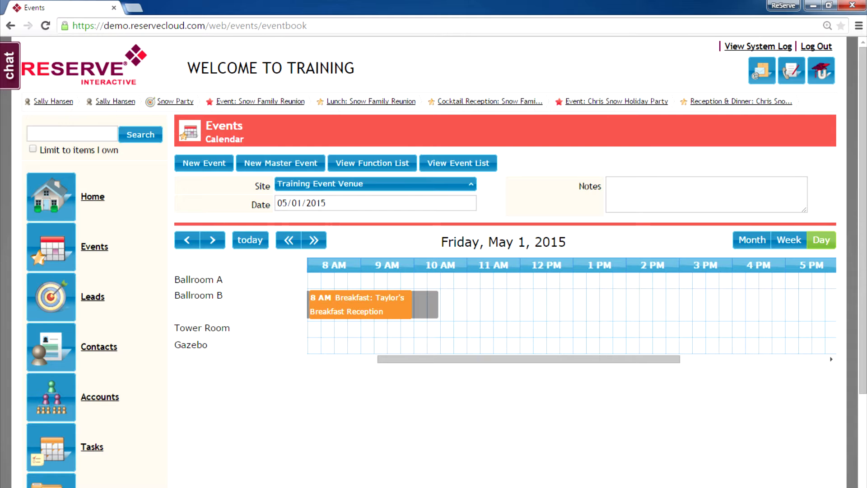
Move Friday's breakfast reception to start at 9:30 AM in the Tower Room row
mouse_move(366, 304)
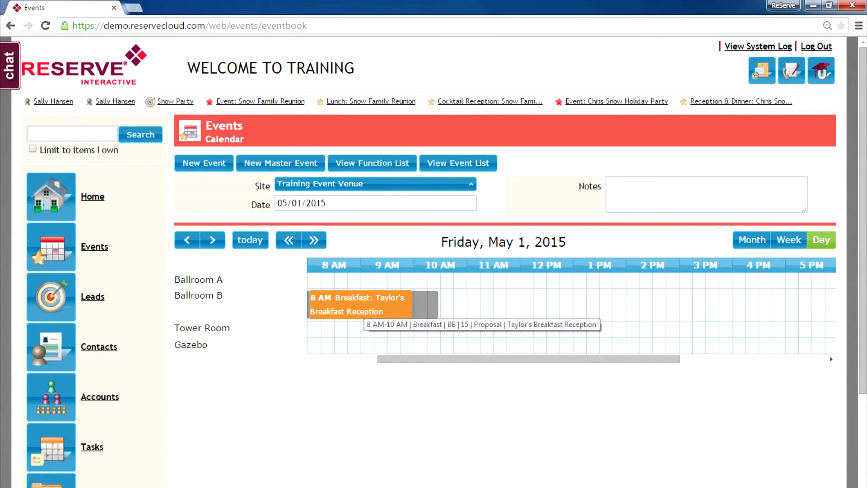
left_click_drag(364, 310, 441, 309)
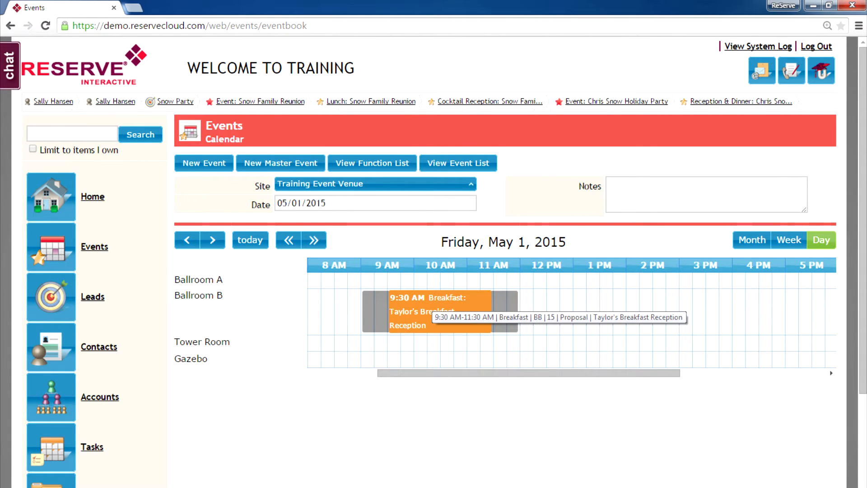
left_click_drag(441, 309, 440, 350)
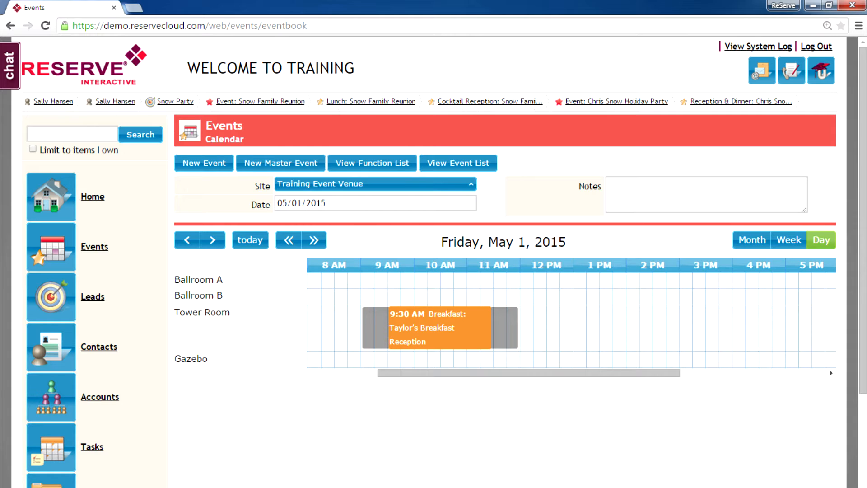
mouse_move(439, 327)
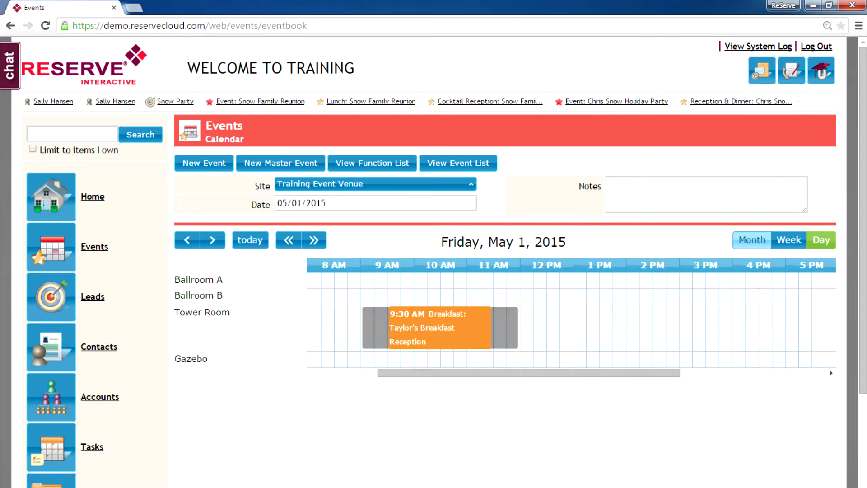
Switch the calendar back to Month view and start a new event
left_click(752, 239)
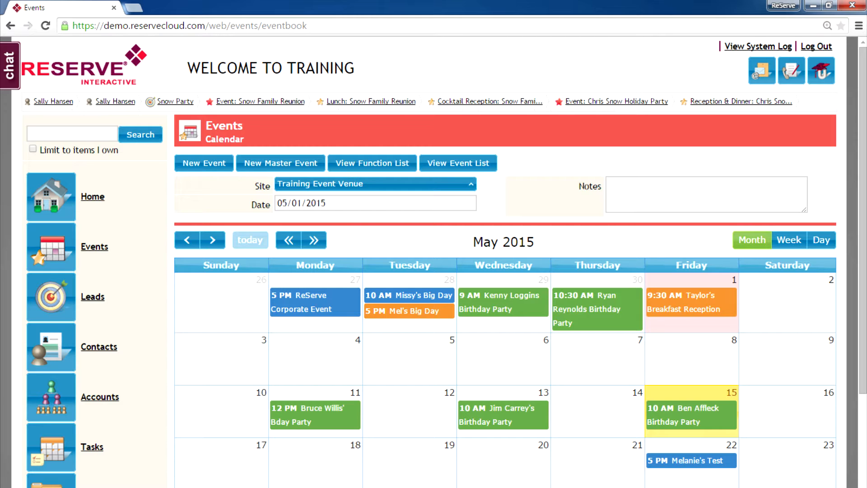
mouse_move(204, 163)
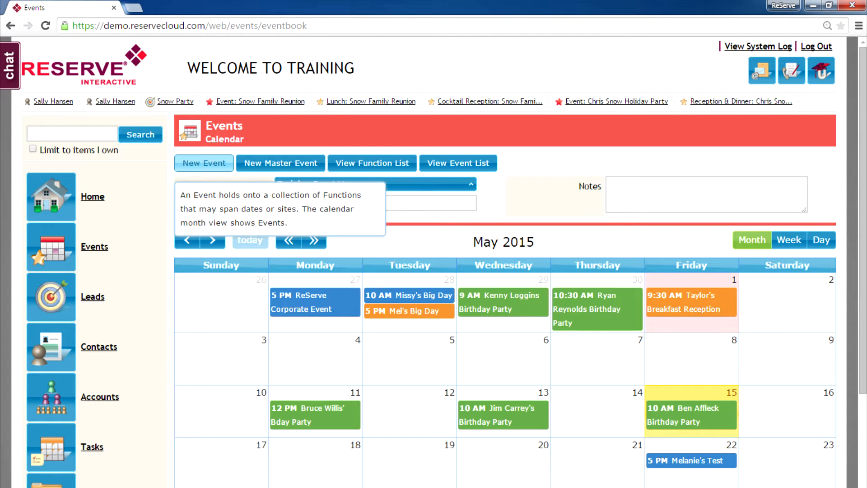
left_click(203, 163)
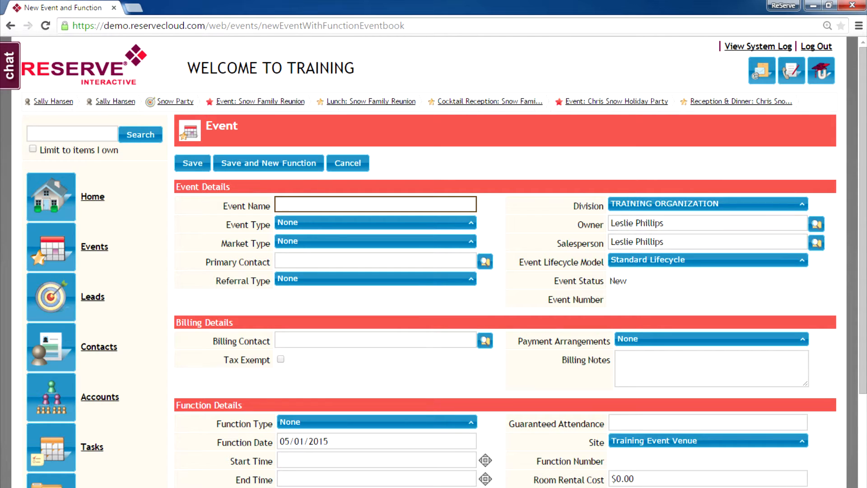
Name the event as the birthday party, with event type Birthday and market type Social
type("Jane Doe's Birthday Party")
key("Tab")
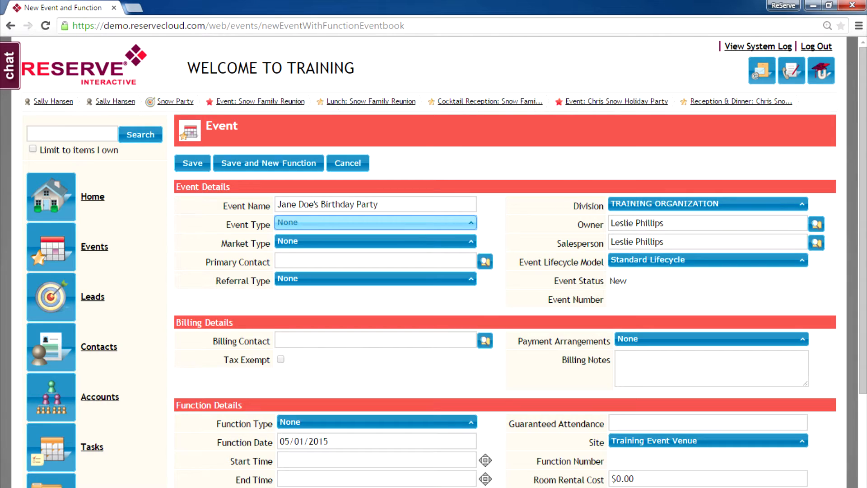
key("b")
key("Down")
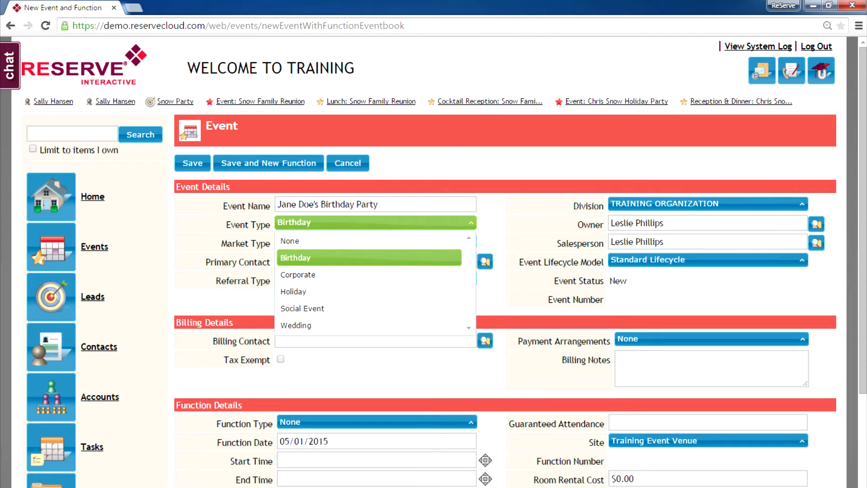
left_click(325, 258)
left_click(370, 241)
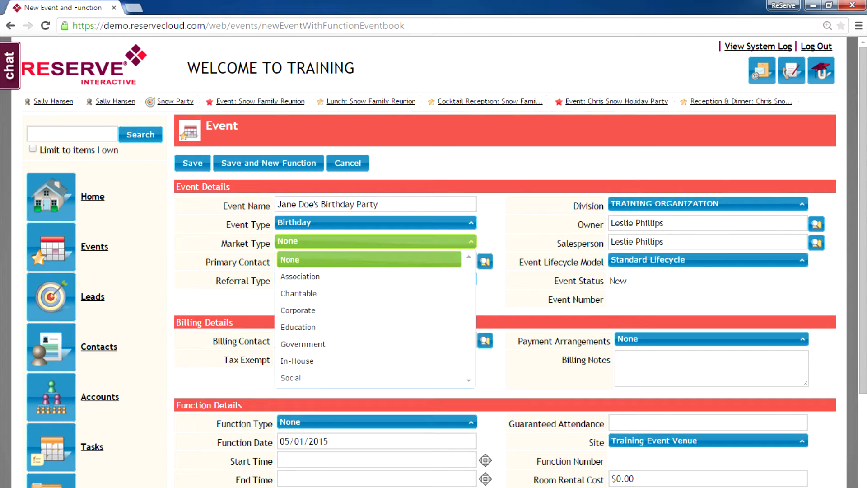
left_click(362, 378)
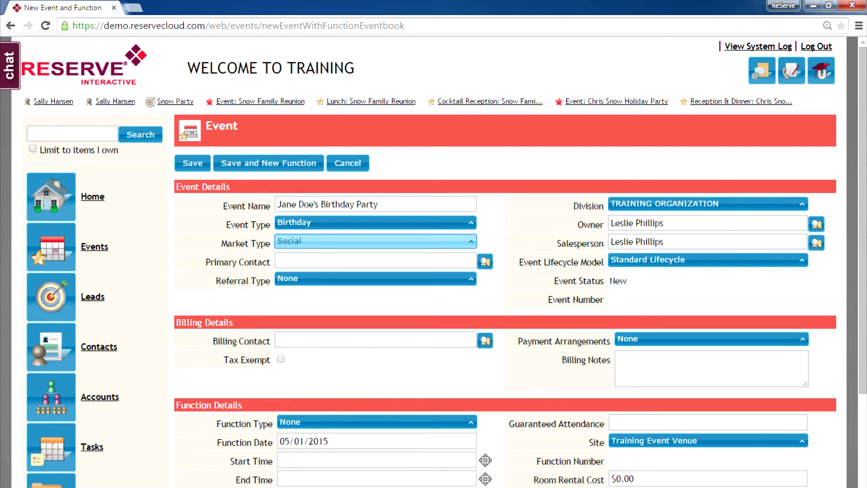
Enter the primary contact's name and look it up among saved contacts
left_click(361, 261)
type("Jan")
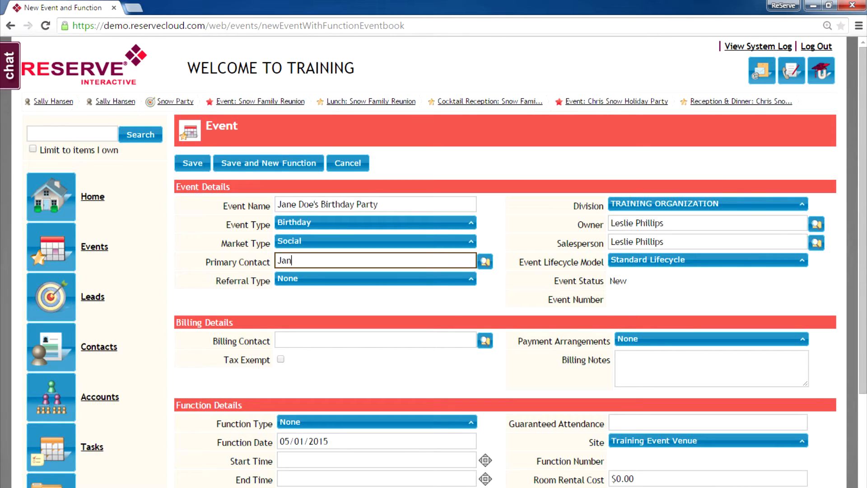
type("e Doe")
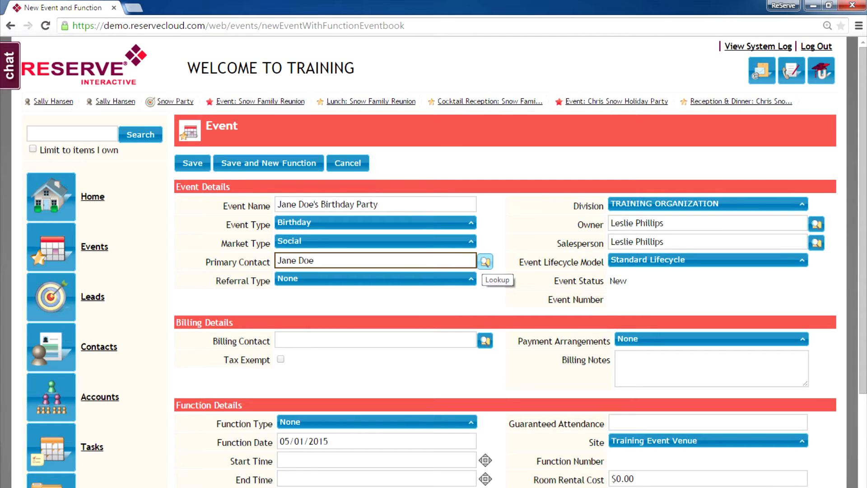
left_click(485, 262)
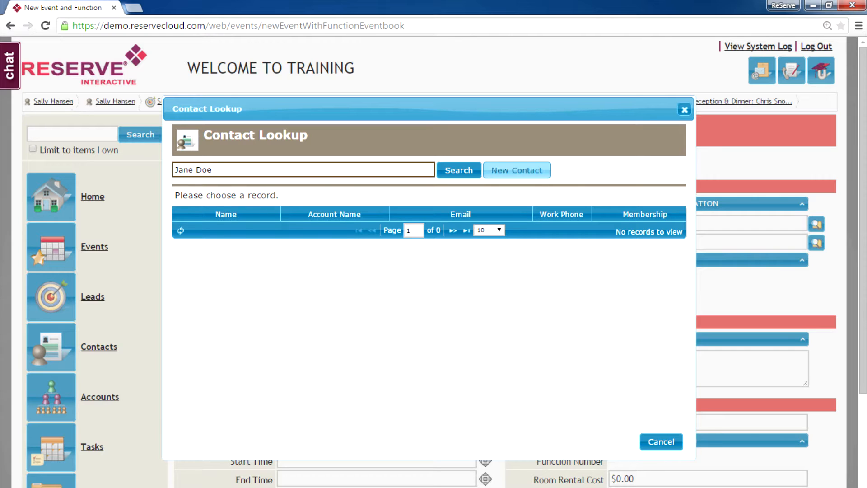
Create a new contact with the contact's name and e-mail address, and save it as primary contact
left_click(517, 170)
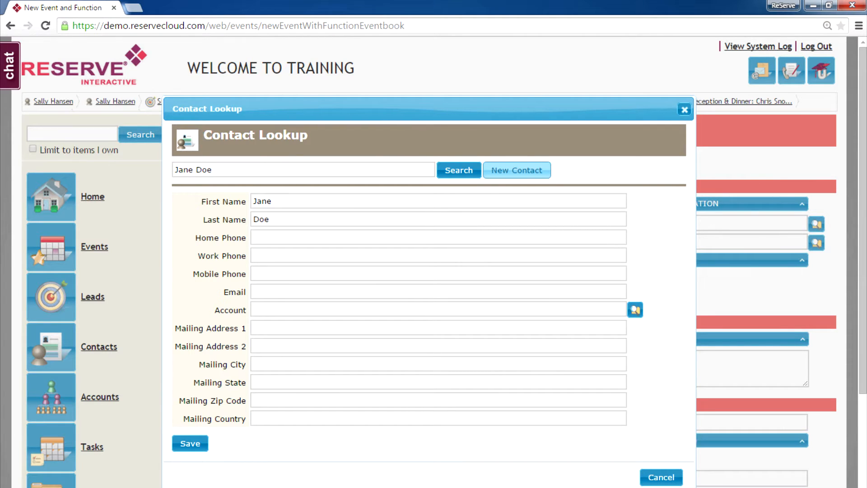
left_click(438, 291)
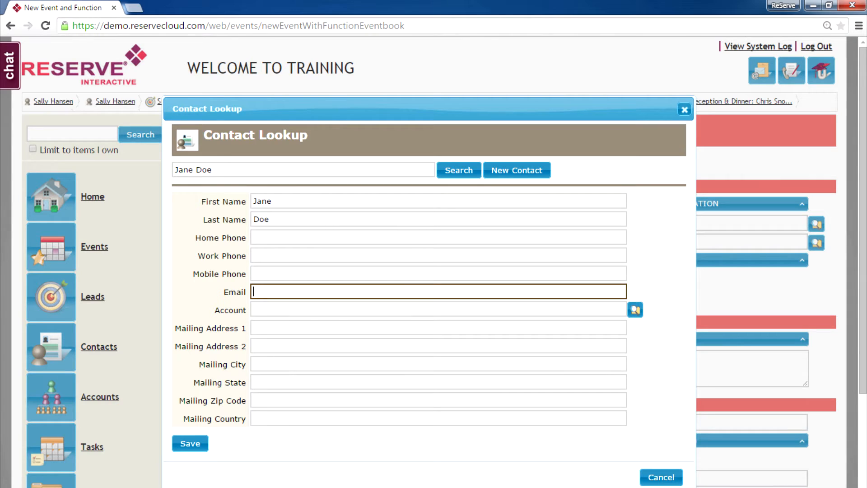
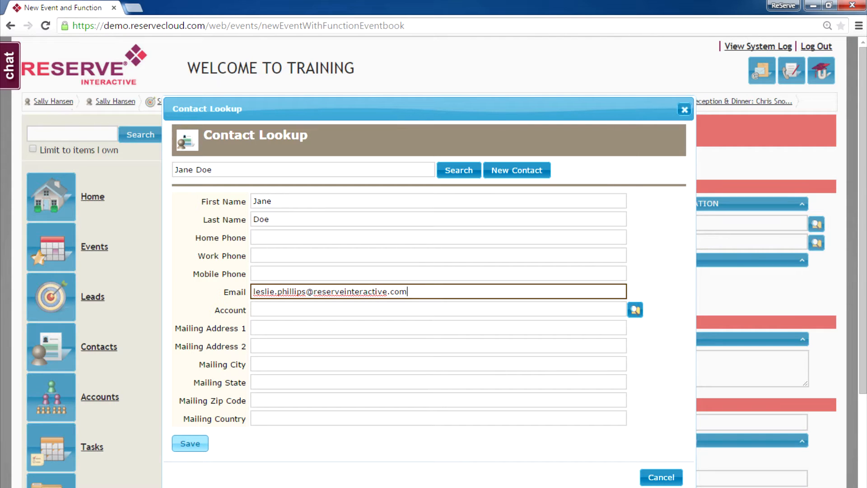
left_click(189, 443)
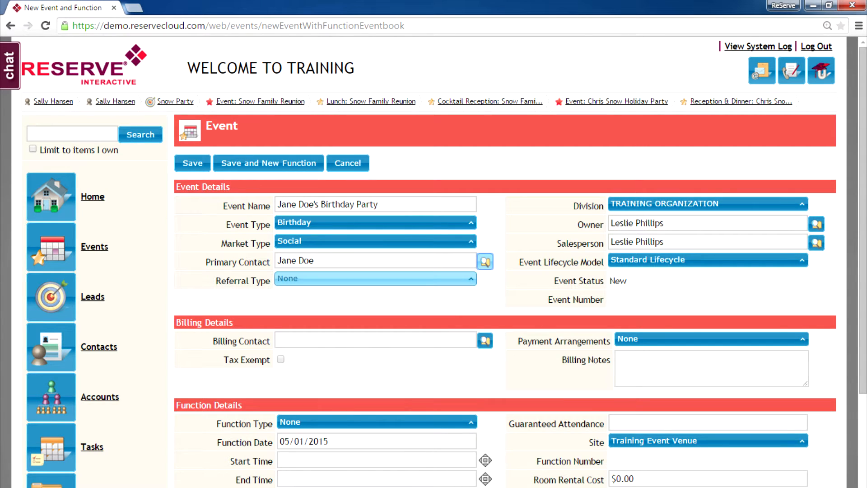
Set the event's referral type to Advertisement
left_click(375, 279)
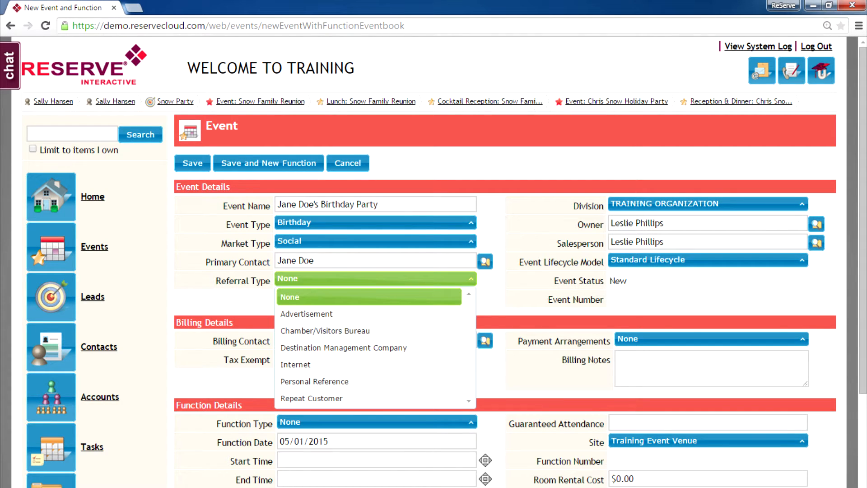
left_click(307, 314)
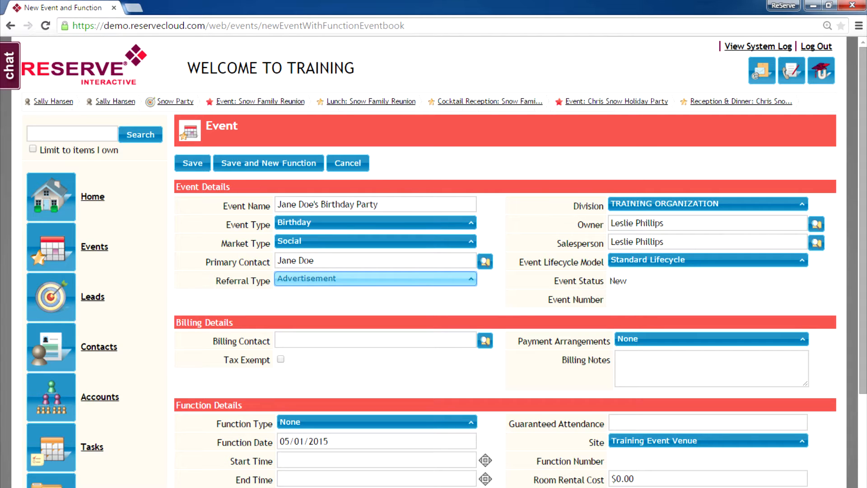
Make the function a Reception & Dinner on 05/27/2015, from 5:00 PM to 9:00 PM
scroll(444, 261, "down", 2)
scroll(445, 262, "down", 1)
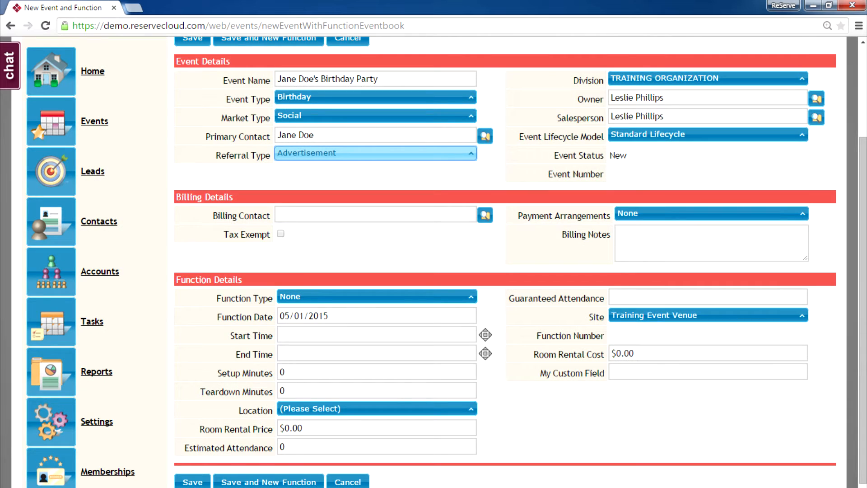
left_click(376, 297)
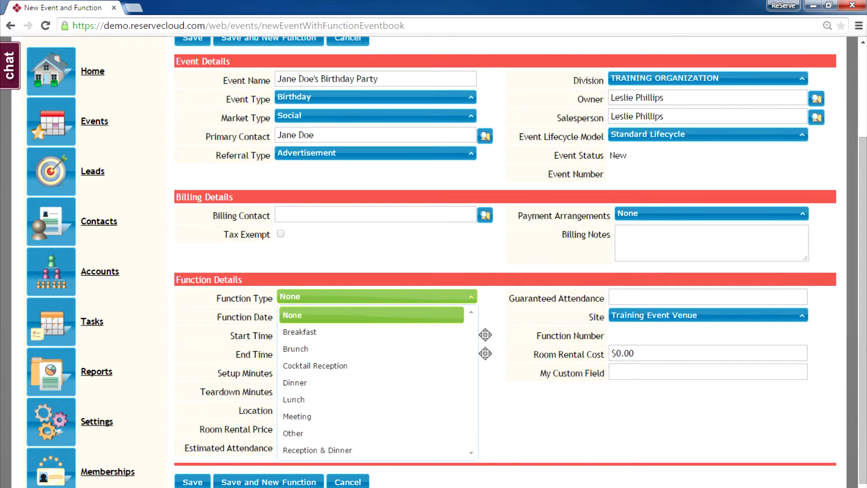
left_click(371, 450)
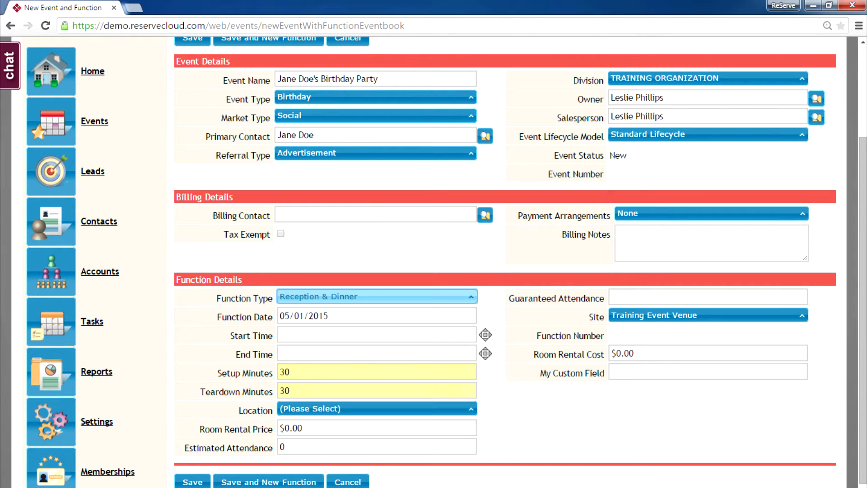
left_click(377, 316)
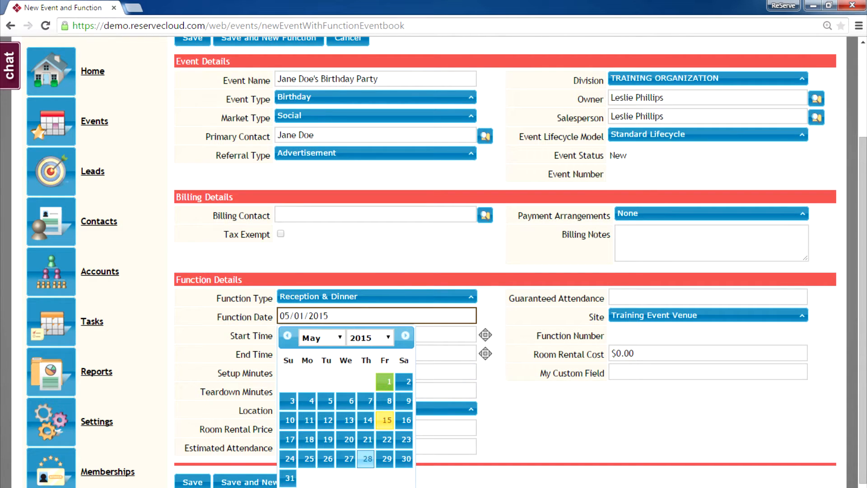
left_click(349, 459)
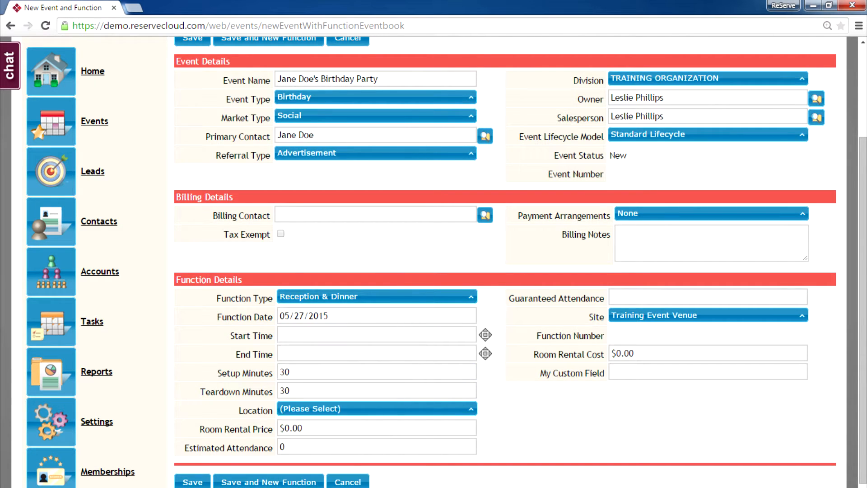
left_click(376, 335)
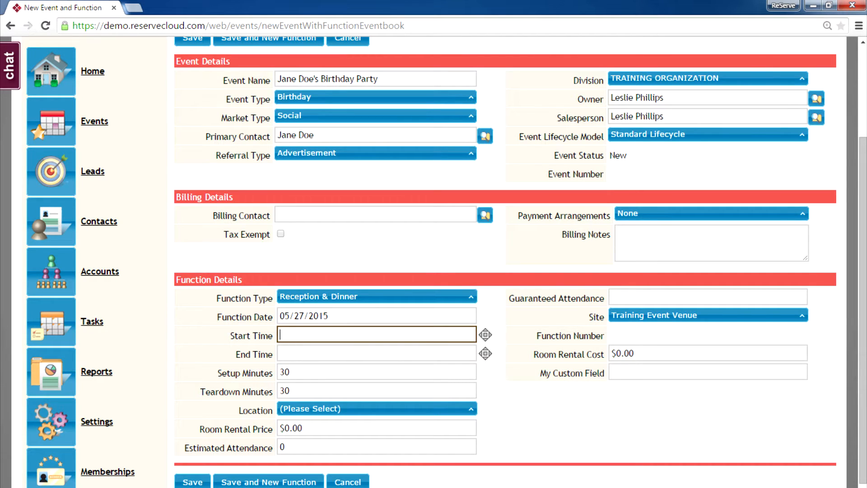
type("5:00p")
left_click(377, 353)
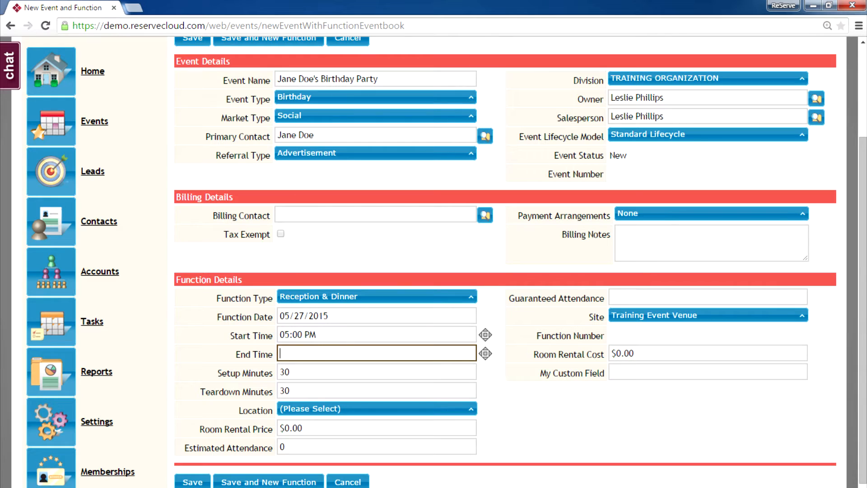
type("9p")
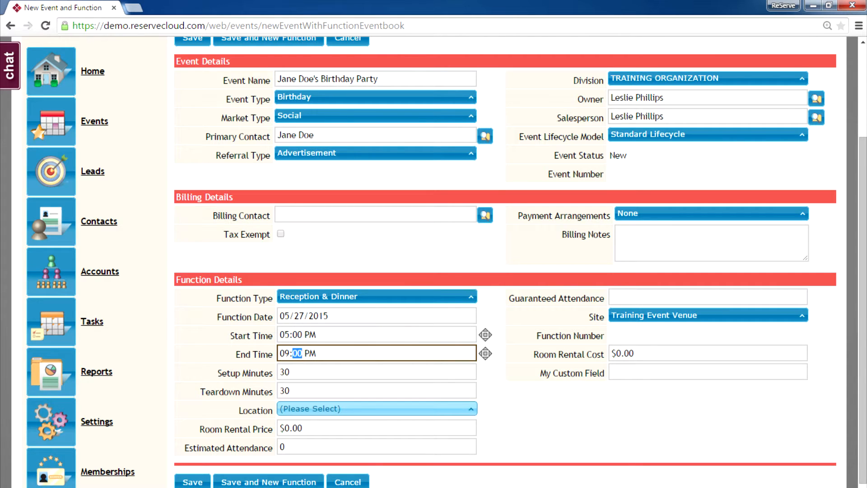
left_click(375, 408)
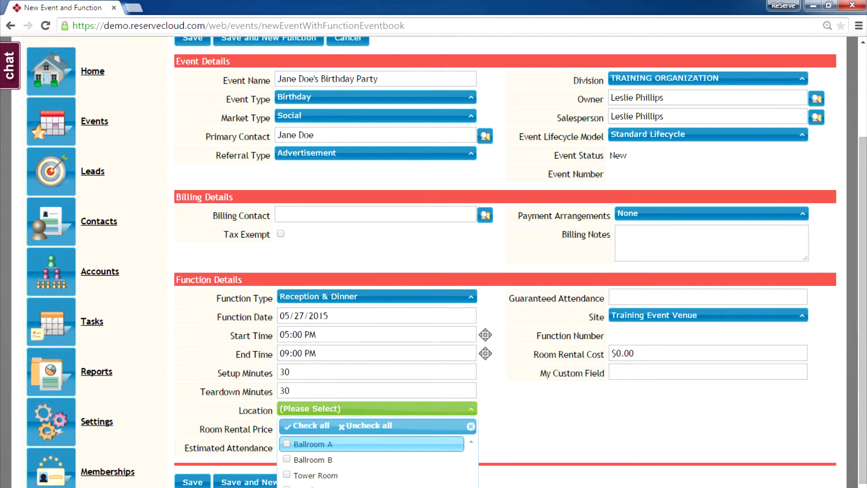
Book Ballroom A and Ballroom B with a $1,000 room rental price and 50 estimated attendees
left_click(312, 445)
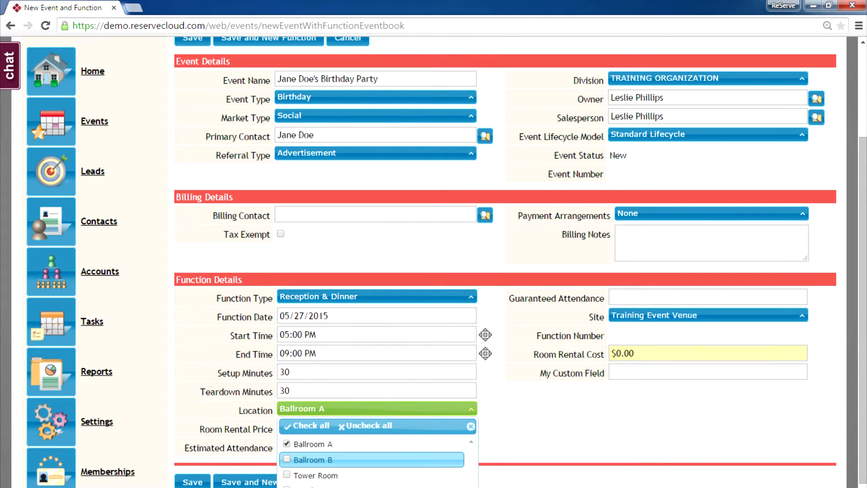
left_click(312, 459)
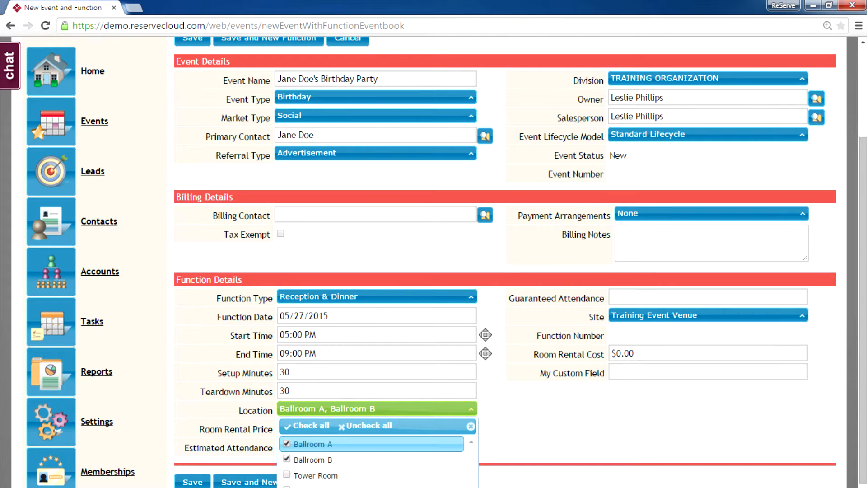
left_click(334, 409)
key("Tab")
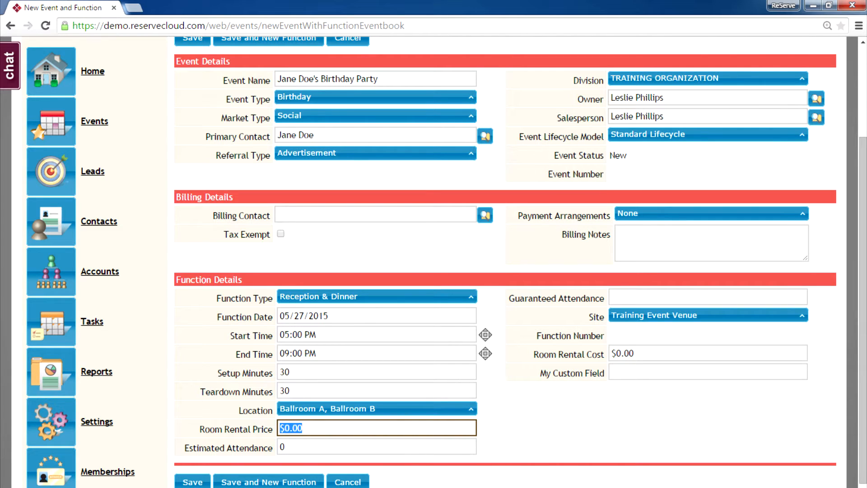
type("1000")
key("Tab")
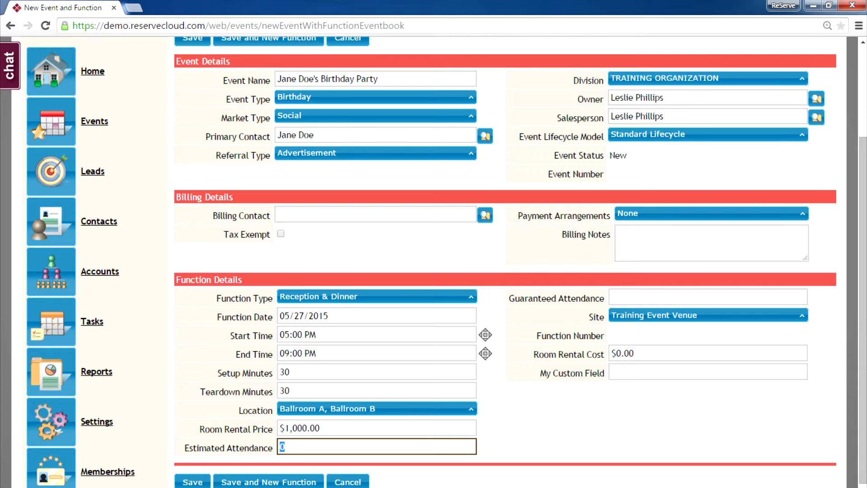
type("50")
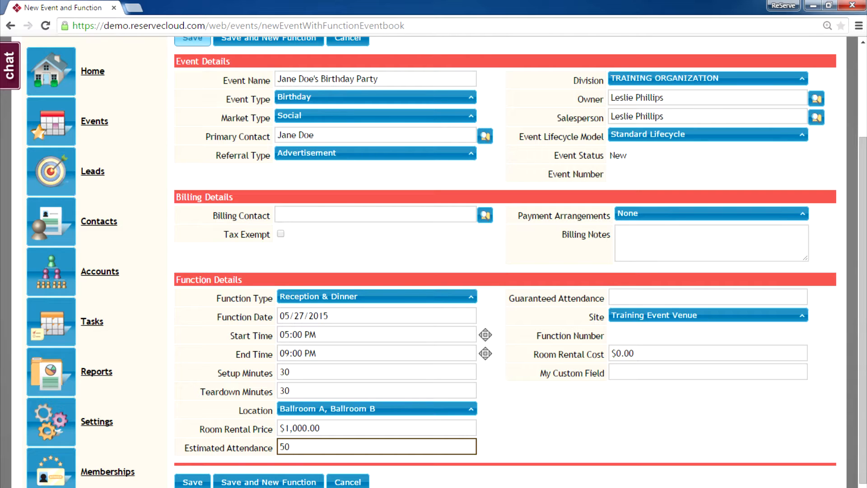
Save the birthday party event and review its Event Lifecycle showing status New
left_click(192, 482)
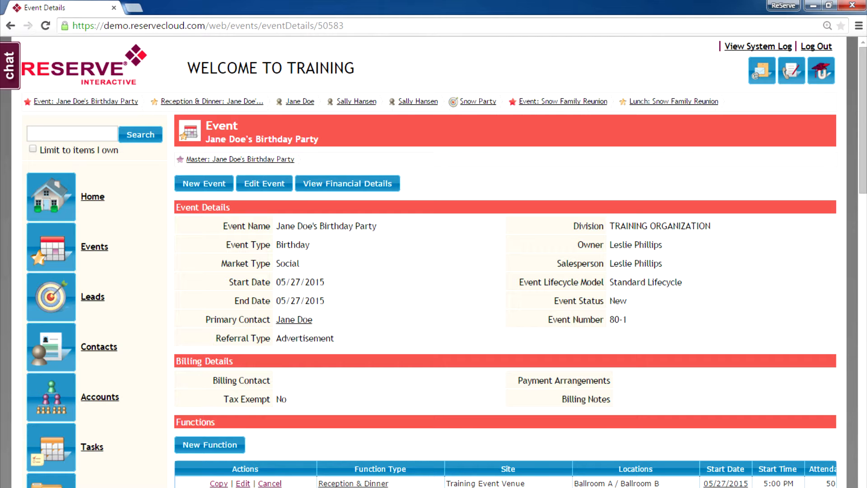
left_click_drag(863, 120, 863, 196)
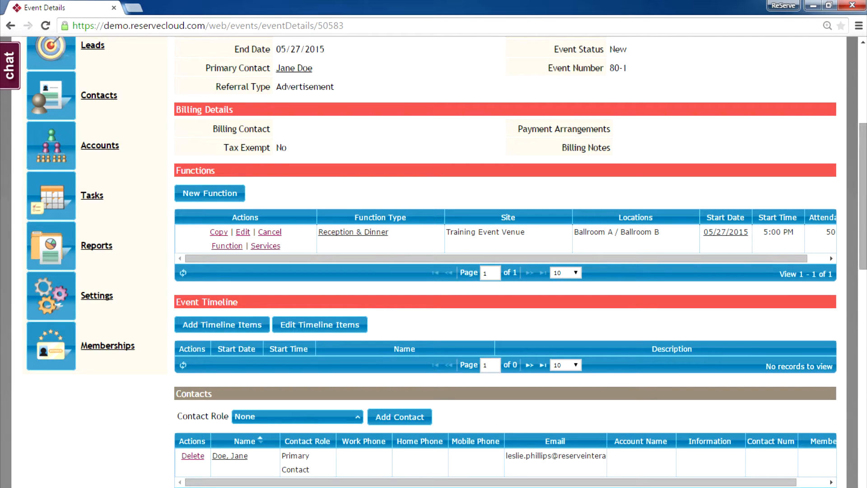
scroll(863, 195, "down", 5)
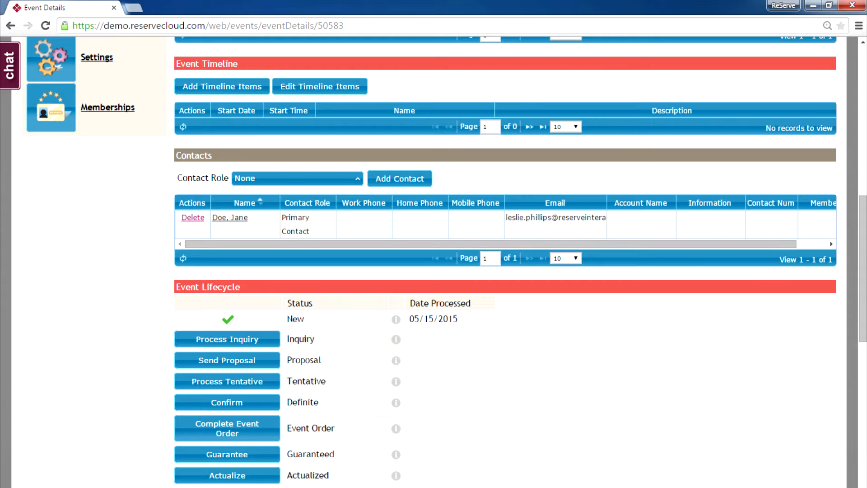
scroll(505, 262, "down", 2)
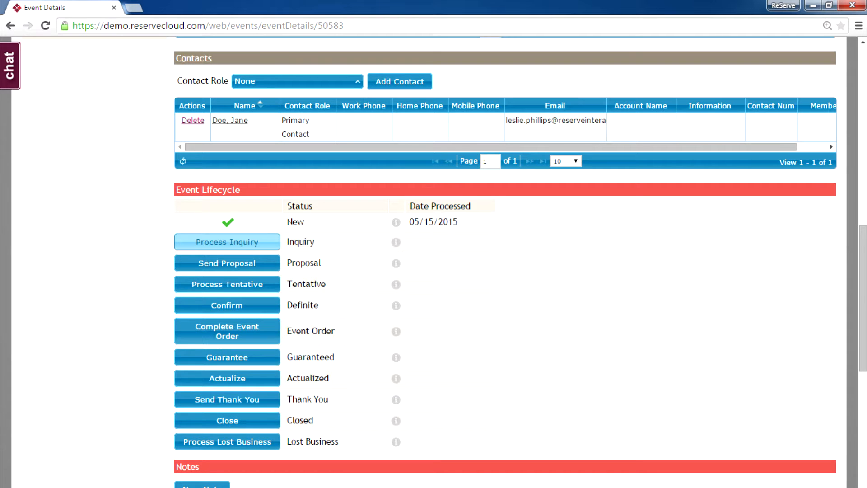
Process the event as an Inquiry, using the Event Inquiry email template
left_click(228, 242)
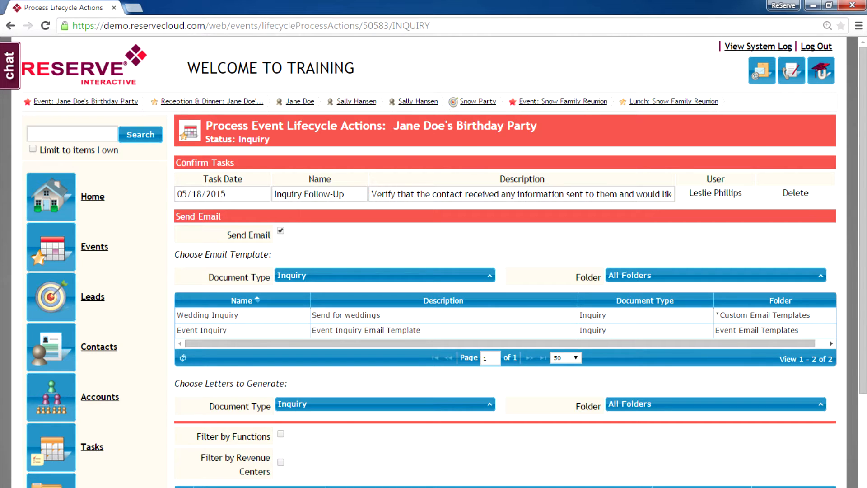
left_click(222, 329)
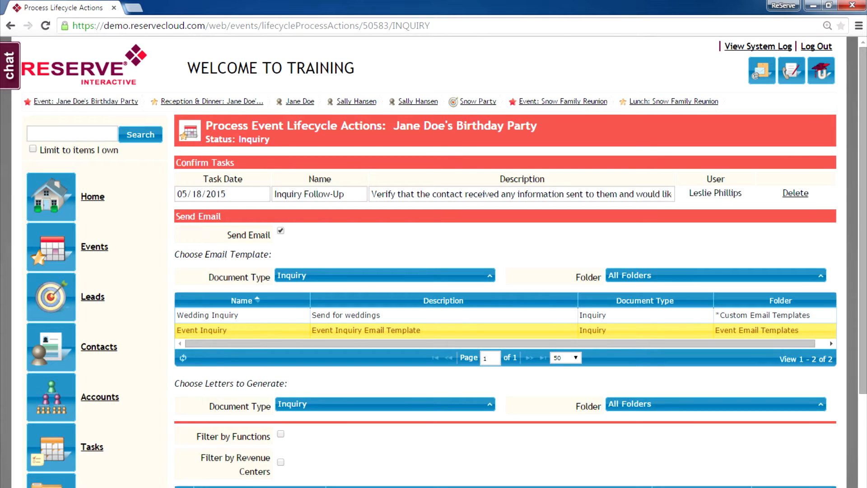
scroll(505, 262, "down", 3)
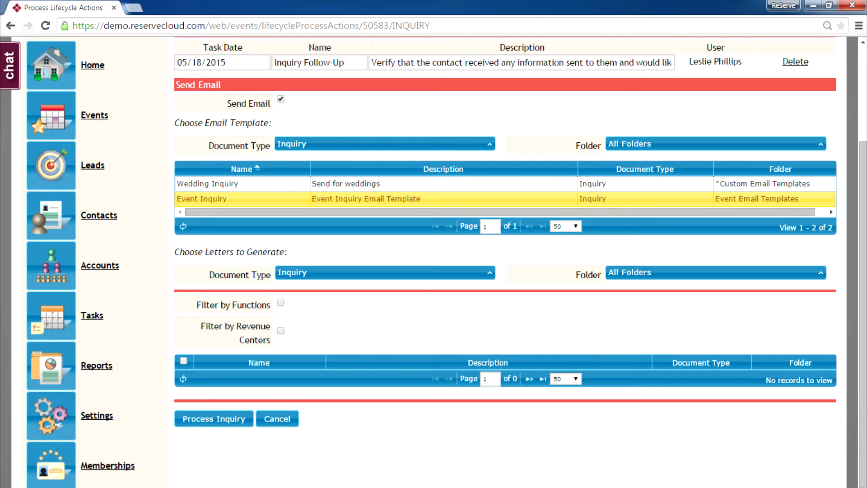
left_click(214, 419)
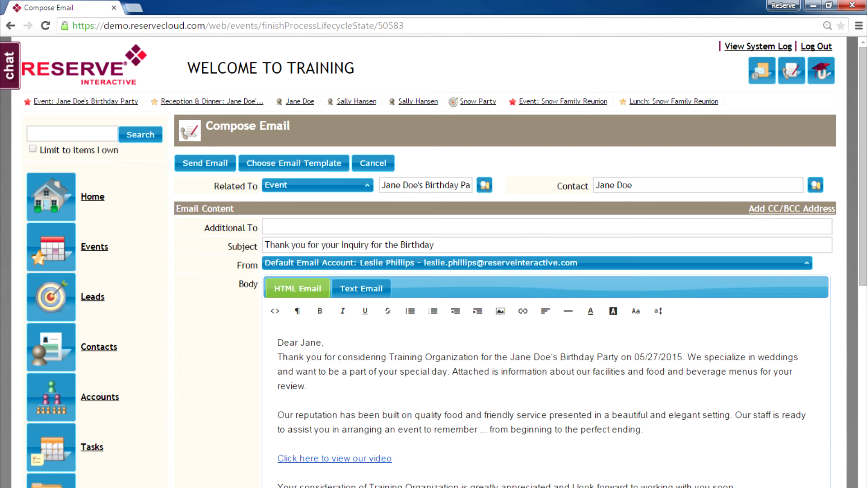
From the inquiry email's Attachments, bring up the Document Center file picker
scroll(542, 317, "down", 5)
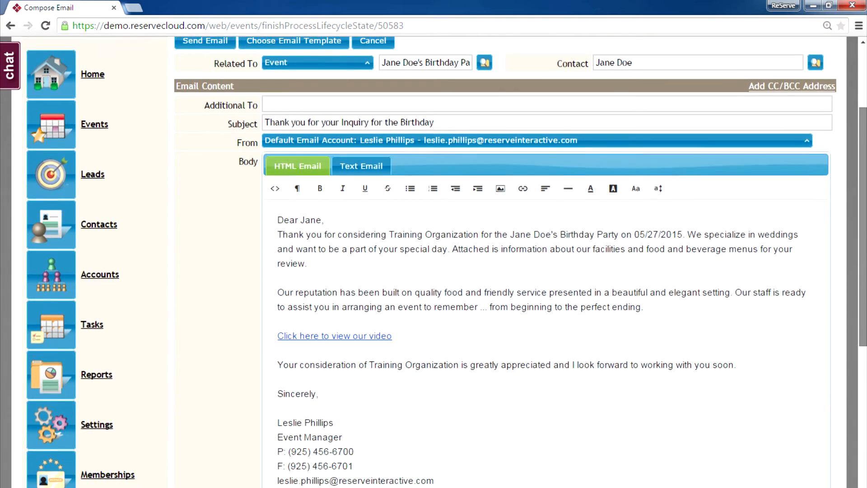
scroll(542, 271, "down", 5)
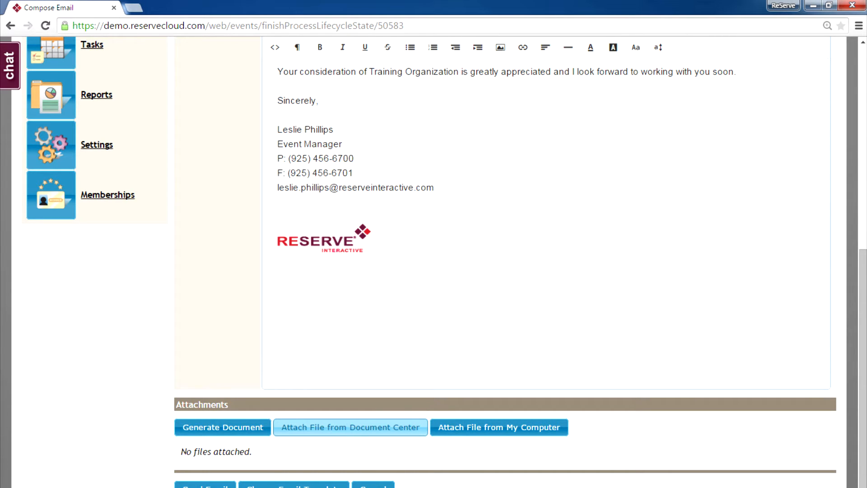
left_click(350, 427)
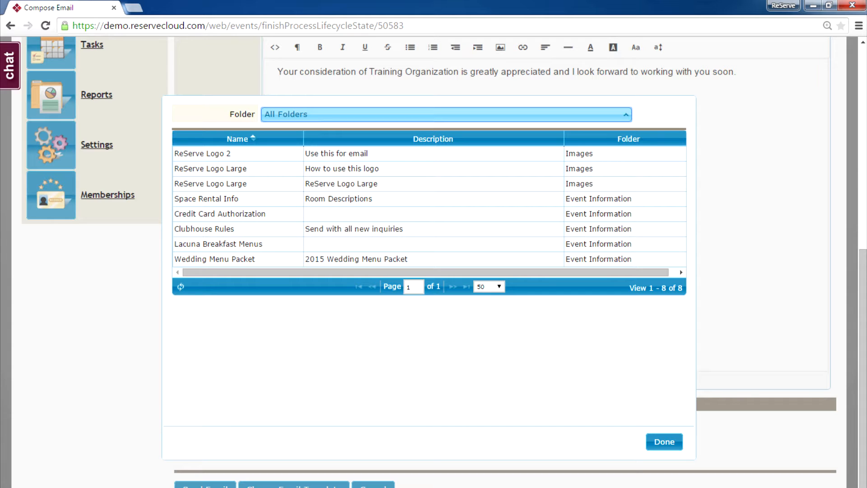
Attach WRL Event Space Rental Info.pdf and review the inquiry email body
left_click(206, 199)
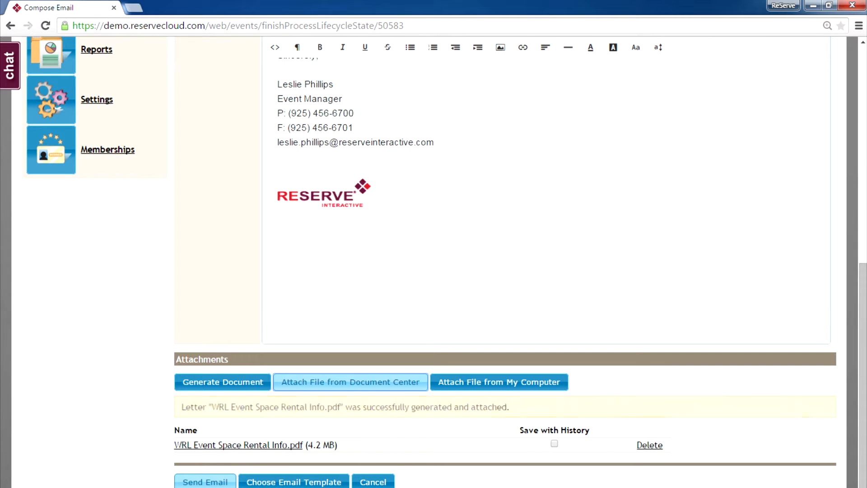
left_click_drag(863, 379, 863, 271)
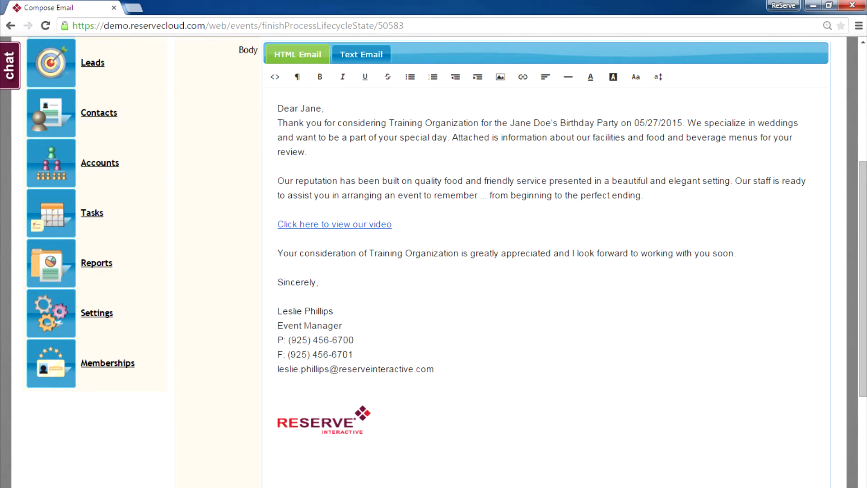
left_click(517, 180)
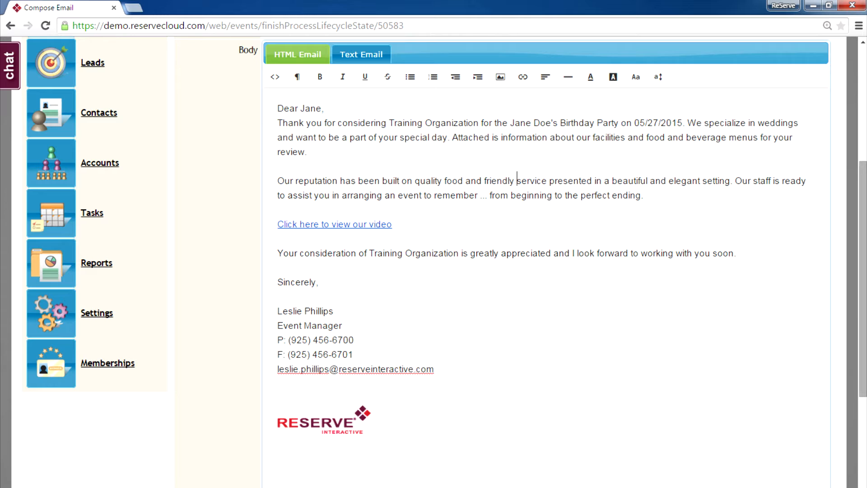
left_click_drag(863, 274, 863, 382)
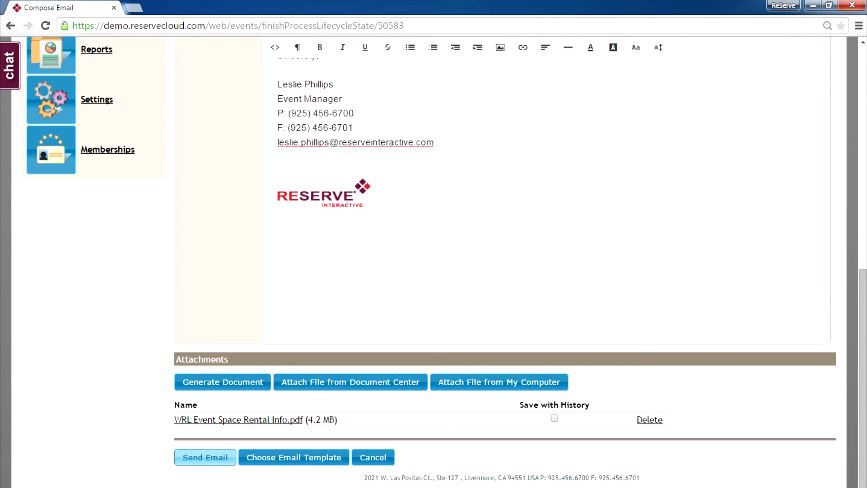
left_click(205, 457)
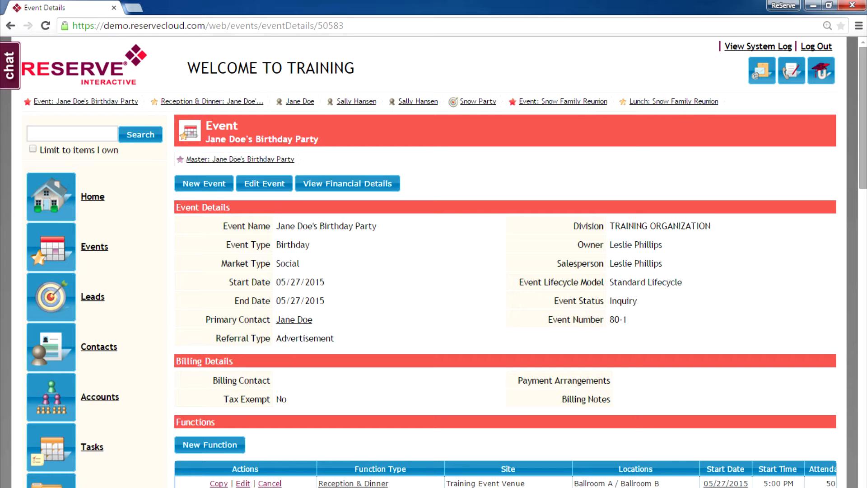
scroll(505, 262, "down", 1)
scroll(505, 262, "down", 7)
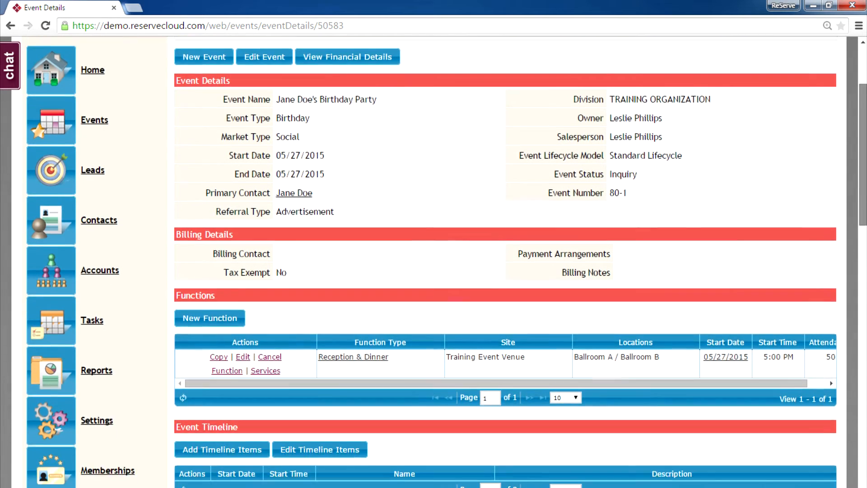
scroll(505, 263, "down", 2)
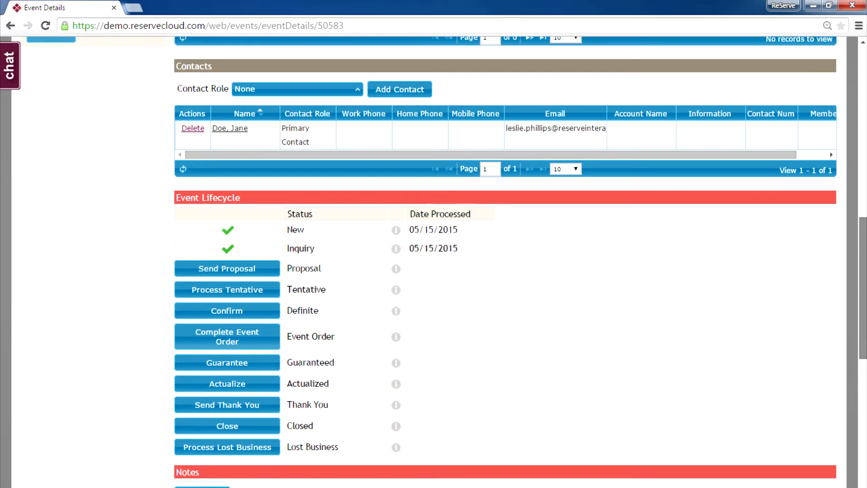
scroll(505, 262, "down", 3)
scroll(505, 262, "down", 3)
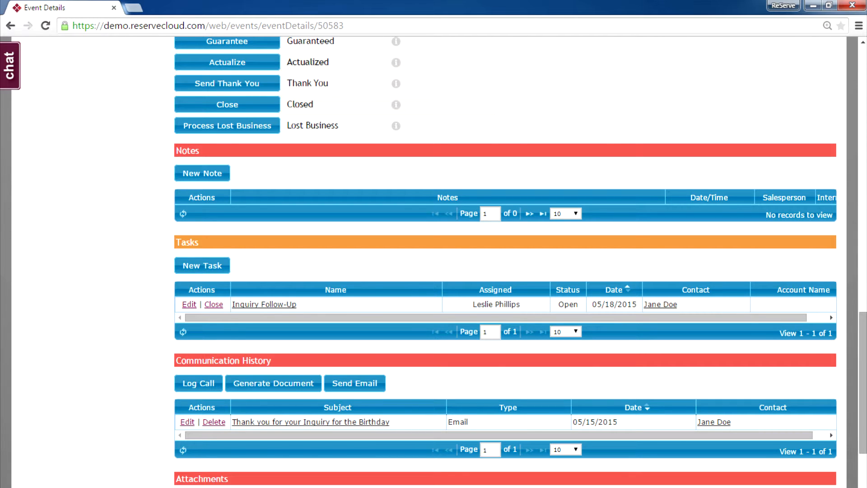
scroll(579, 316, "down", 2)
scroll(520, 262, "down", 3)
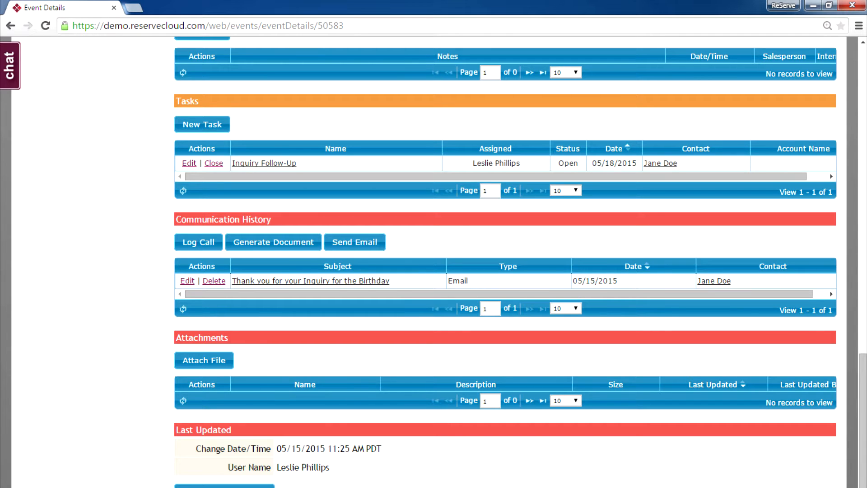
scroll(521, 262, "up", 10)
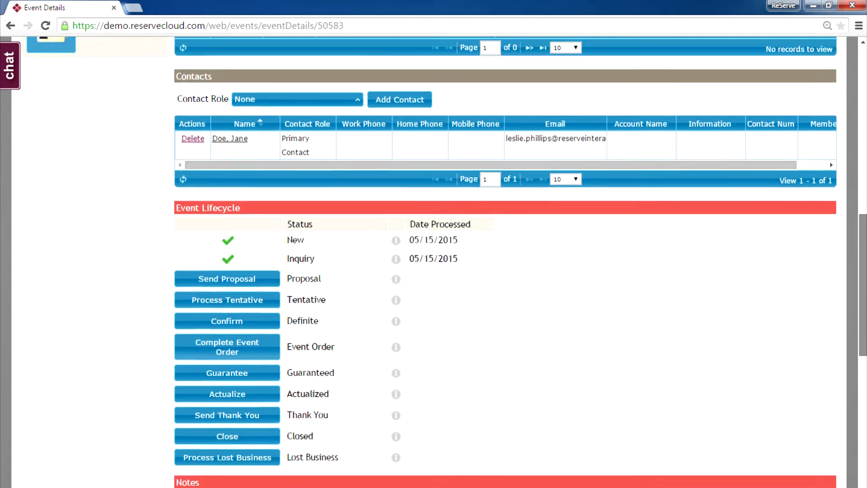
scroll(520, 262, "up", 14)
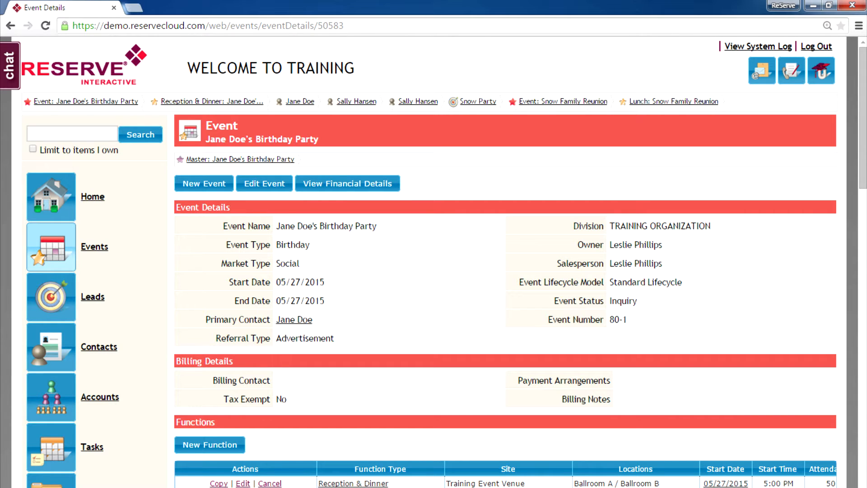
Check the May 27 birthday party on the events calendar, then return to Home
left_click(51, 246)
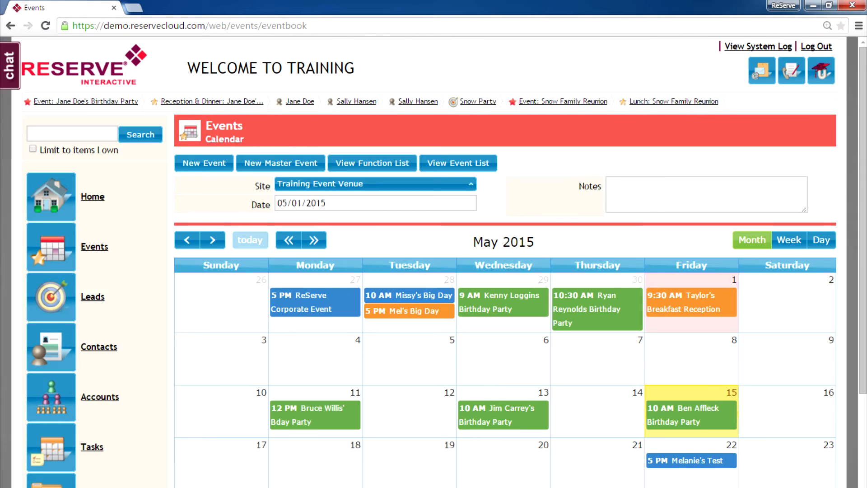
scroll(505, 317, "down", 3)
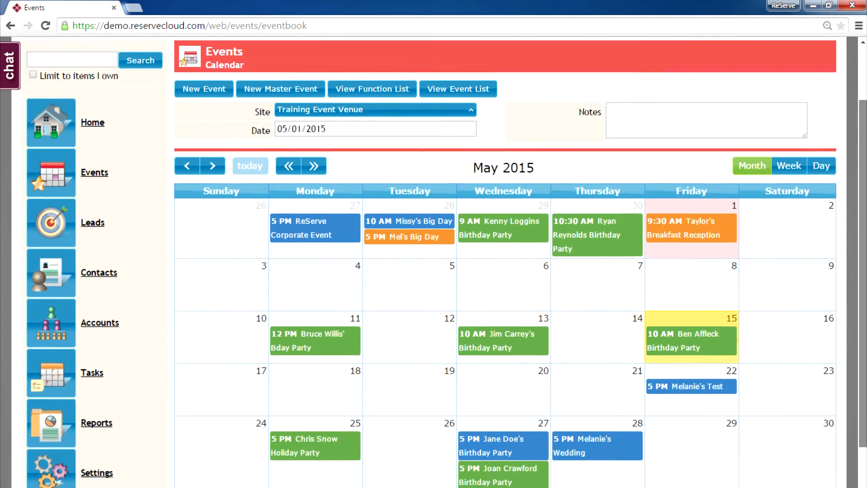
scroll(505, 262, "down", 2)
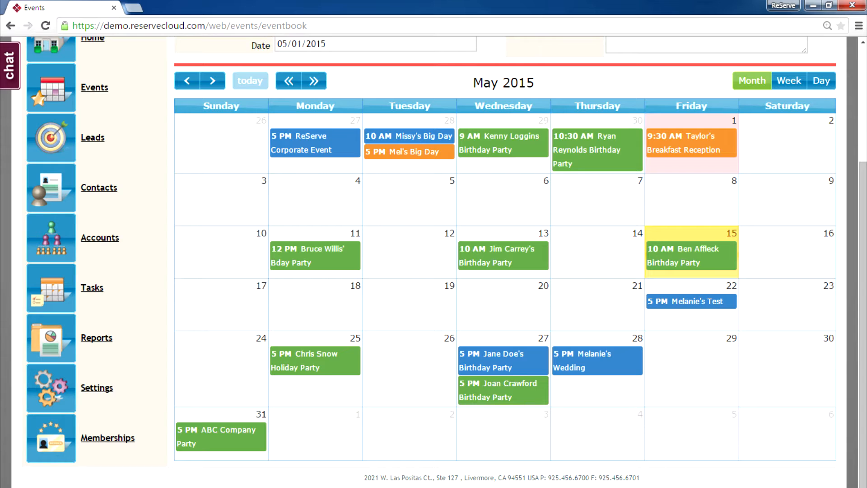
mouse_move(529, 362)
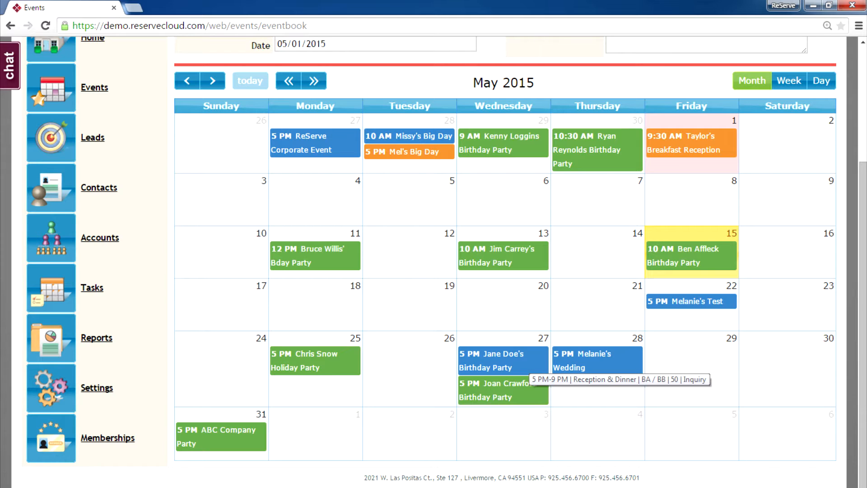
scroll(51, 188, "up", 4)
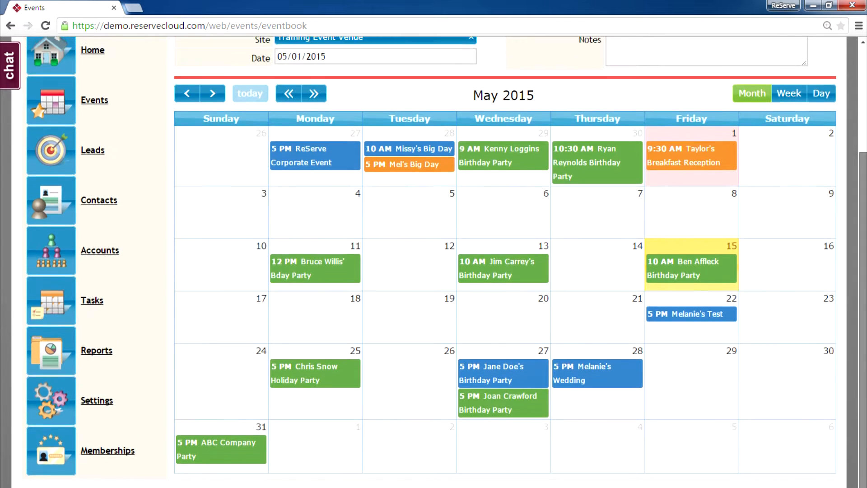
left_click(51, 187)
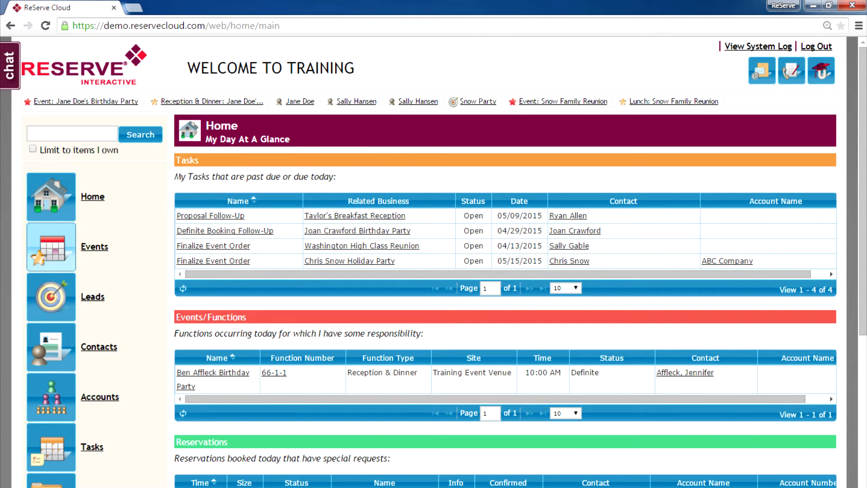
Show the May 2015 events calendar, scrolled to the birthday party on May 27
left_click(51, 247)
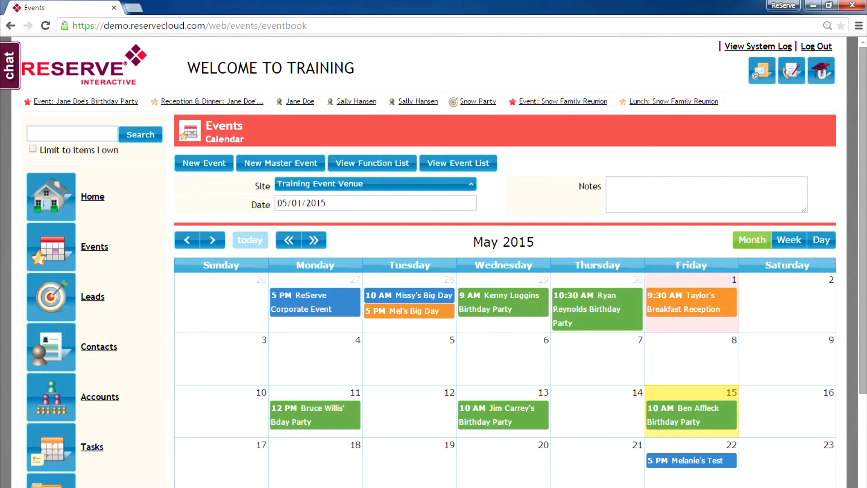
scroll(505, 316, "down", 3)
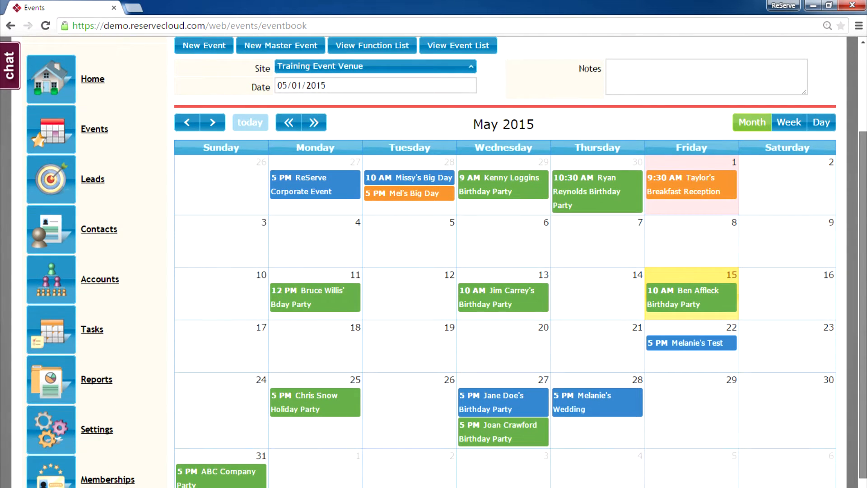
scroll(505, 262, "down", 2)
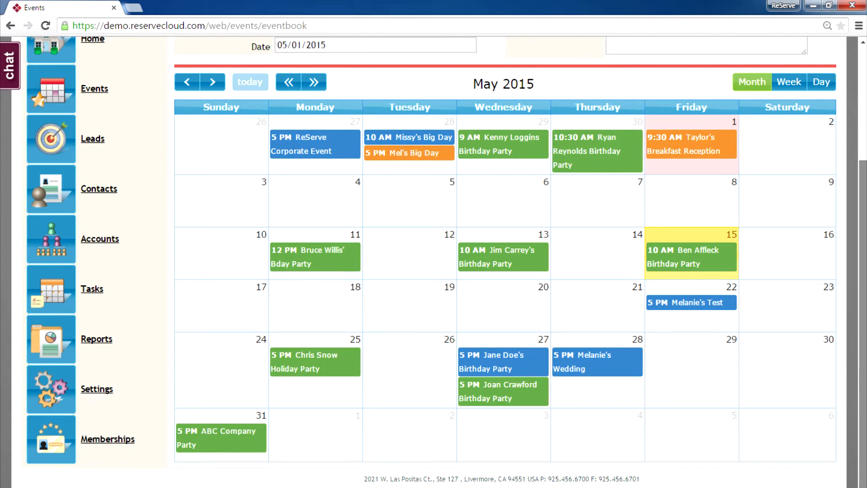
scroll(505, 262, "up", 2)
scroll(505, 262, "up", 3)
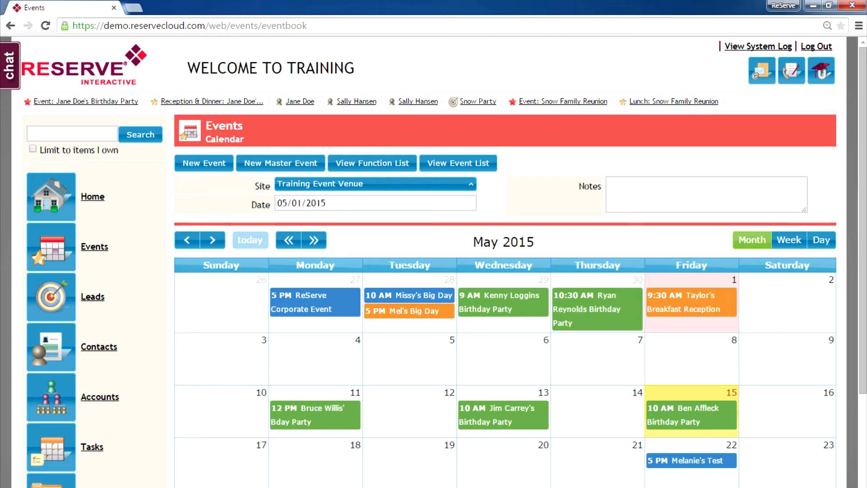
left_click(72, 134)
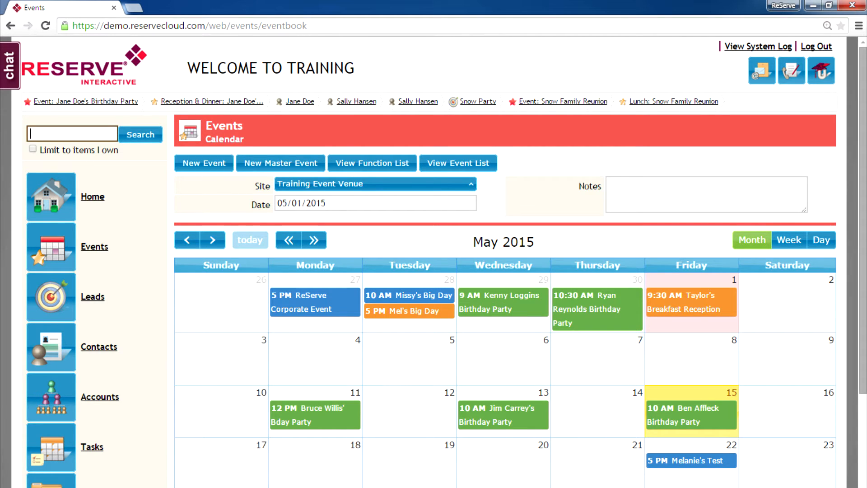
scroll(445, 262, "down", 3)
scroll(444, 262, "down", 3)
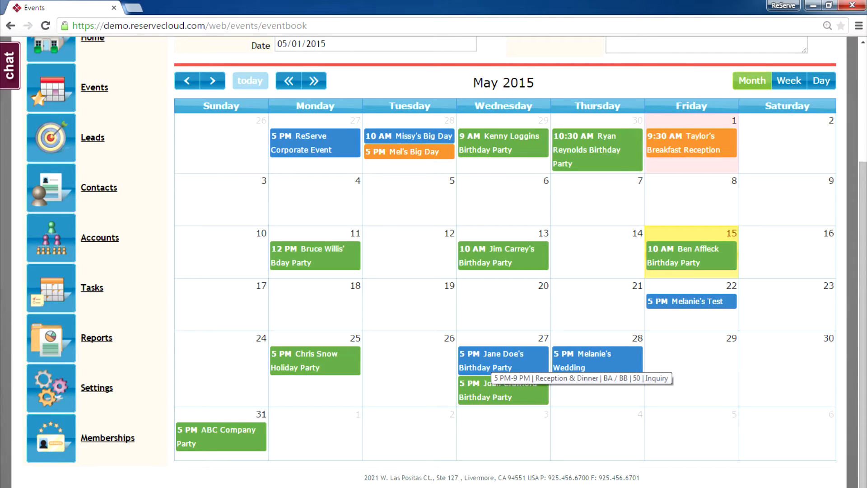
Open the May 27 birthday party and view its Event Lifecycle at Inquiry
left_click(490, 367)
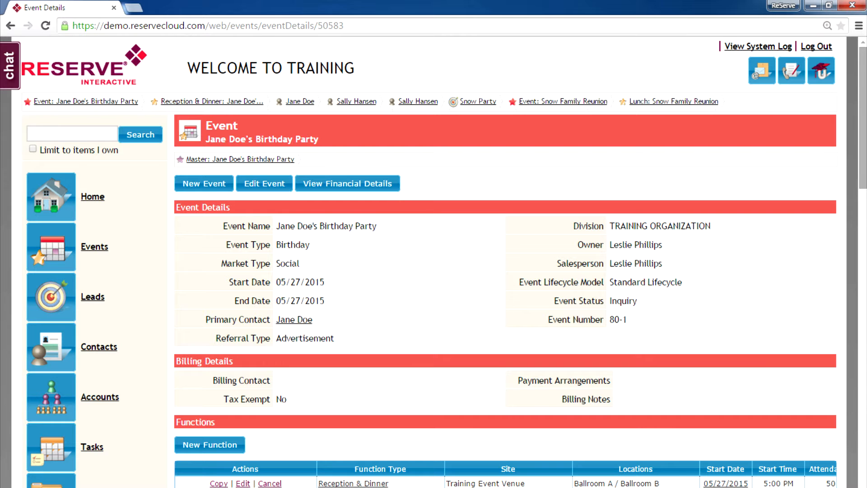
scroll(451, 262, "down", 5)
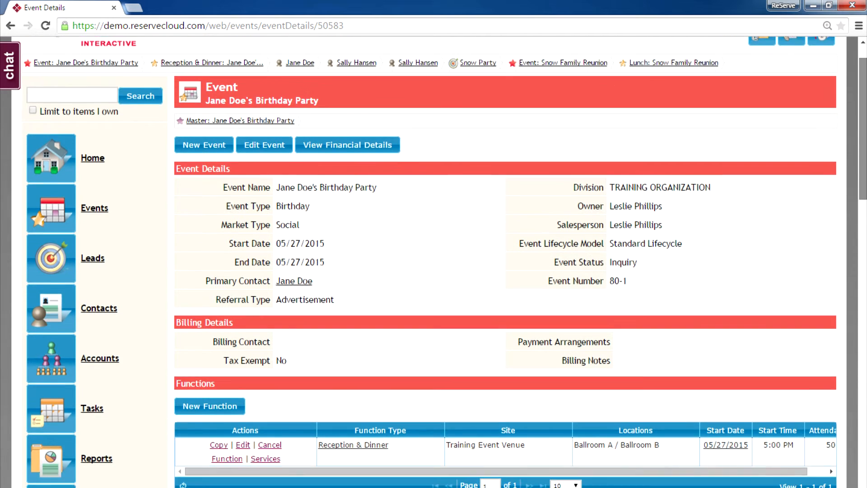
scroll(452, 262, "down", 9)
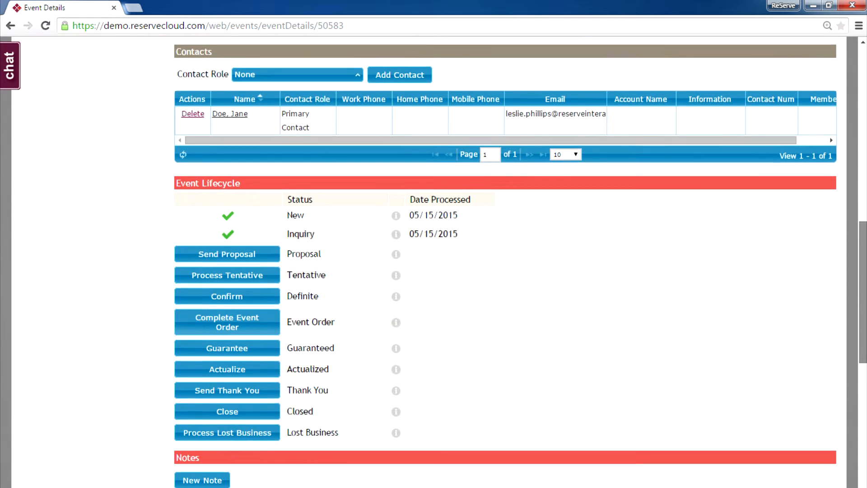
left_click_drag(863, 292, 863, 296)
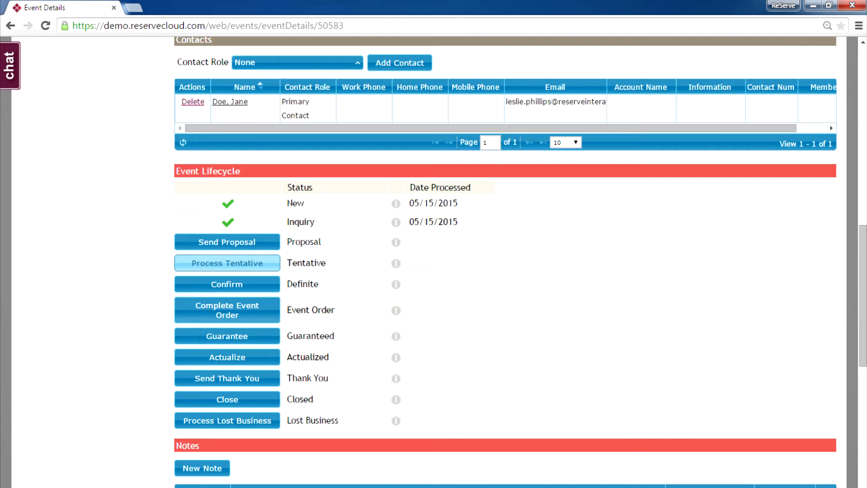
Move the event to Tentative with the $500 deposit and Confirmation Letter generated
left_click(227, 263)
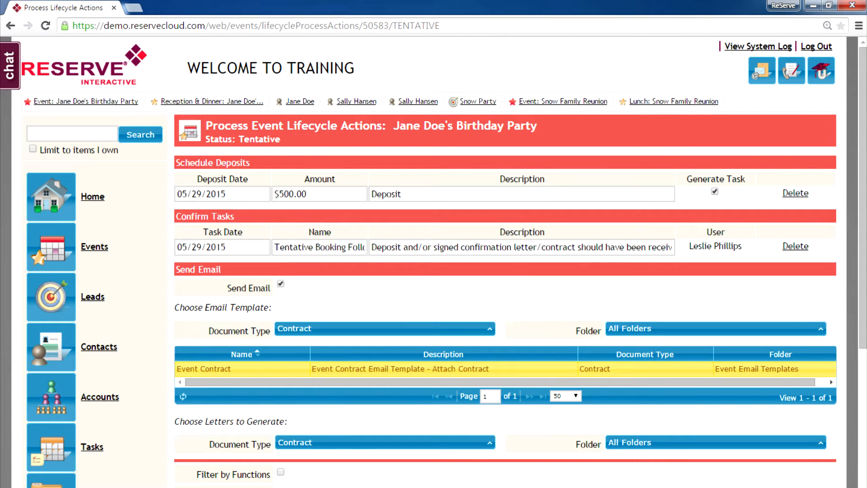
left_click_drag(863, 190, 863, 323)
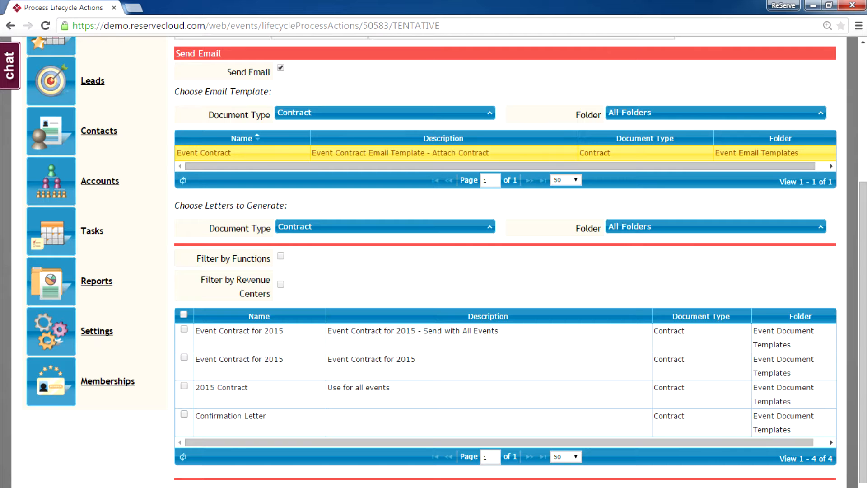
left_click(184, 414)
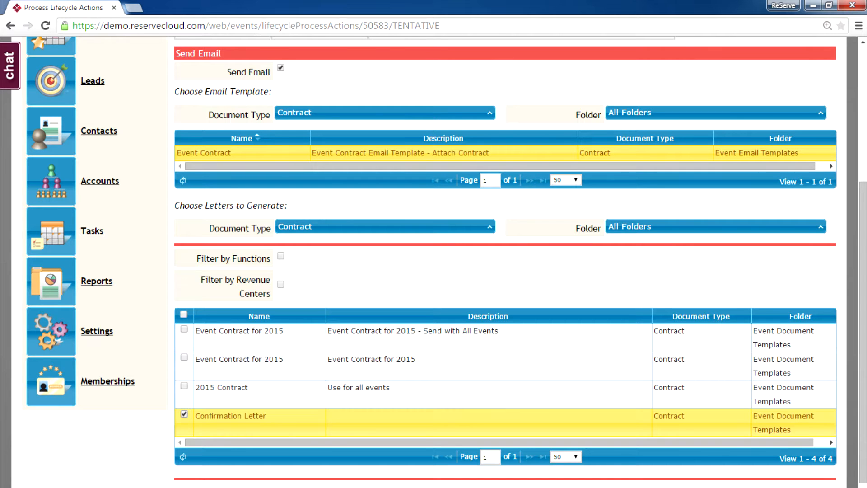
scroll(506, 262, "down", 2)
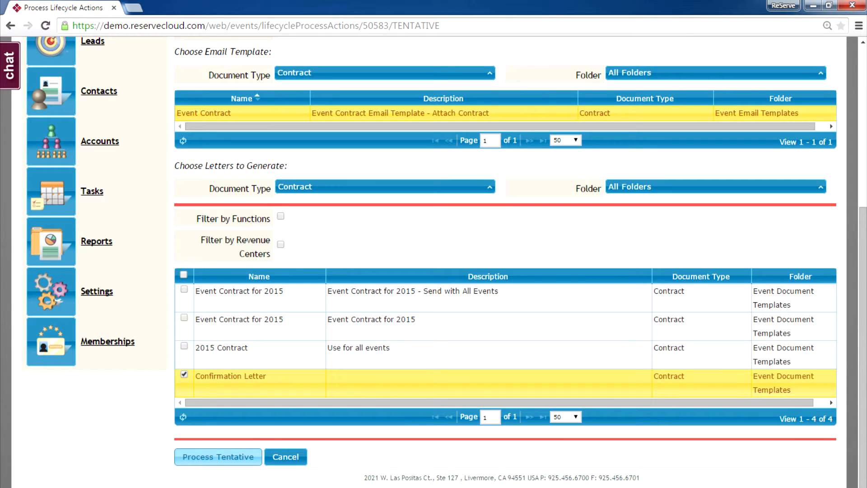
left_click(219, 457)
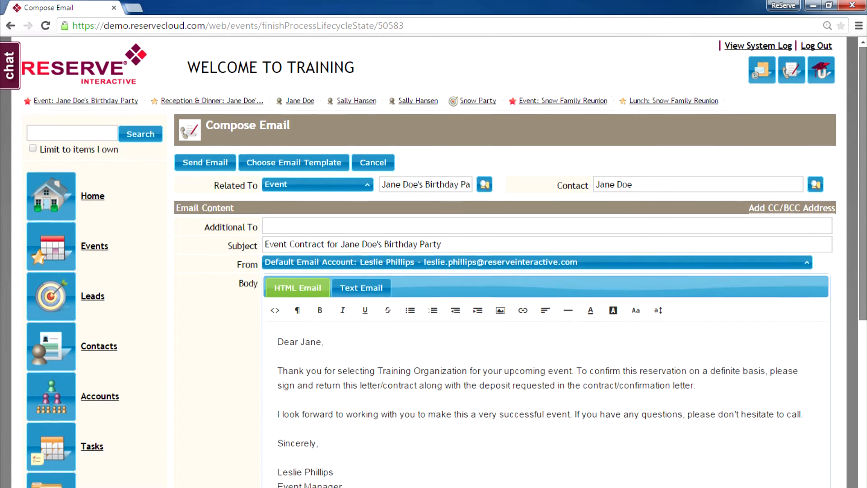
Send the event contract email with the contract PDF attached to the client
scroll(501, 317, "down", 3)
scroll(501, 271, "down", 4)
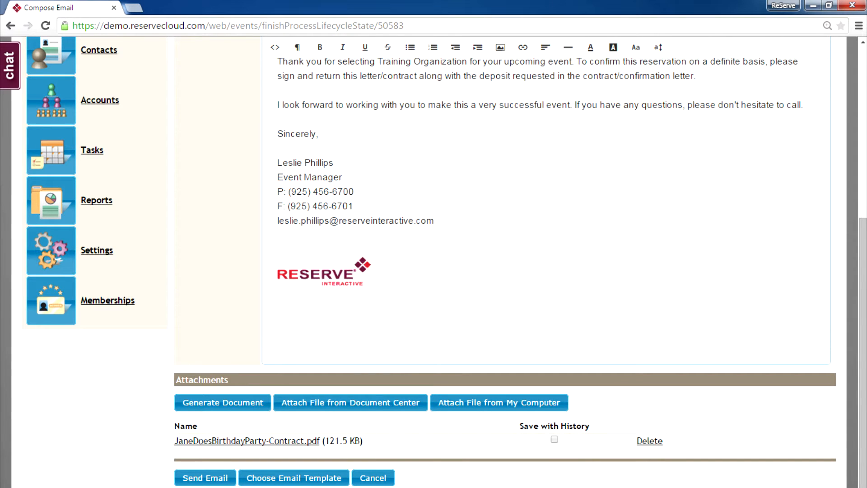
left_click(205, 478)
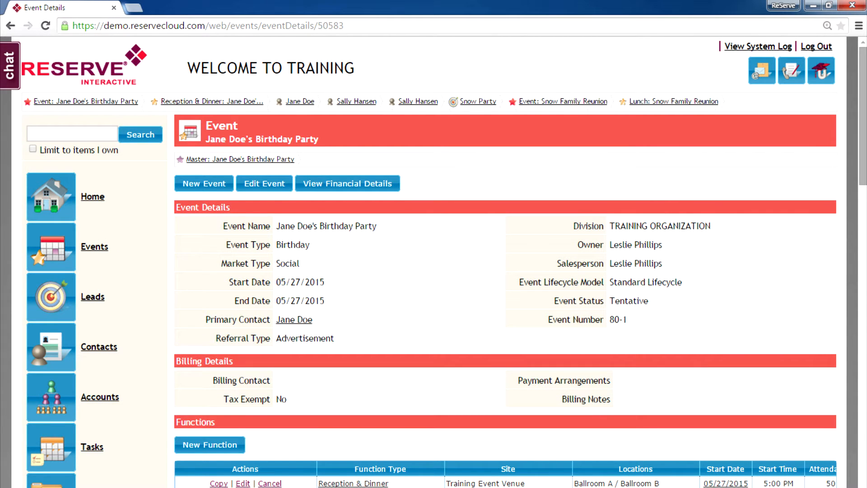
scroll(505, 261, "down", 10)
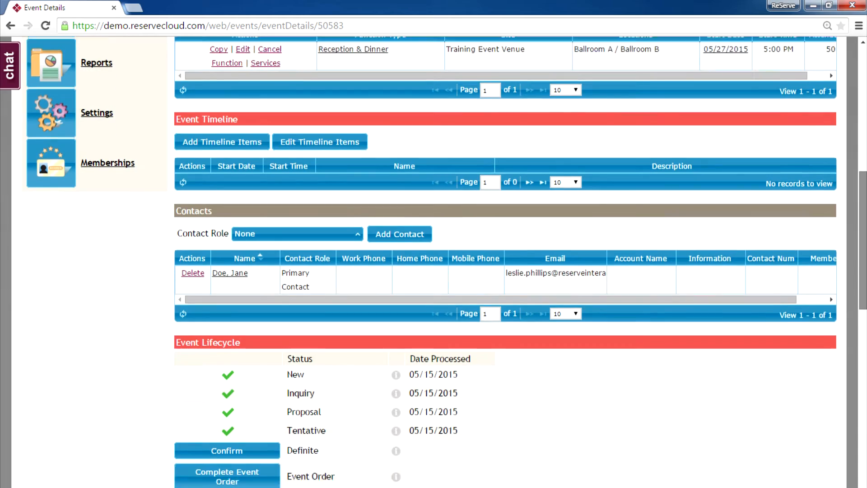
scroll(505, 261, "down", 4)
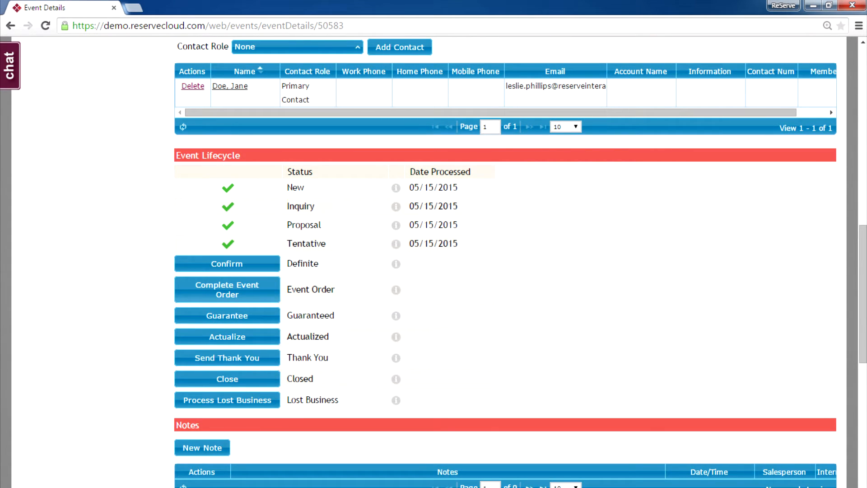
scroll(505, 262, "down", 5)
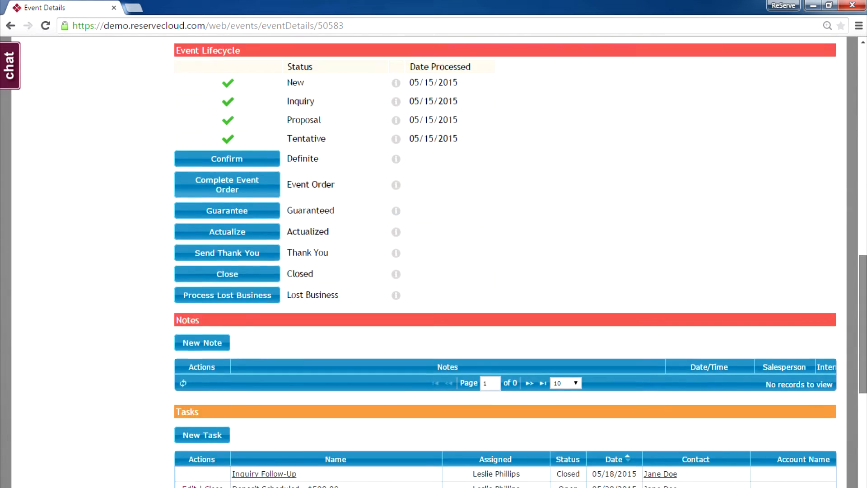
scroll(506, 262, "down", 3)
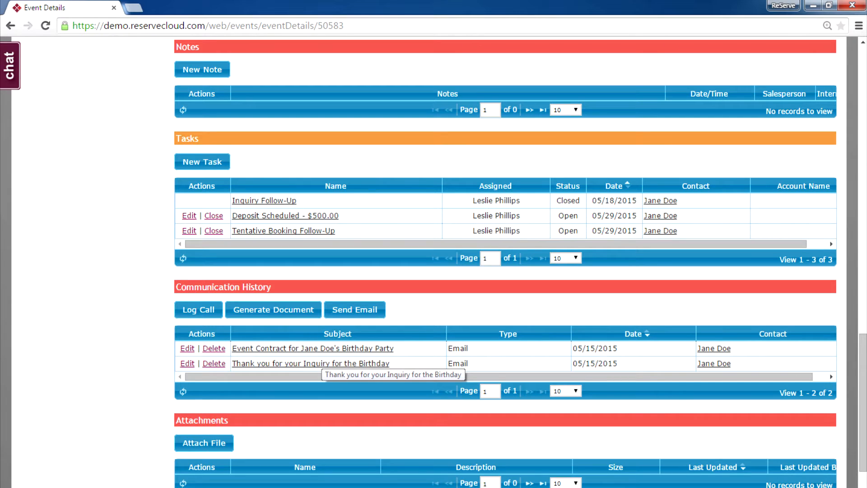
left_click_drag(864, 402, 864, 290)
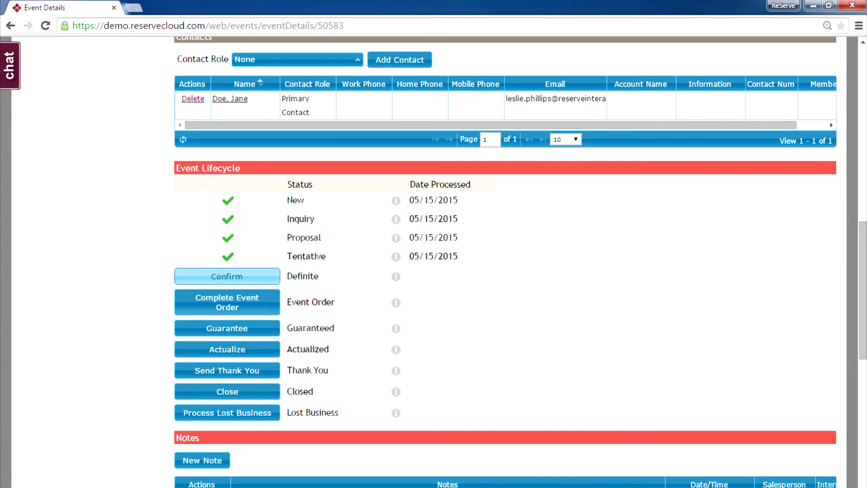
Record the $500 deposit as received by Check, type Deposit, with the check number as description
left_click(227, 276)
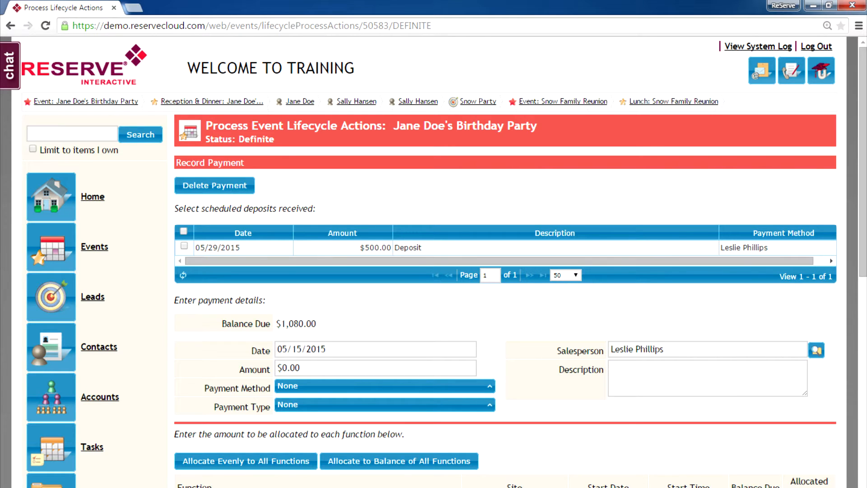
left_click(184, 246)
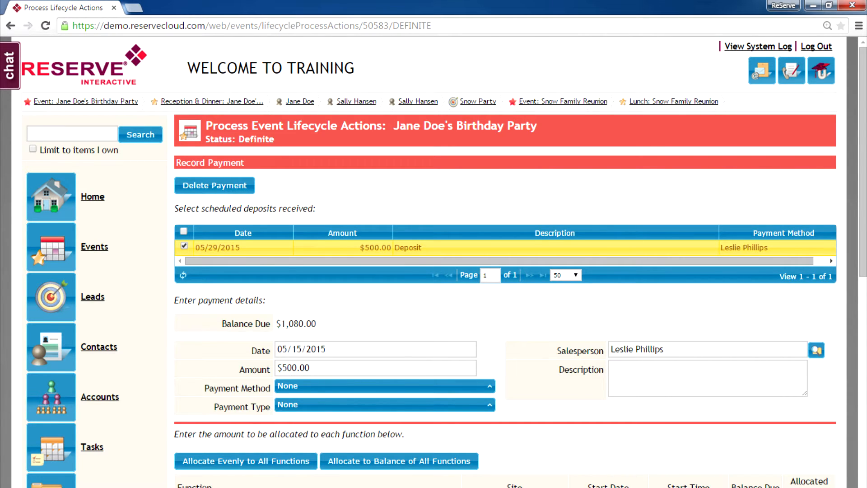
scroll(505, 262, "down", 3)
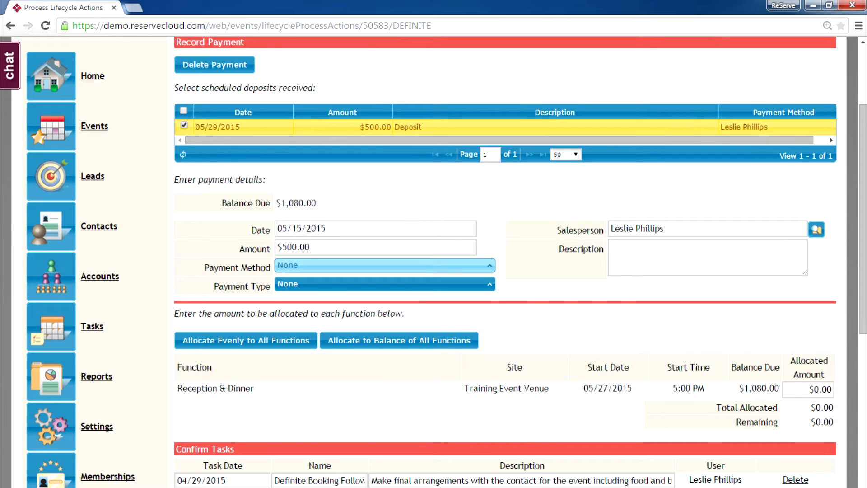
left_click(385, 266)
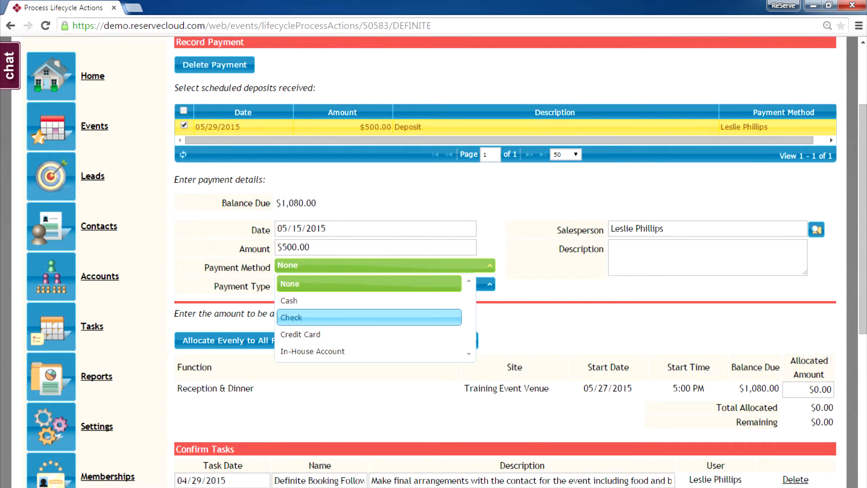
left_click(369, 318)
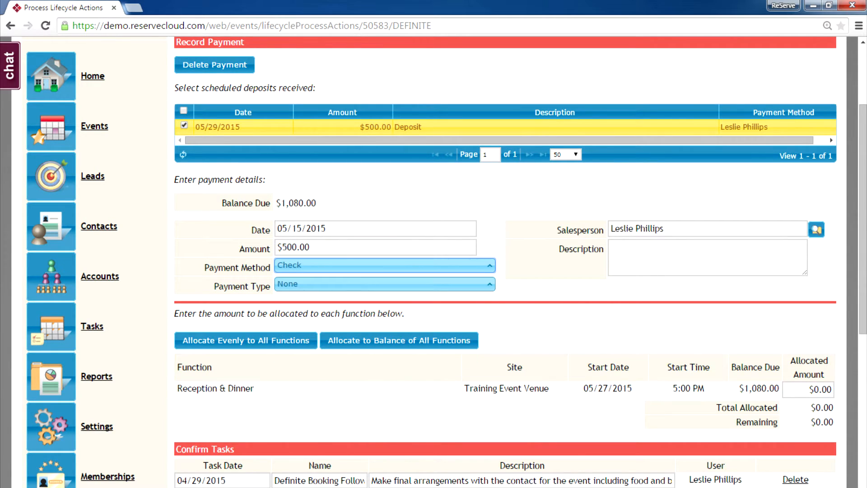
left_click(385, 284)
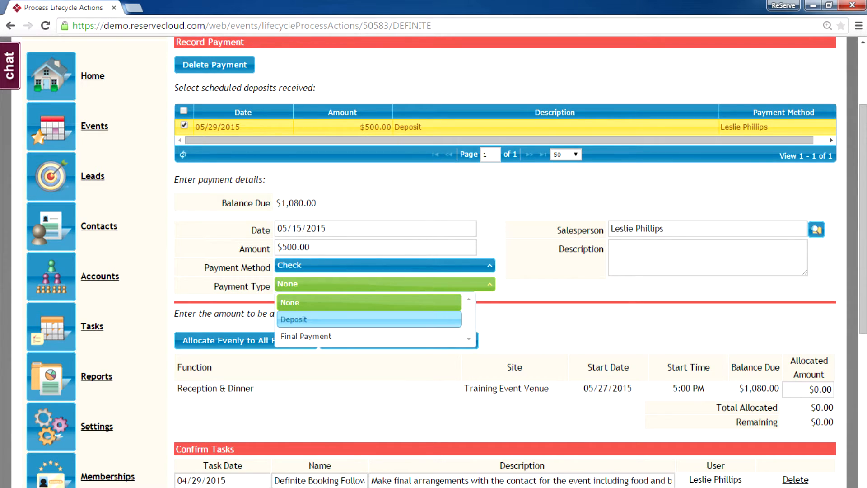
key("Return")
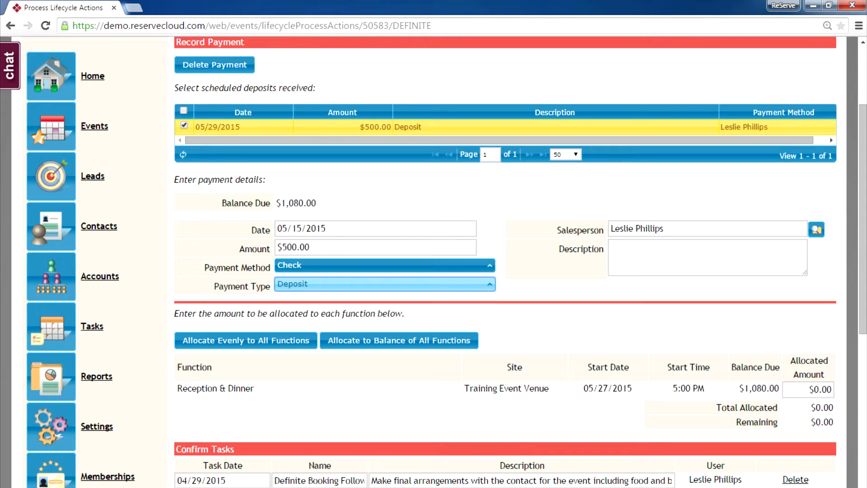
left_click(624, 248)
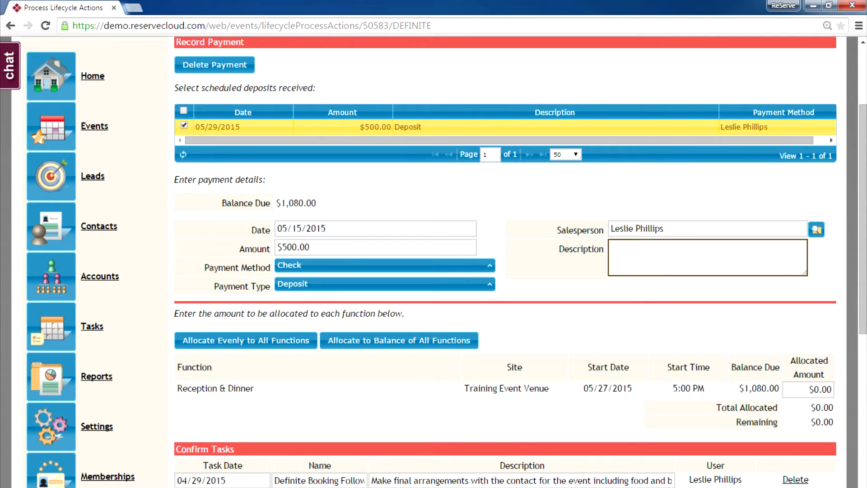
type("#1324")
Choose the Deposit Received email template and confirm the Definite status
scroll(506, 262, "down", 3)
scroll(506, 262, "down", 2)
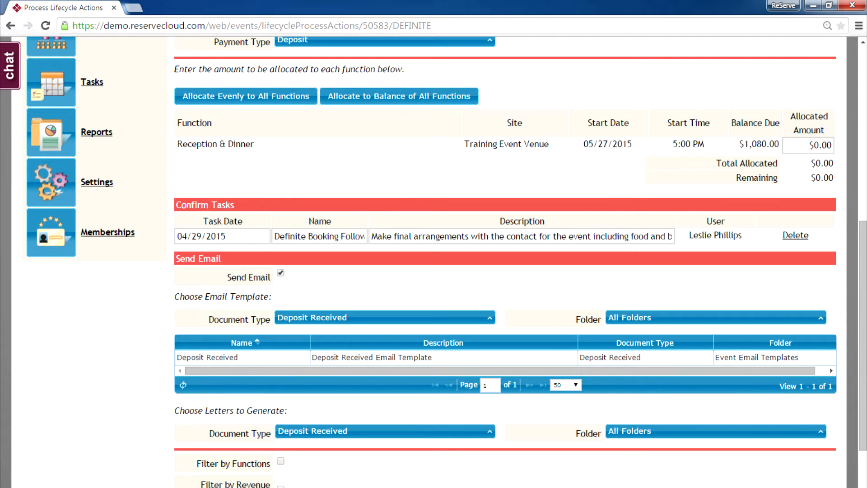
left_click(444, 358)
left_click_drag(863, 336, 864, 394)
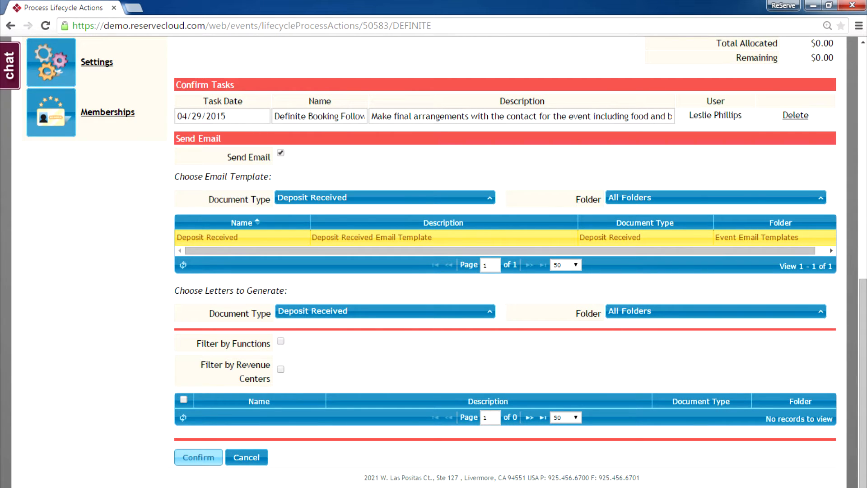
left_click(198, 457)
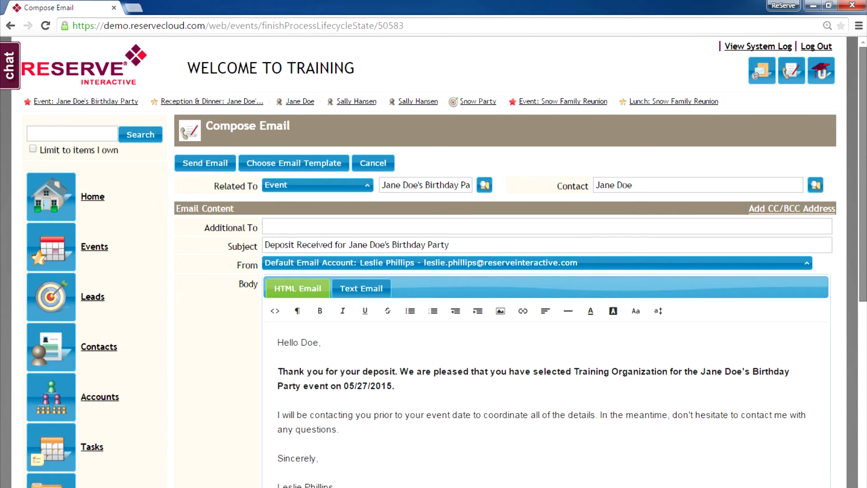
Send the Deposit Received thank-you email to the client
scroll(445, 262, "down", 4)
scroll(444, 262, "down", 5)
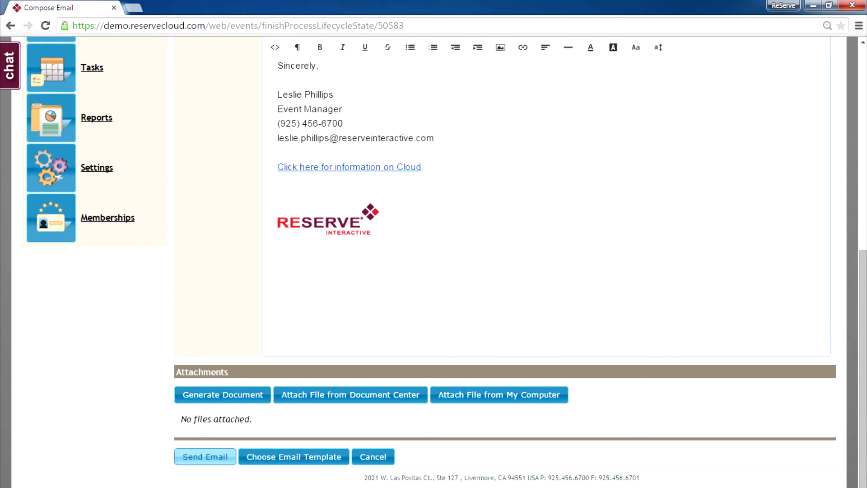
left_click(205, 457)
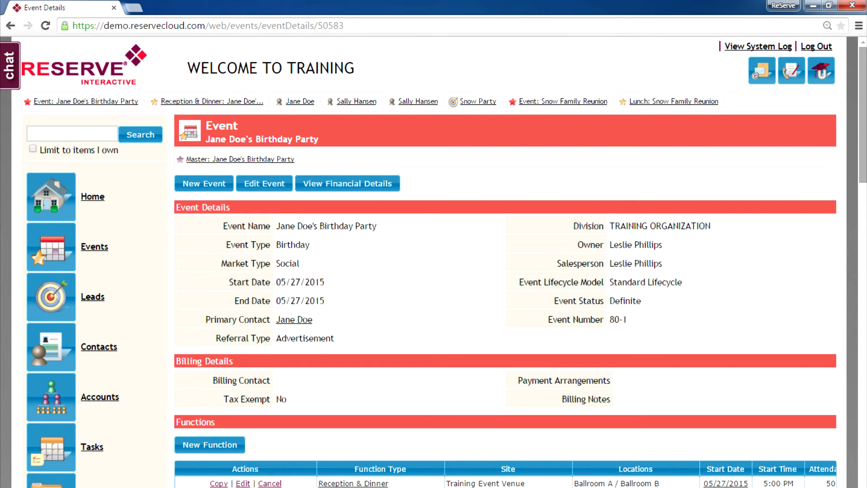
scroll(505, 262, "down", 7)
scroll(505, 262, "down", 4)
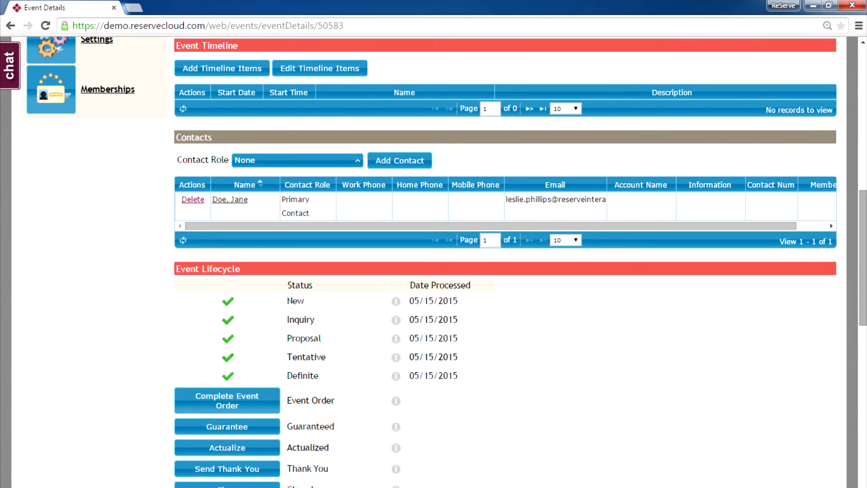
scroll(505, 262, "down", 10)
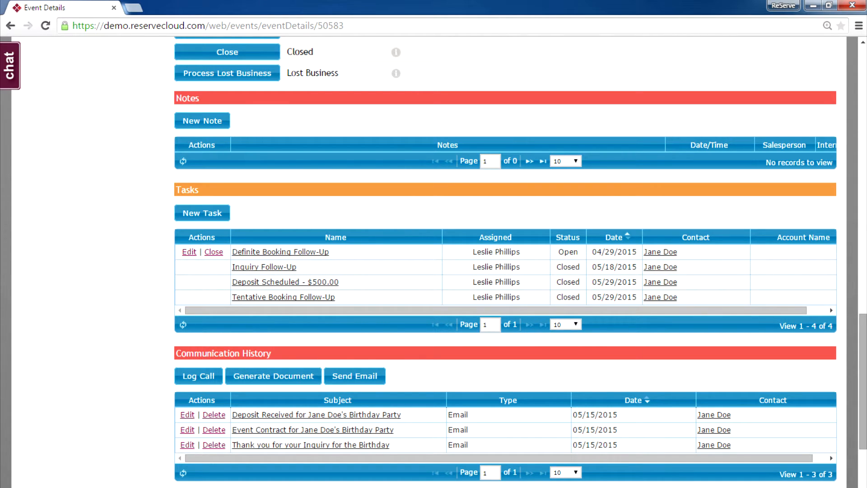
scroll(505, 262, "down", 5)
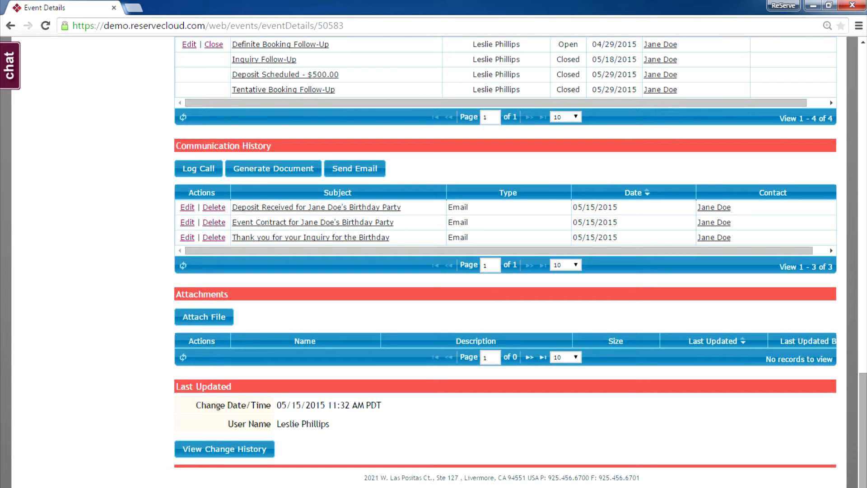
scroll(519, 261, "up", 15)
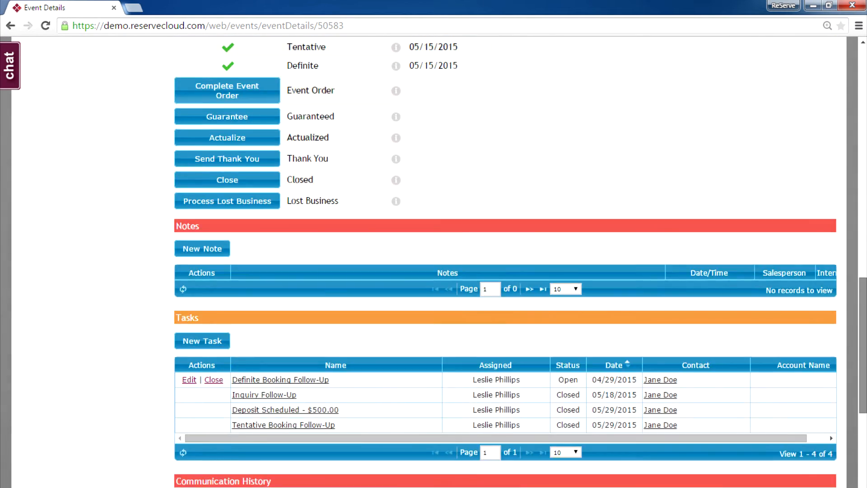
scroll(519, 260, "up", 7)
scroll(505, 262, "up", 4)
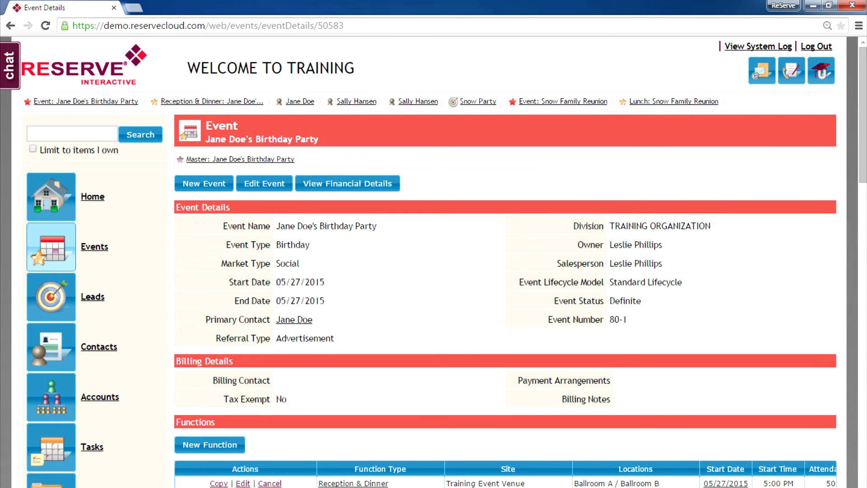
left_click(51, 247)
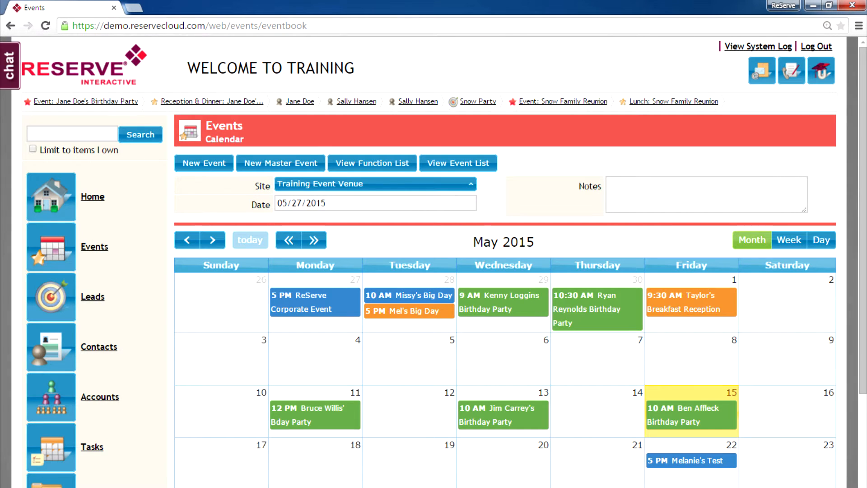
scroll(506, 262, "down", 2)
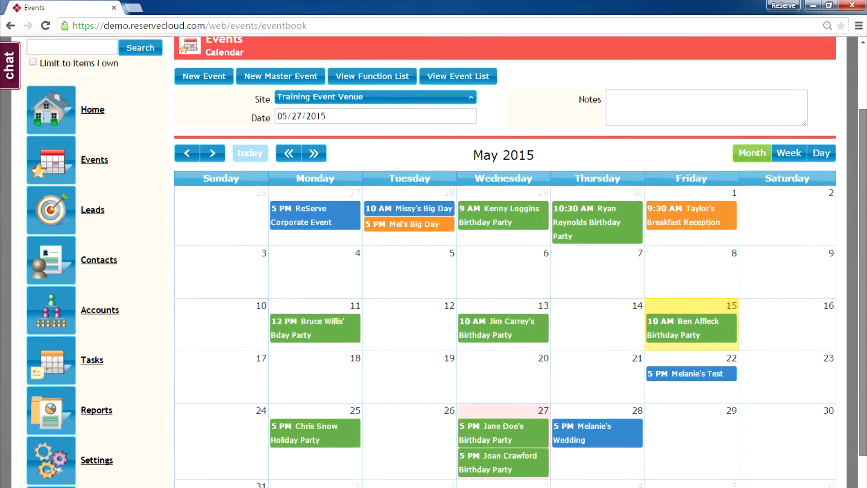
scroll(506, 262, "down", 2)
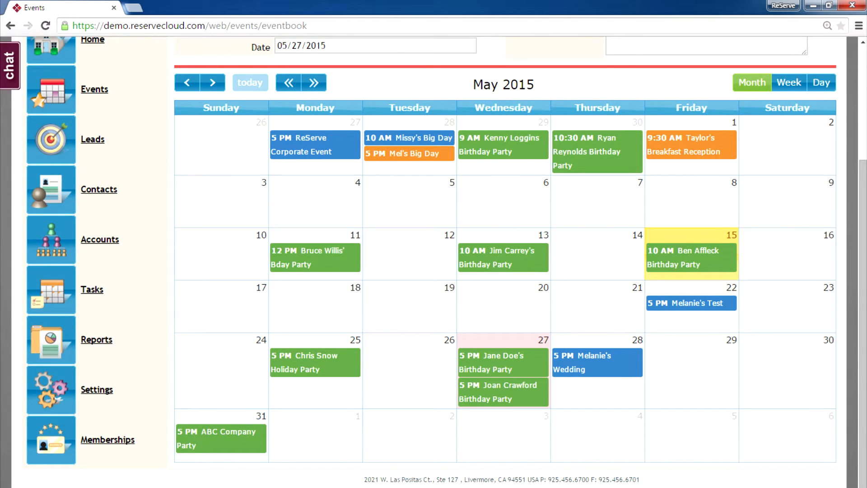
mouse_move(516, 365)
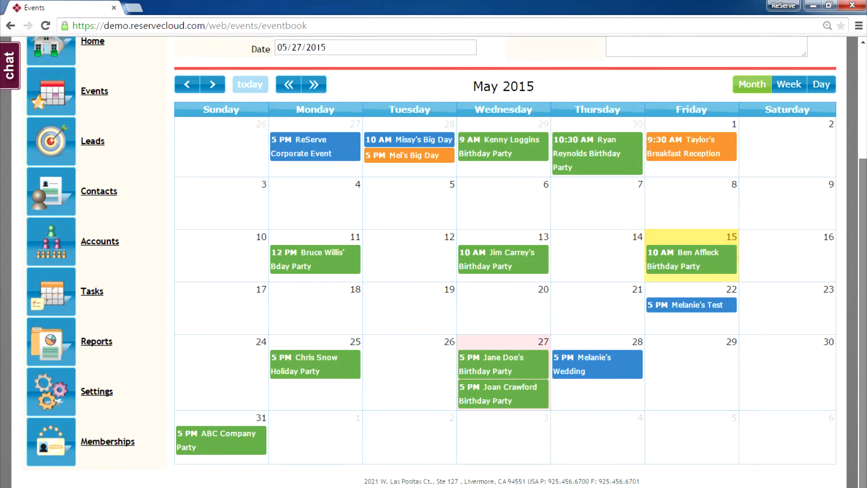
scroll(505, 262, "up", 3)
scroll(506, 262, "up", 2)
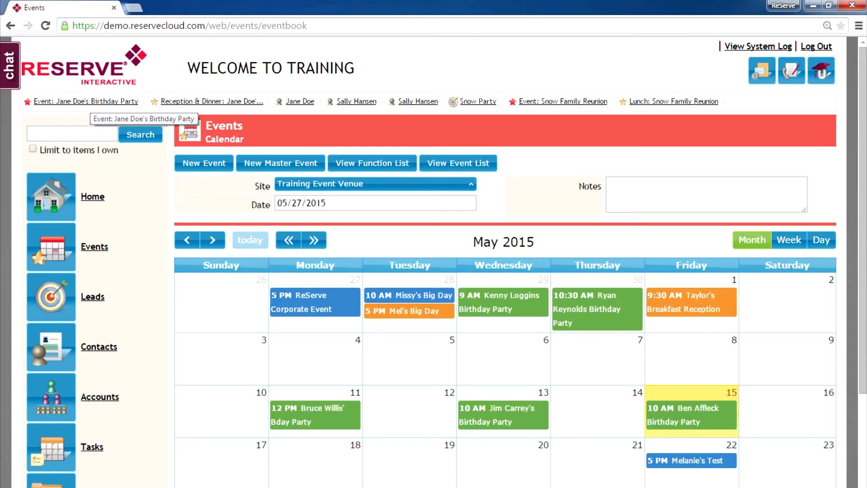
left_click(86, 101)
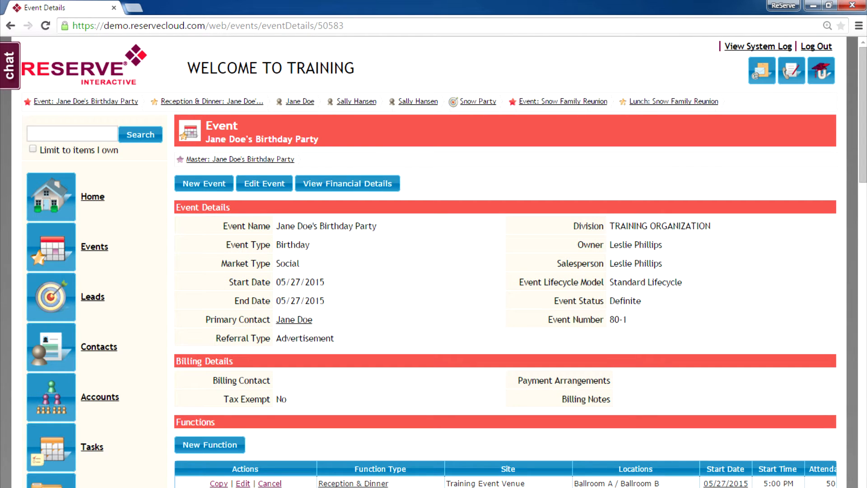
Open the Services page for the party's 05/27/2015 Reception & Dinner function (5:00–9:00 PM)
scroll(506, 262, "down", 3)
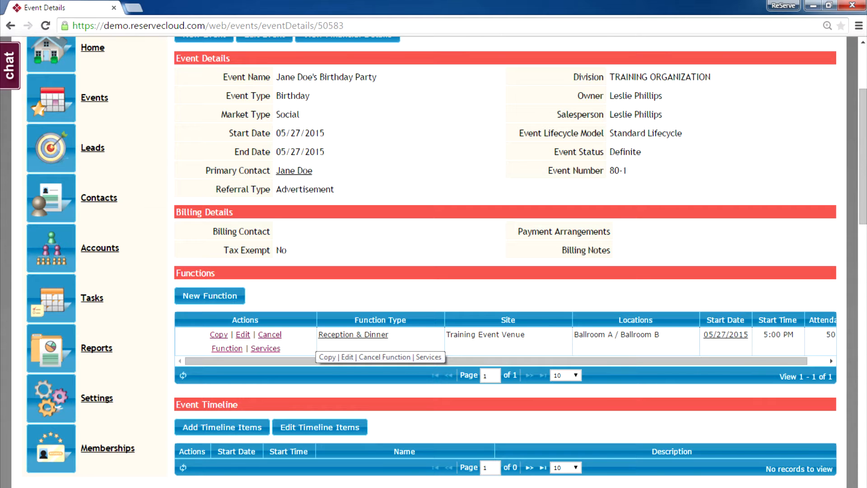
left_click(266, 348)
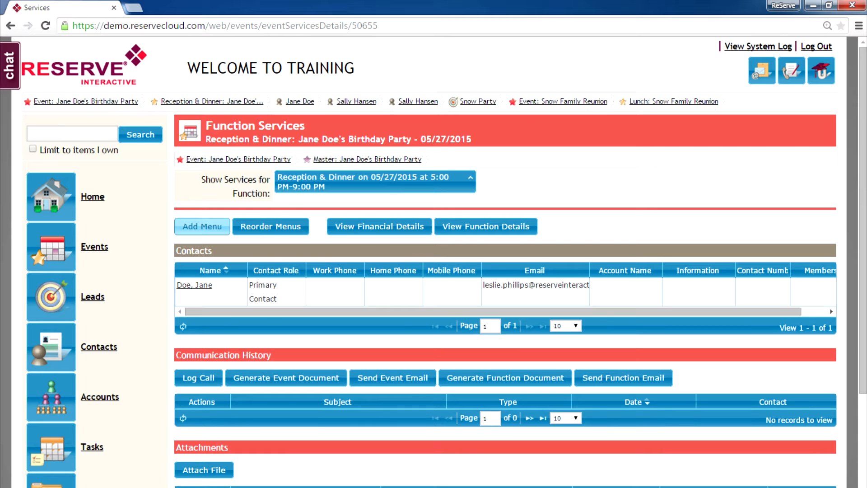
Tick Premium Bar Package, Seated Dinner and Setup & Service in Add Services and add them
left_click(202, 226)
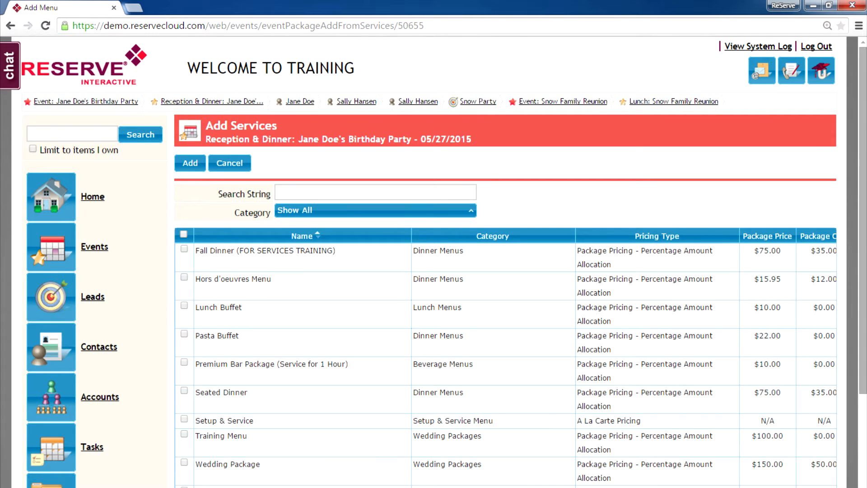
scroll(261, 284, "down", 3)
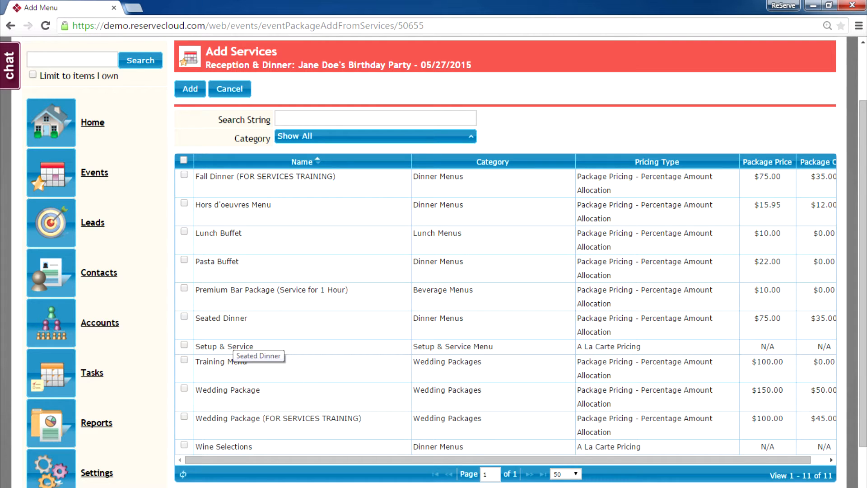
left_click(184, 316)
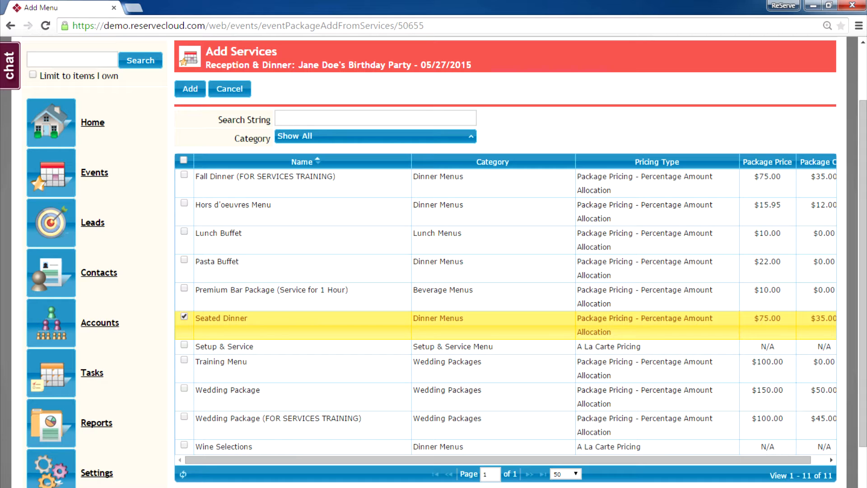
left_click(184, 288)
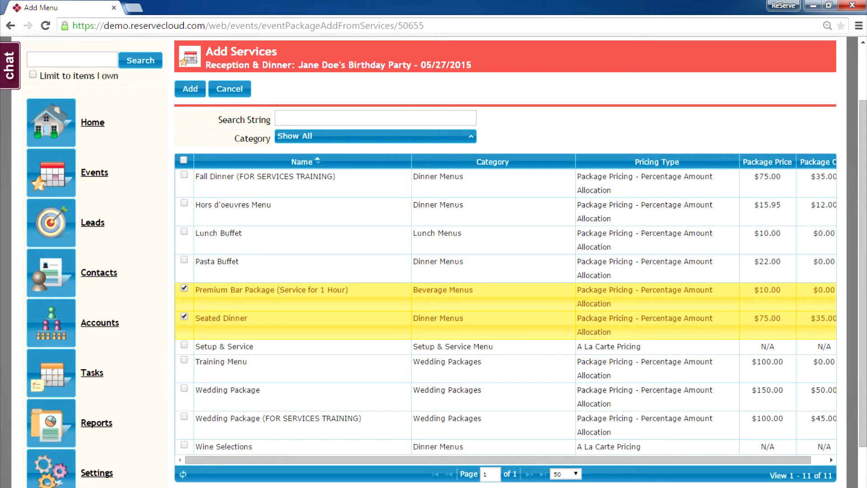
left_click(184, 346)
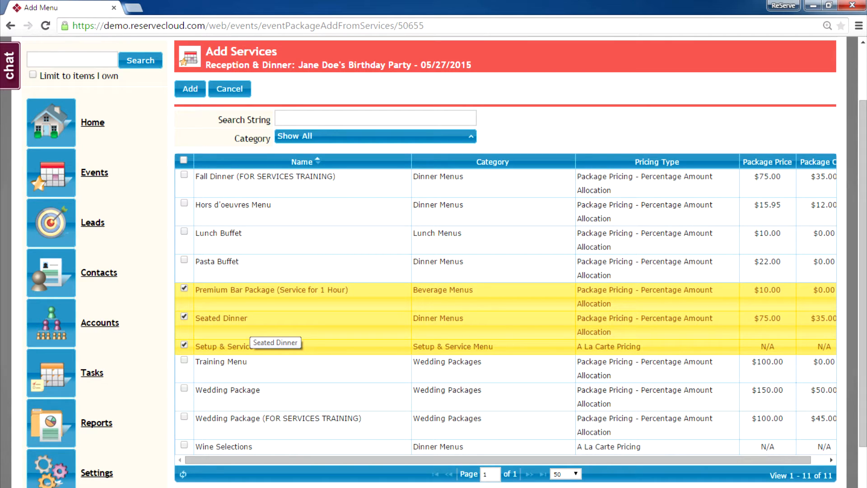
left_click(247, 323)
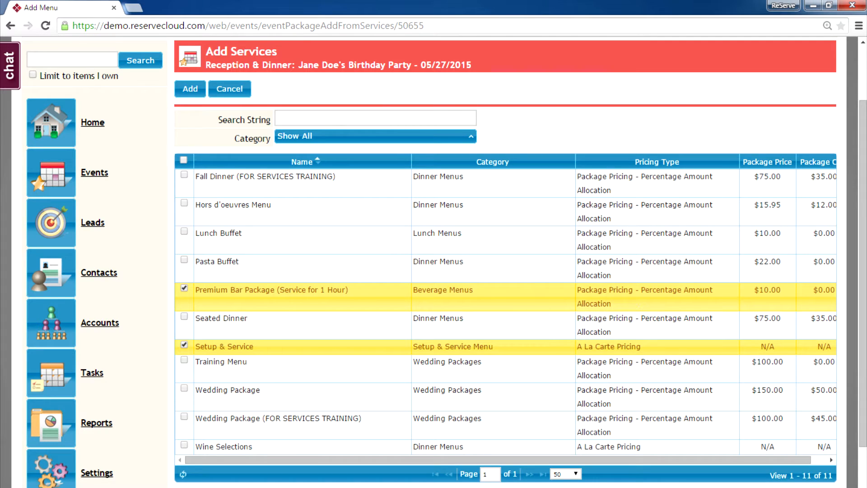
left_click(244, 347)
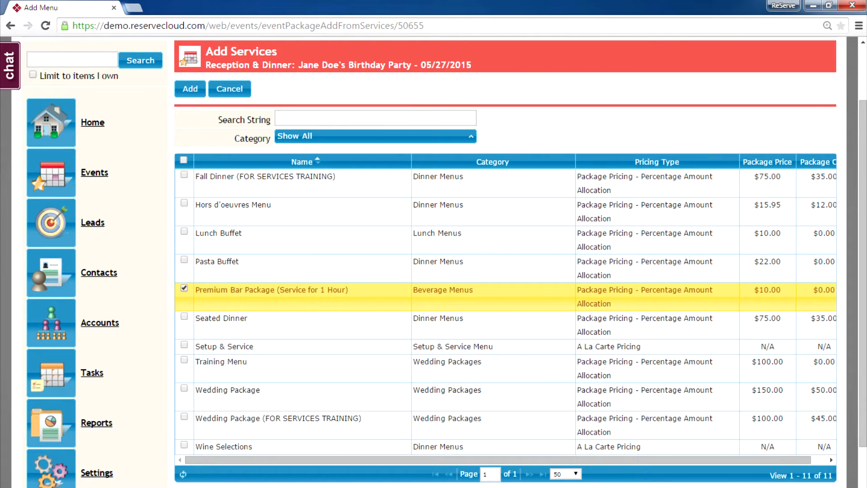
left_click(246, 294)
left_click(247, 294)
left_click(246, 321)
left_click(245, 347)
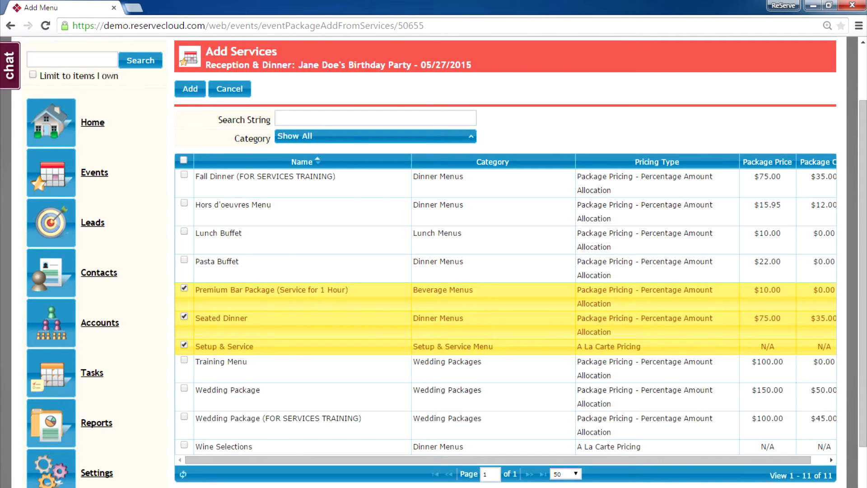
left_click(191, 89)
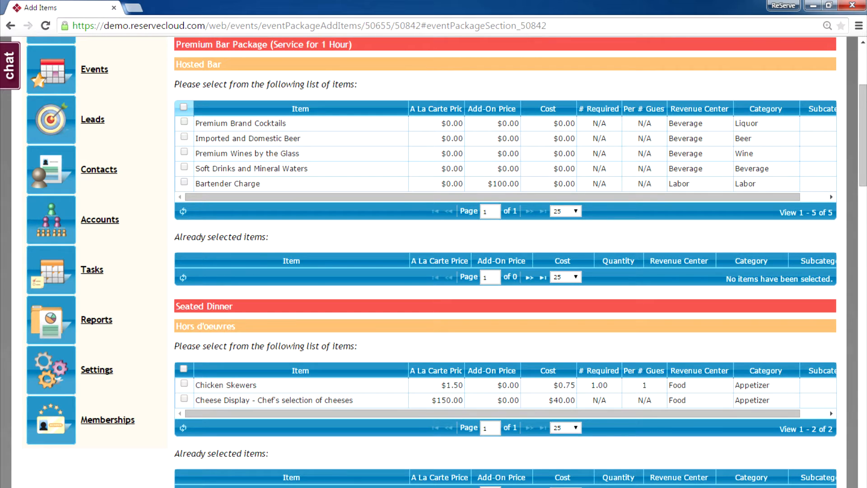
Select all five Hosted Bar items, Chicken Skewers, Cheese Display, Market Greens, Chicken Marsala and Filet Mignon
left_click(183, 106)
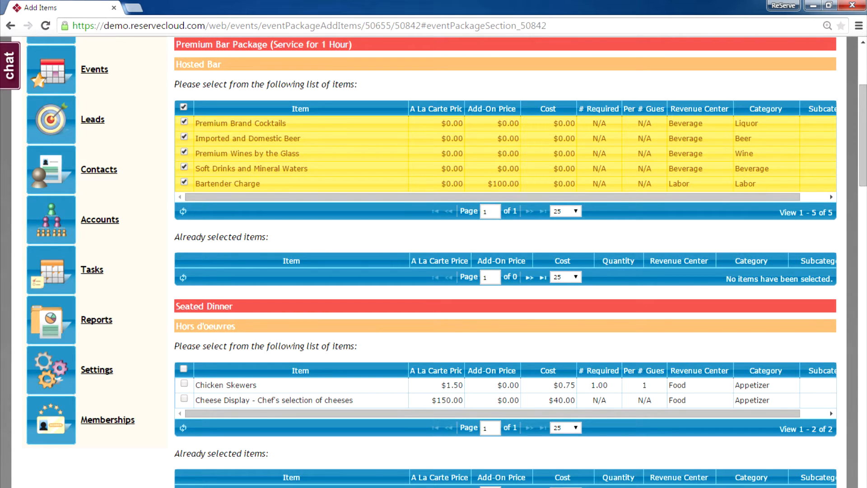
scroll(506, 262, "down", 4)
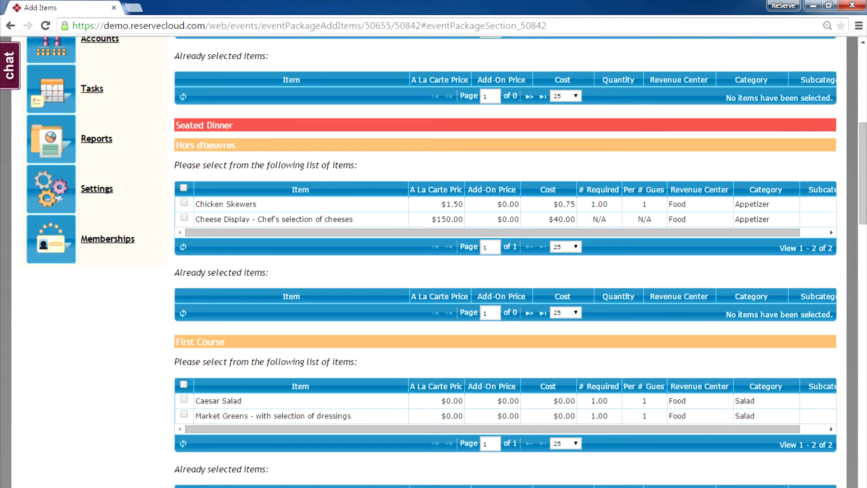
left_click(184, 203)
left_click(185, 218)
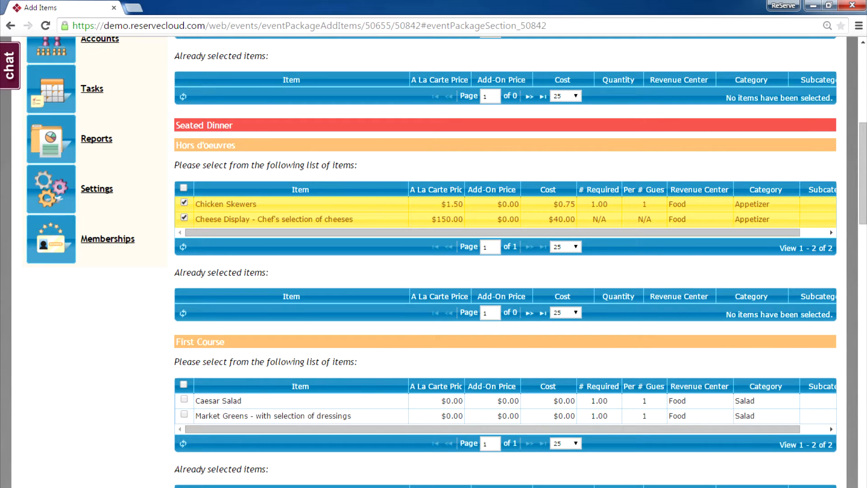
scroll(505, 262, "down", 4)
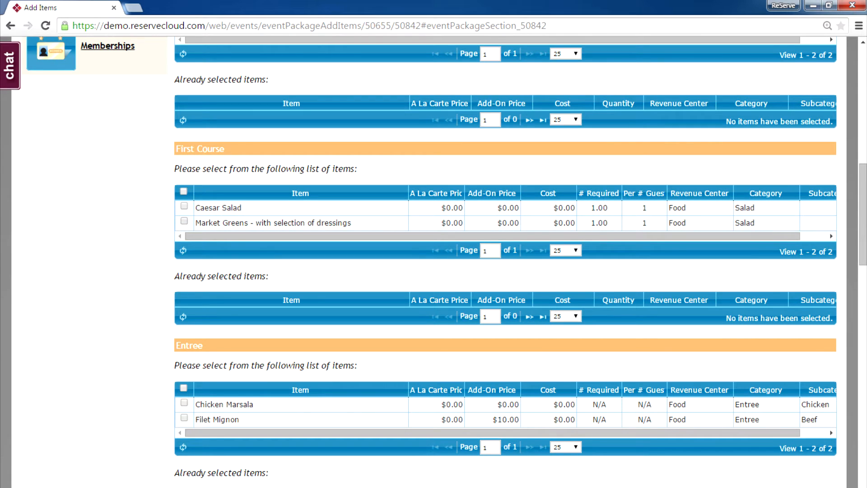
left_click(184, 221)
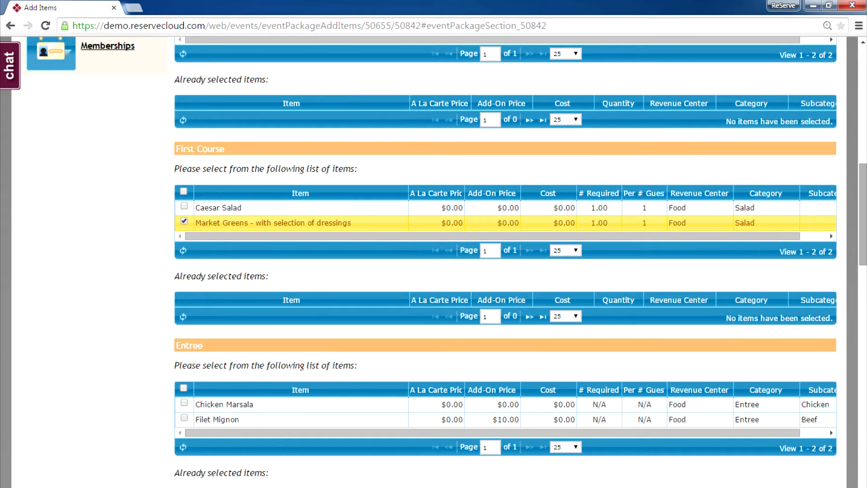
scroll(506, 262, "down", 4)
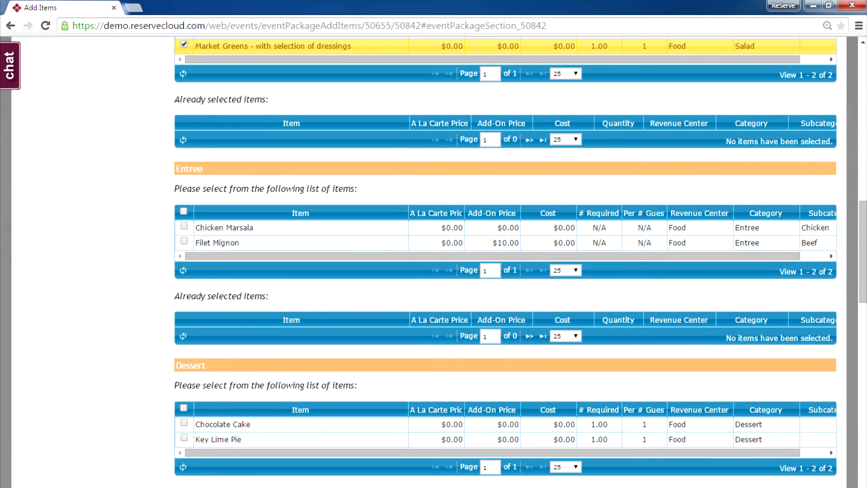
left_click(185, 226)
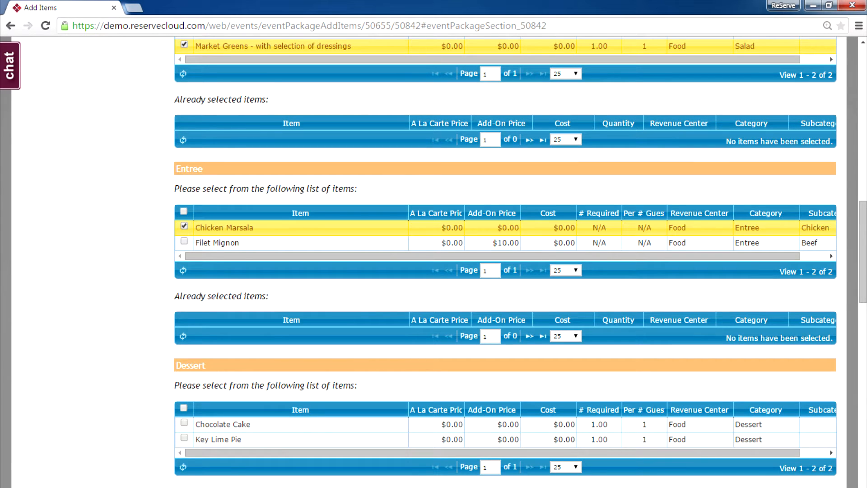
left_click(184, 242)
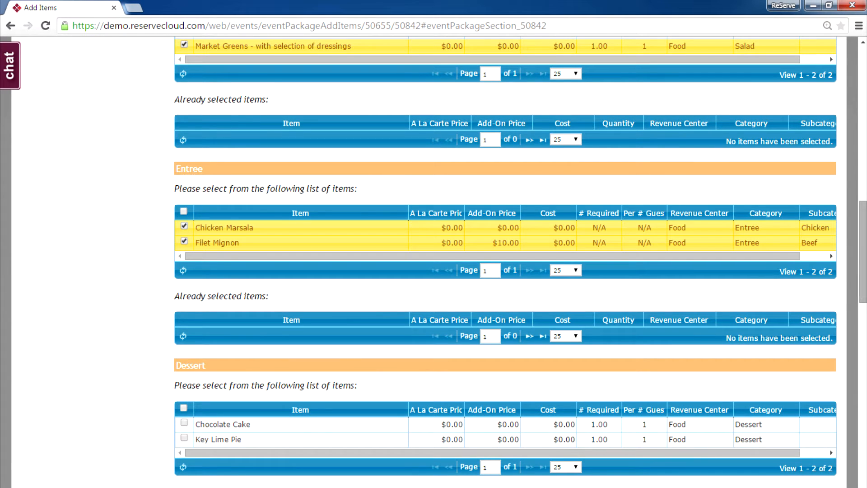
scroll(505, 260, "down", 5)
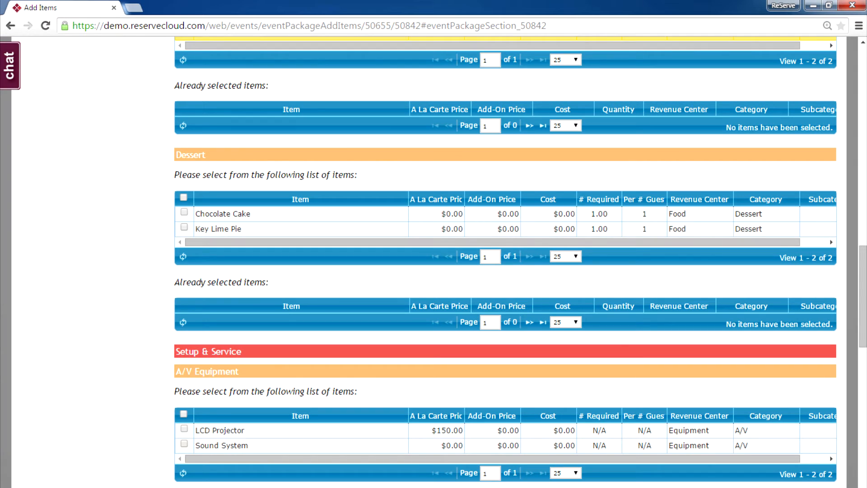
Select Key Lime Pie, the LCD Projector, 6' Table(s) and white tablecloths
left_click(185, 227)
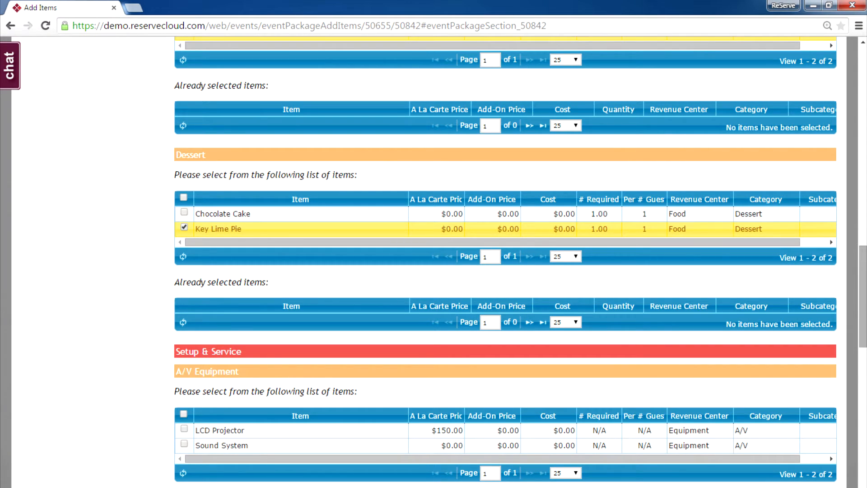
scroll(506, 262, "down", 4)
scroll(505, 262, "down", 2)
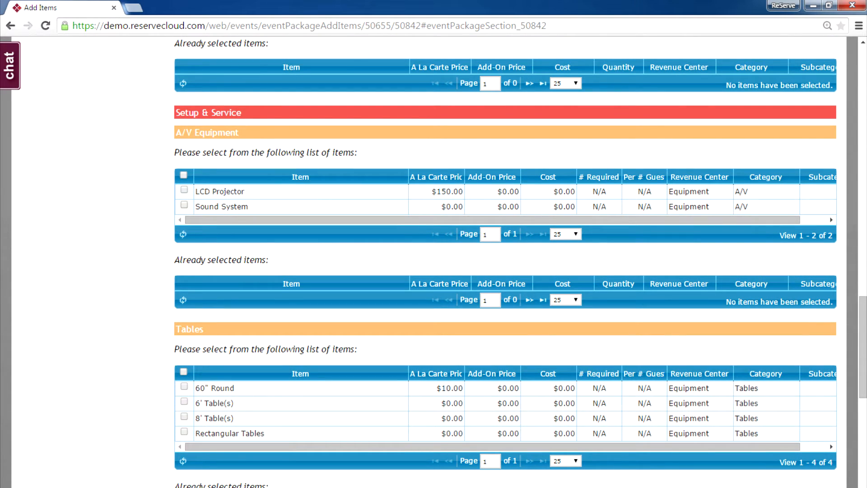
left_click(184, 190)
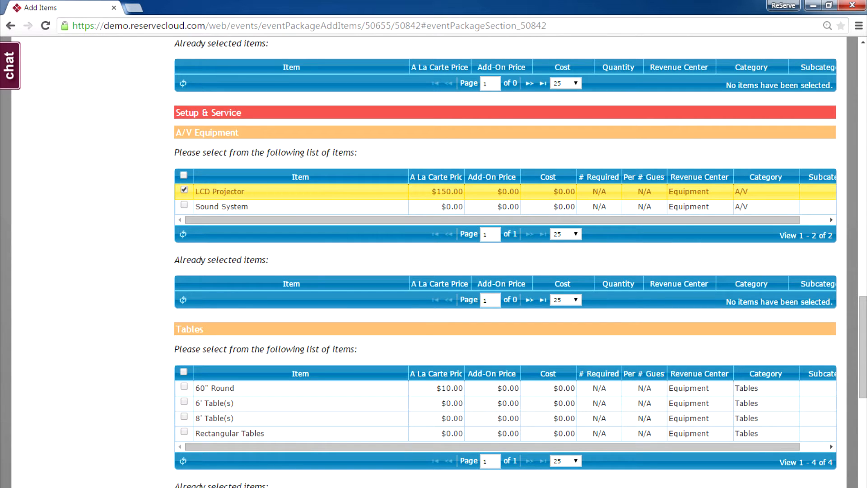
scroll(505, 262, "down", 3)
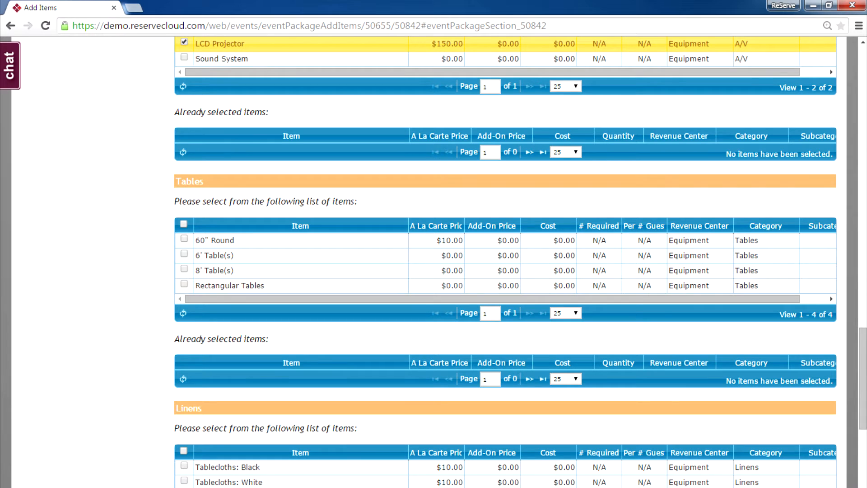
left_click(184, 253)
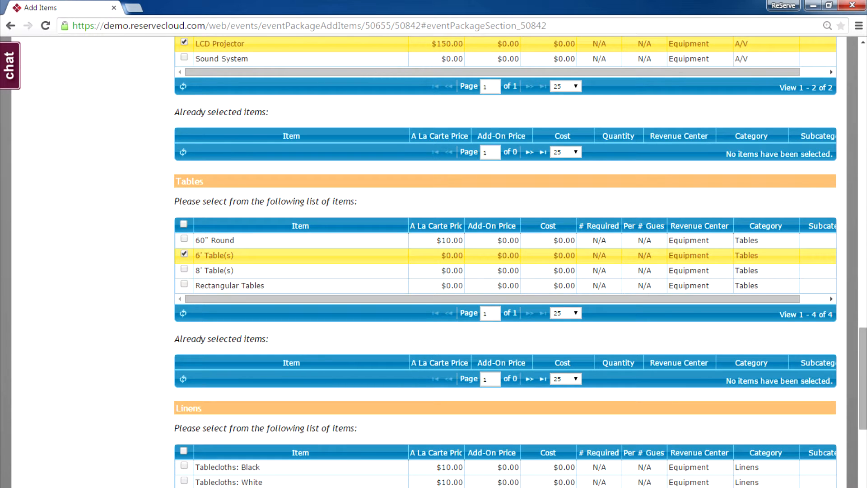
scroll(505, 262, "down", 5)
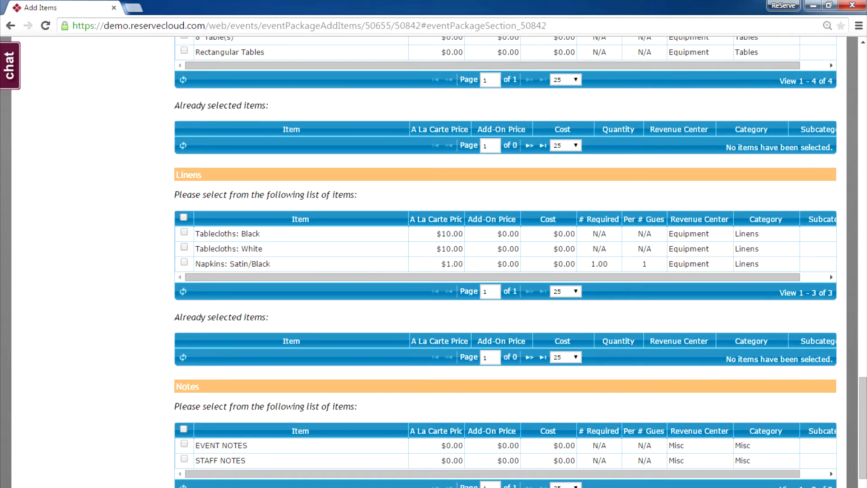
left_click(184, 247)
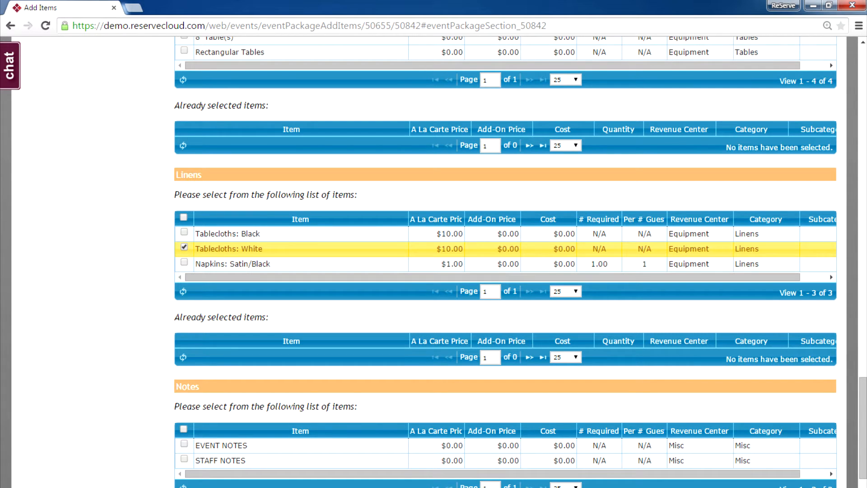
Save all the selected items to the function's menus
scroll(506, 262, "down", 2)
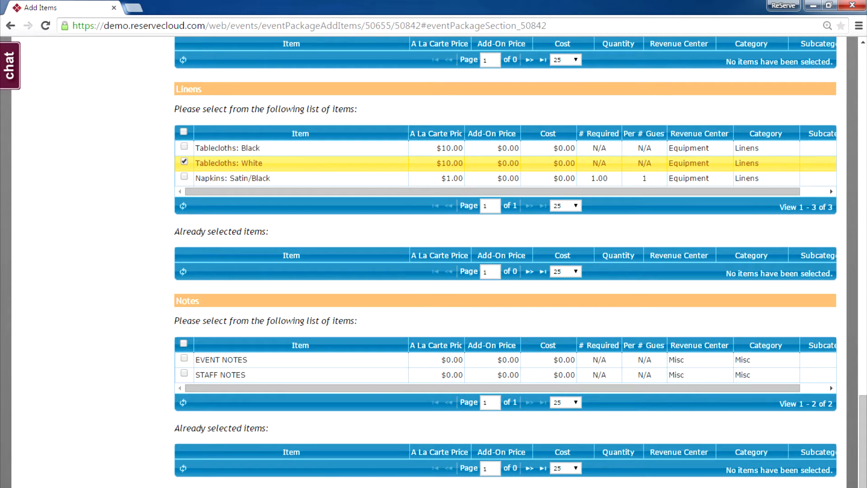
scroll(520, 263, "down", 1)
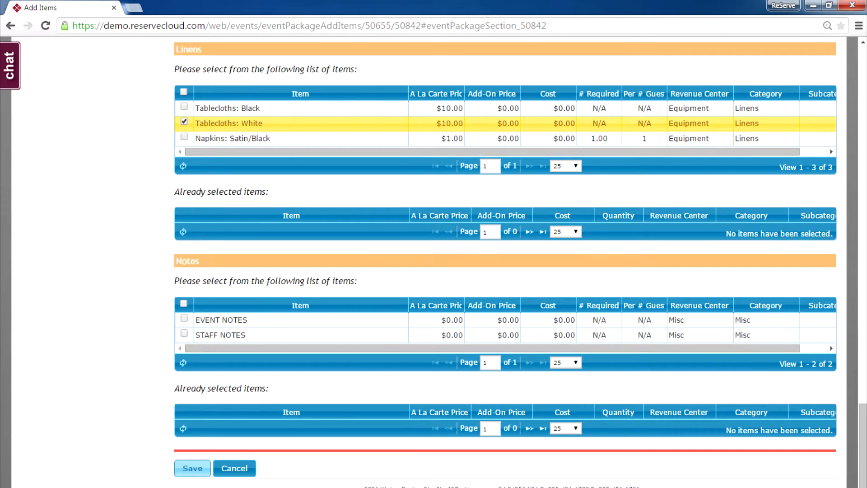
left_click(192, 468)
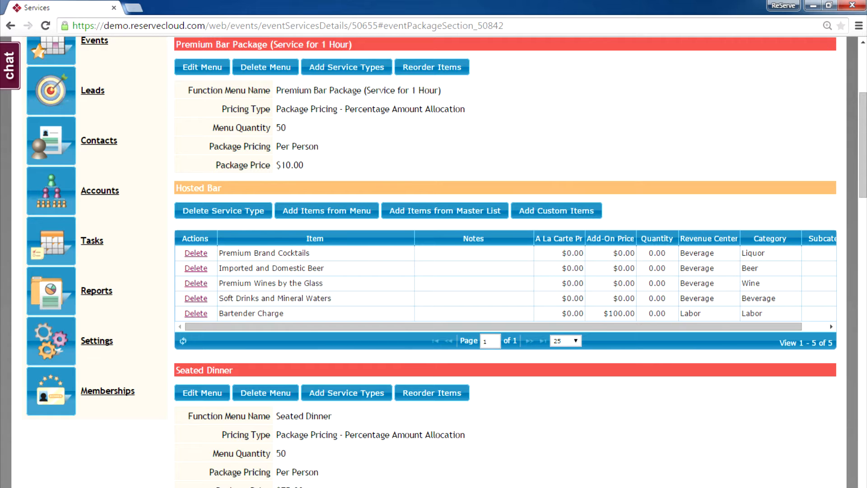
Change the Premium Bar Package's per-person package price from $10.00 to $12.00
left_click(202, 67)
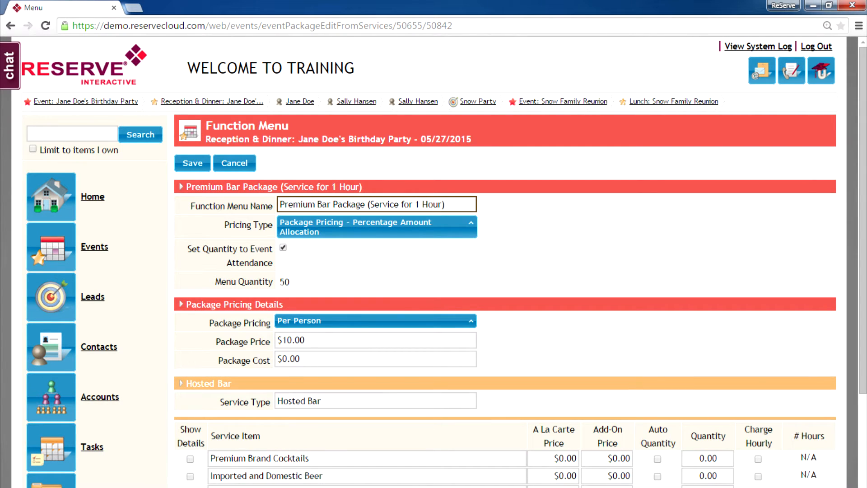
left_click_drag(313, 341, 276, 341)
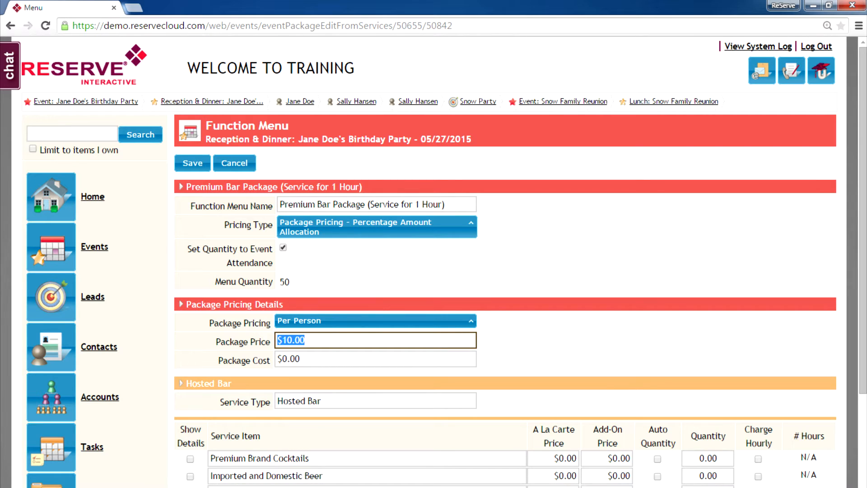
type("12")
key("Tab")
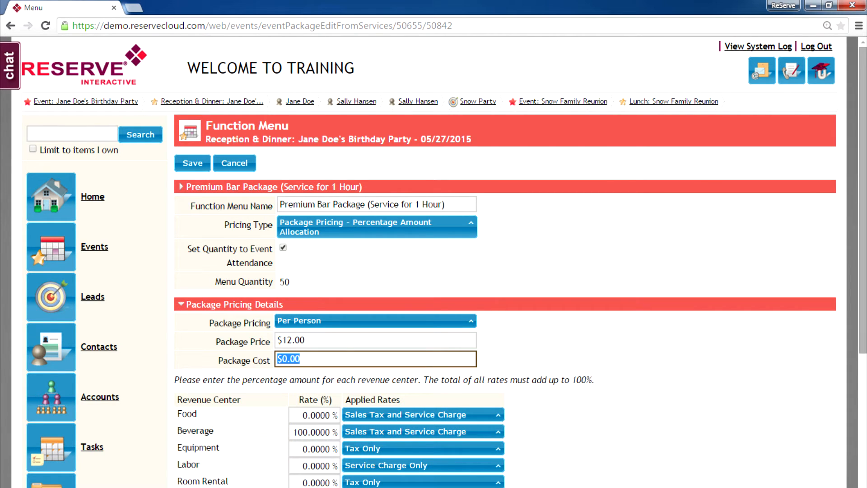
scroll(445, 262, "down", 3)
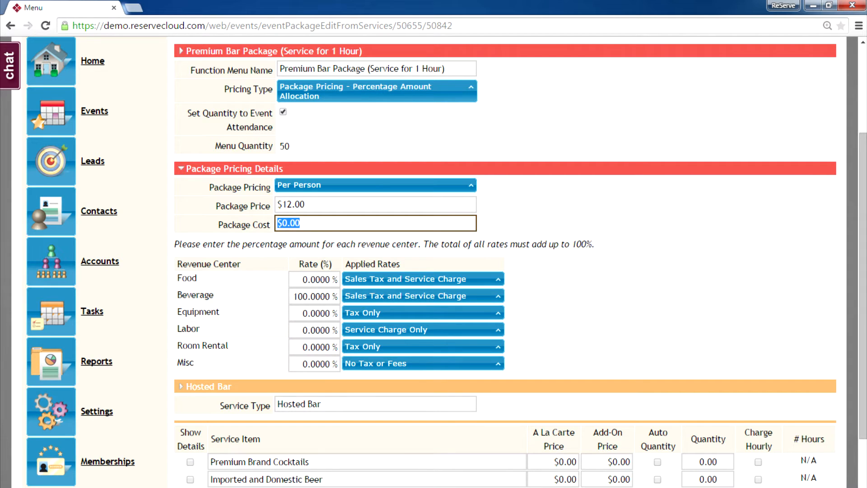
Collapse the Package Pricing Details section and expand the Hosted Bar service details
left_click(181, 169)
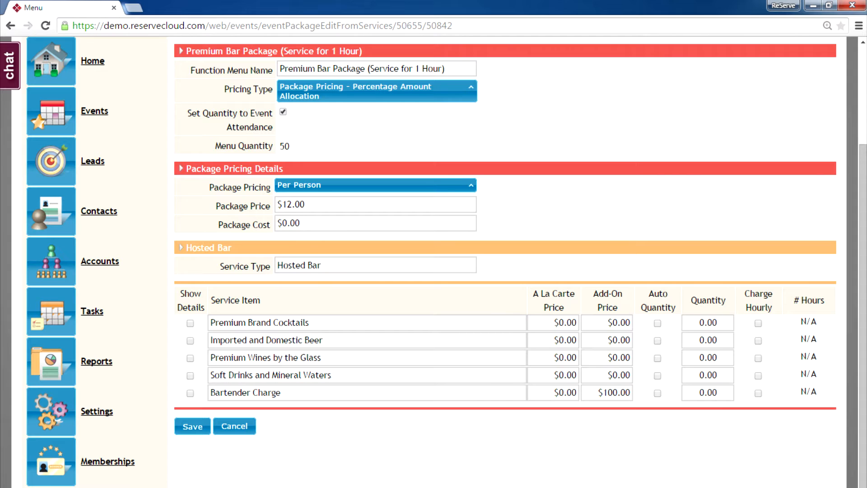
left_click(181, 248)
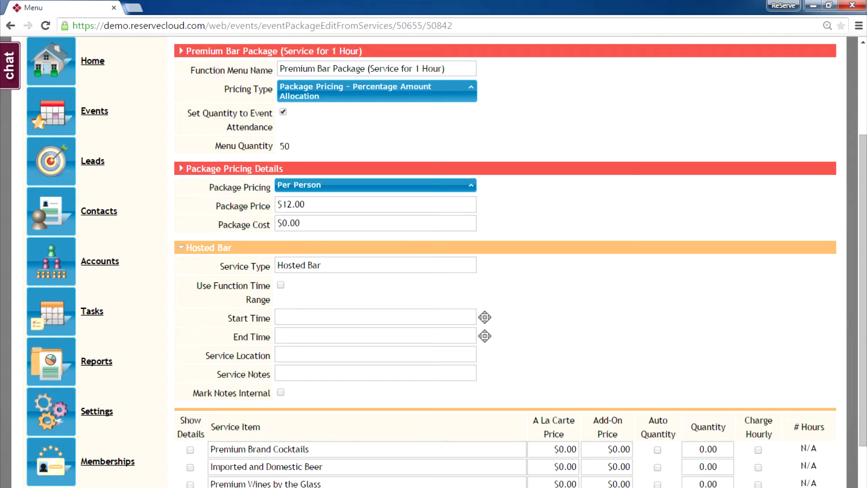
Schedule the Hosted Bar from 5:00 PM to 6:00 PM in Ballroom A
left_click(376, 317)
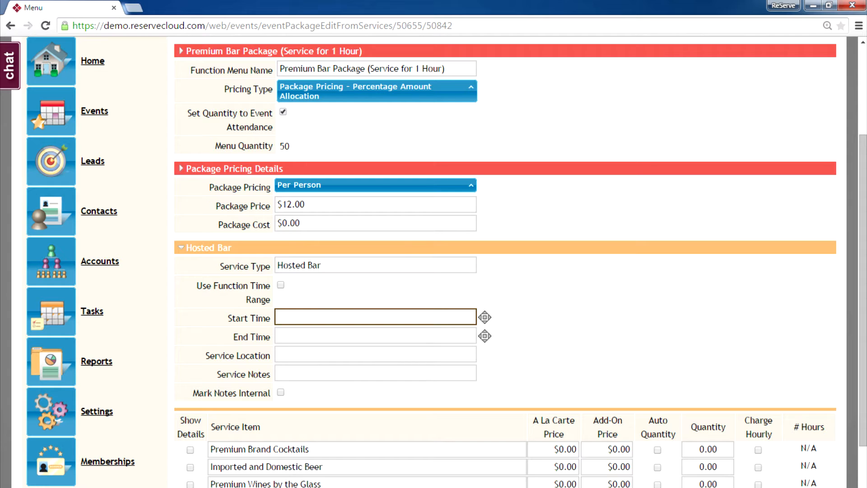
type("5")
type("p")
key("Tab")
key("Tab")
type("6")
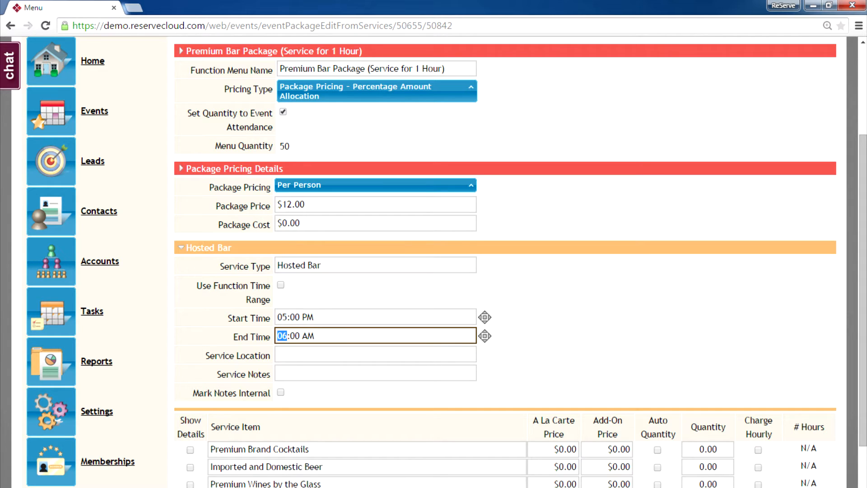
type("p")
key("Tab")
key("Tab")
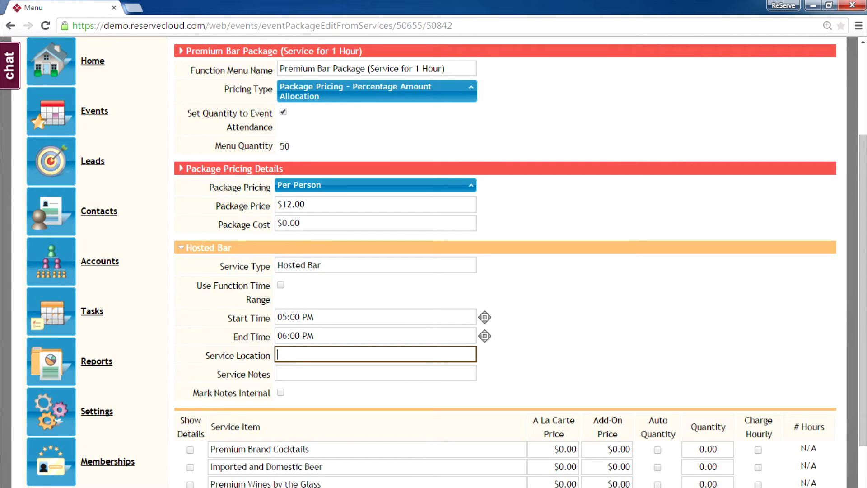
type("Ballroom A")
Set the Bartender Charge quantity to 1 and save the Premium Bar Package
scroll(447, 262, "down", 2)
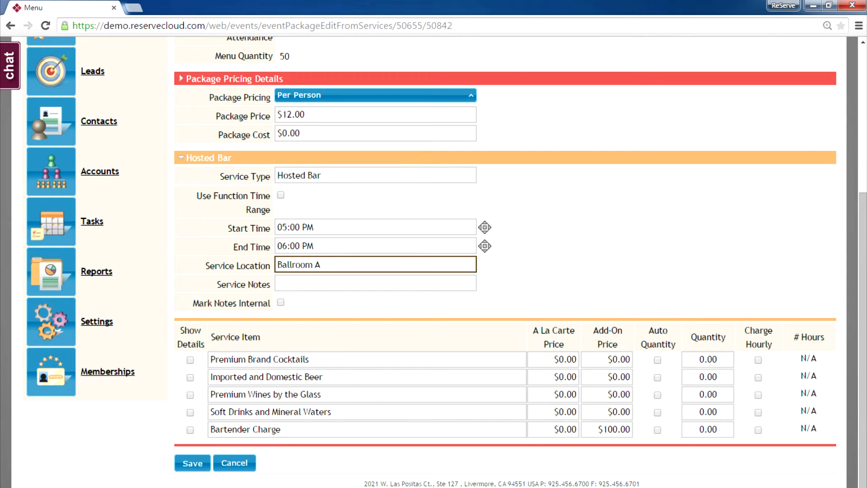
double_click(713, 430)
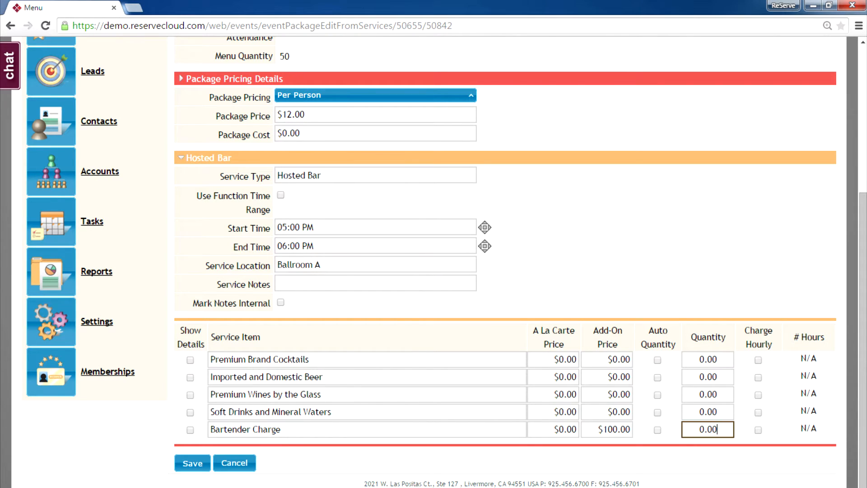
type("1")
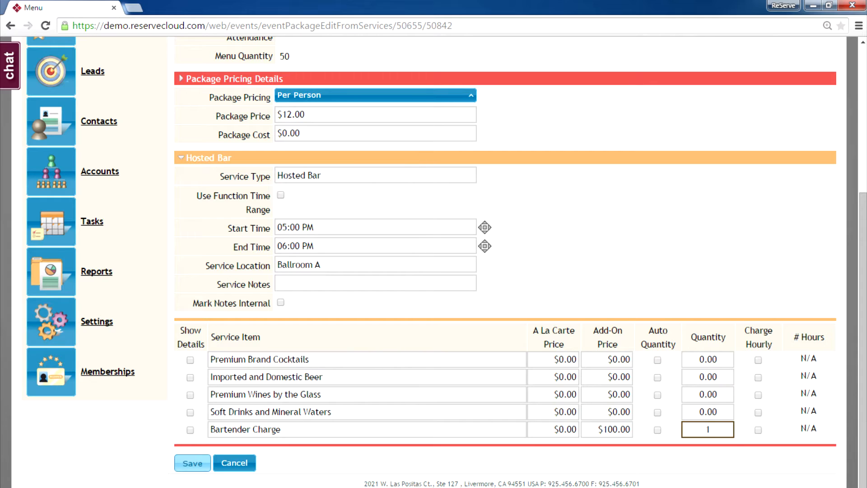
left_click(192, 464)
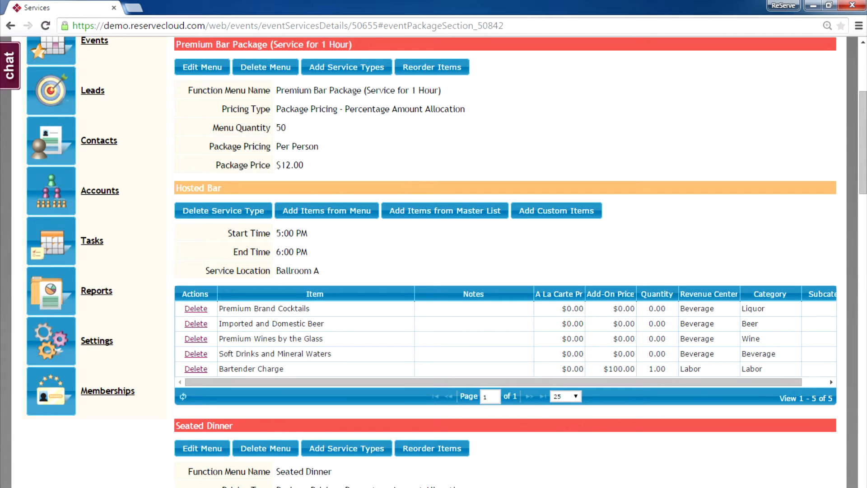
Open the Seated Dinner menu for editing and expand its menu settings
scroll(863, 142, "down", 6)
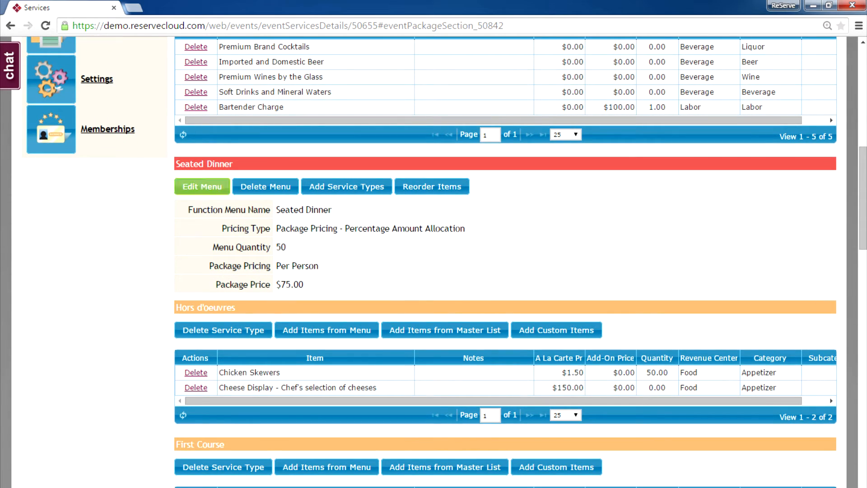
left_click(202, 186)
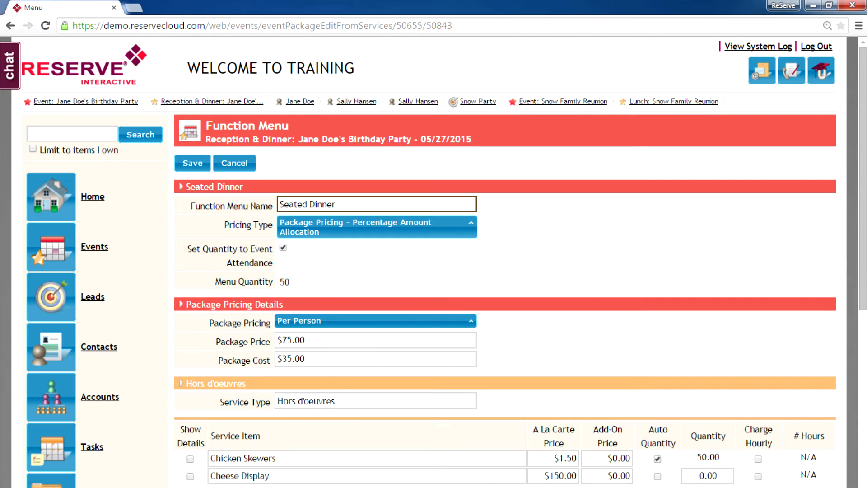
left_click_drag(863, 179, 863, 220)
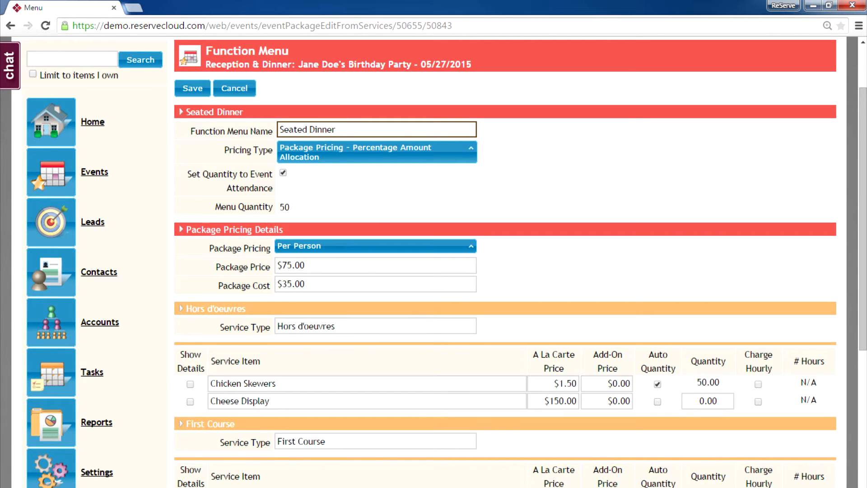
left_click(181, 112)
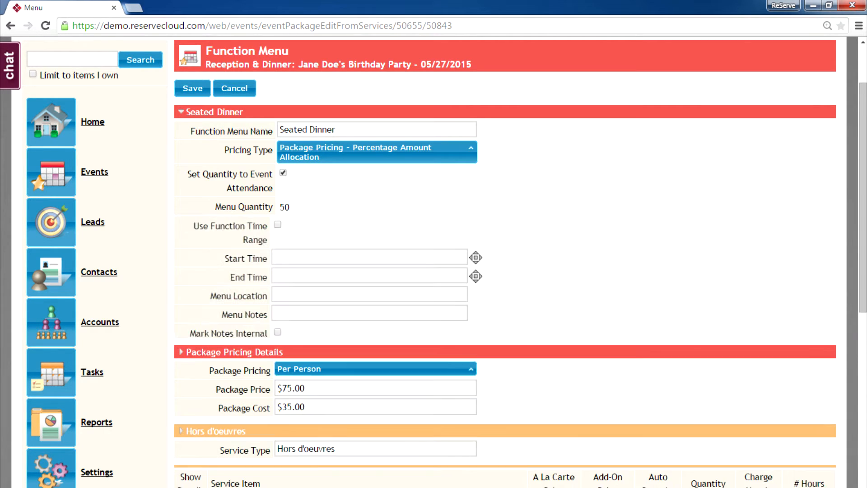
Give the Seated Dinner a 6:00 PM start time and location 'BAllroom B'
left_click(375, 257)
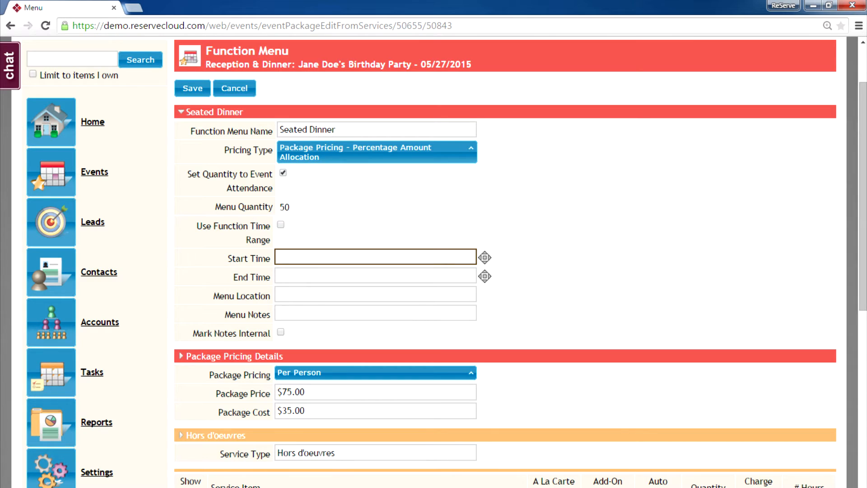
type("6")
type("p")
key("Tab")
key("Tab")
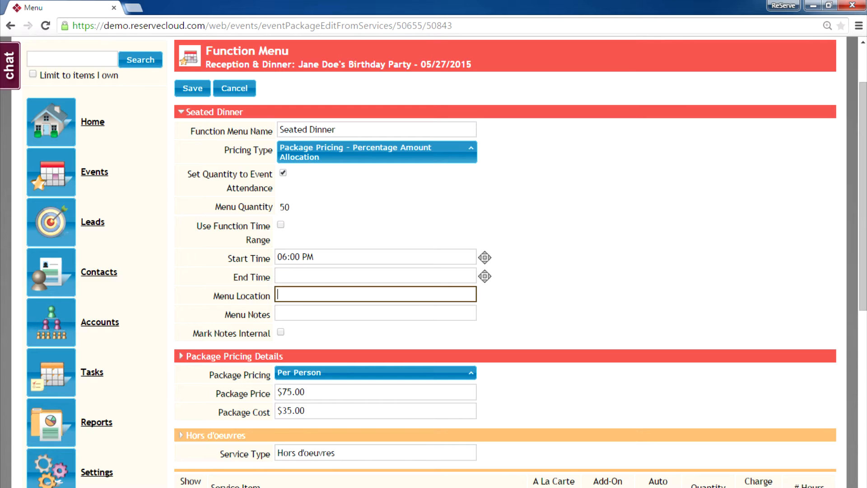
key("Tab")
type("BAllroom B")
key("Tab")
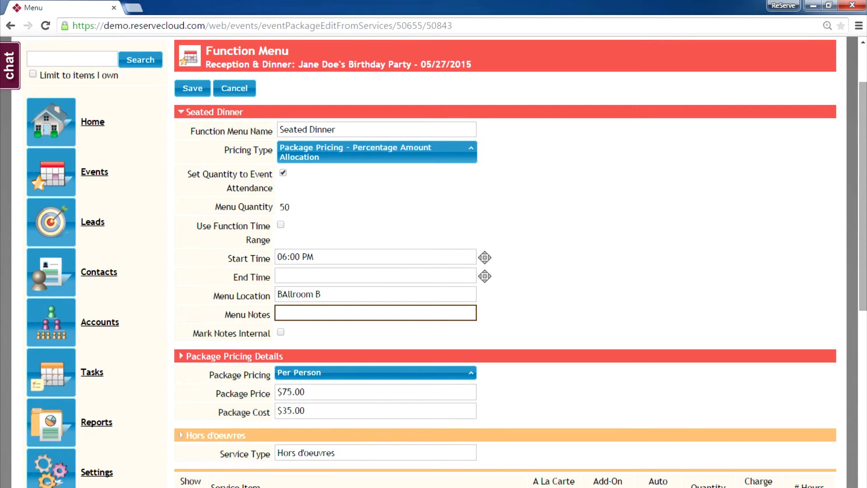
scroll(446, 262, "down", 2)
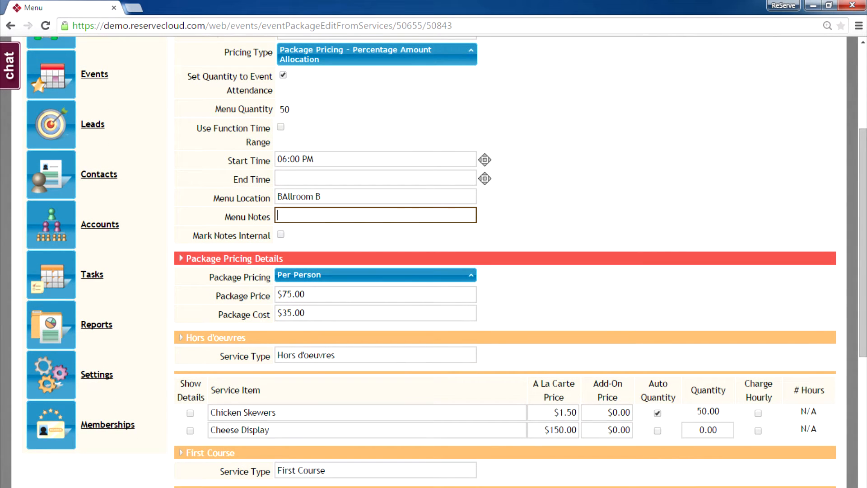
scroll(447, 262, "down", 1)
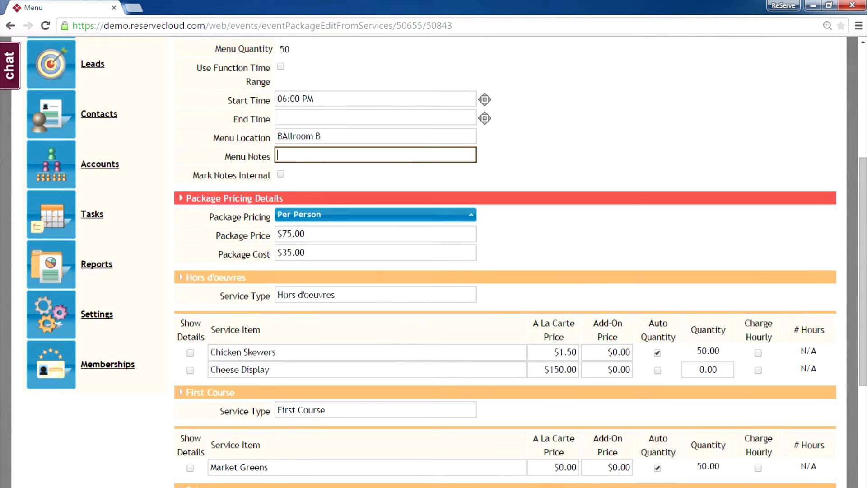
scroll(447, 263, "down", 2)
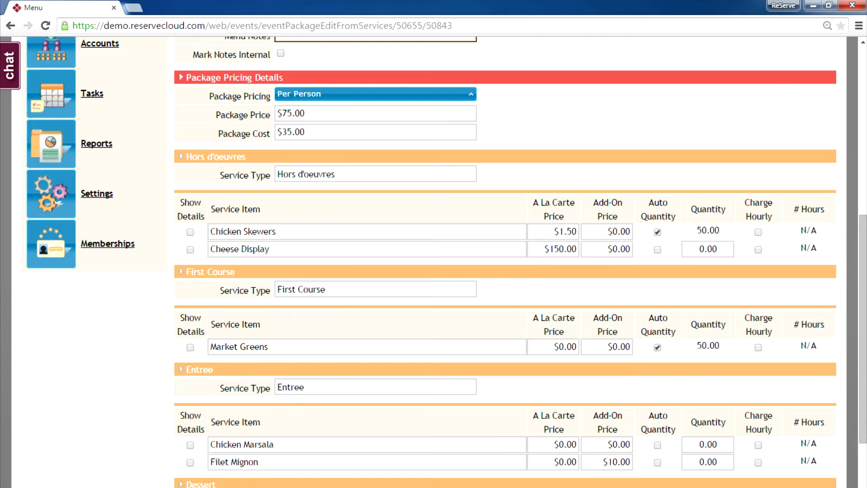
Enter quantity 1 for Cheese Display and 10 for Filet Mignon, then save the menu
left_click(708, 249)
type("1")
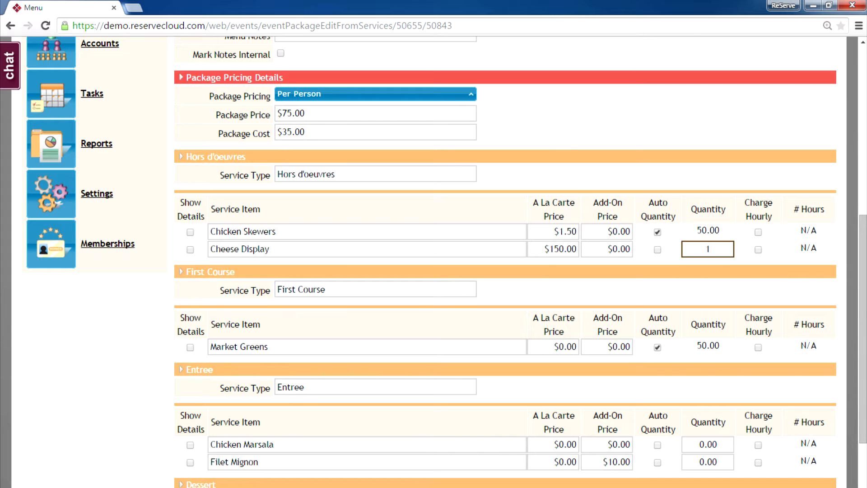
scroll(505, 262, "down", 3)
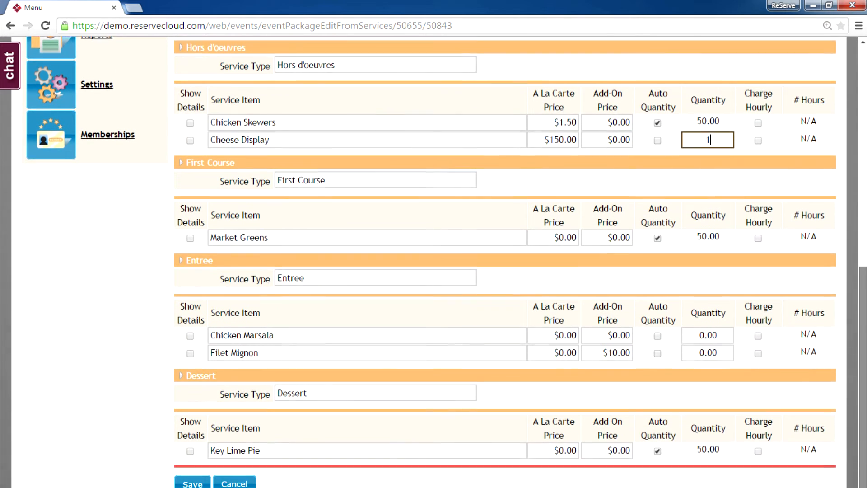
left_click_drag(863, 361, 864, 371)
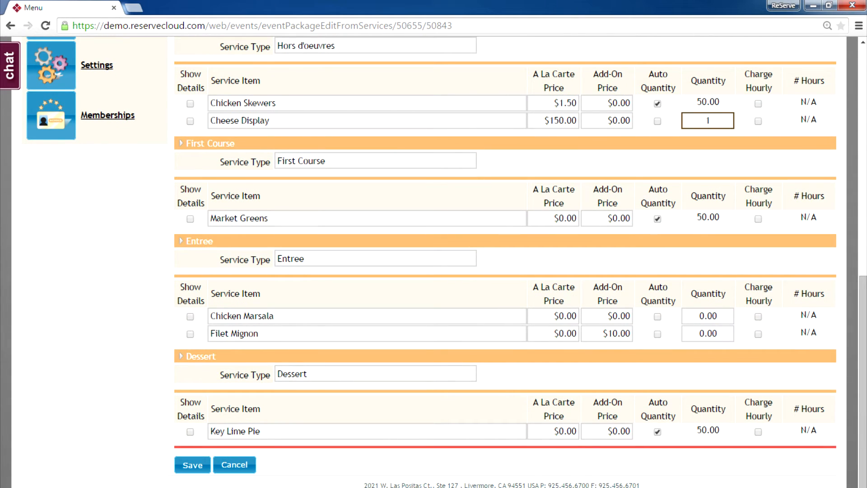
double_click(707, 333)
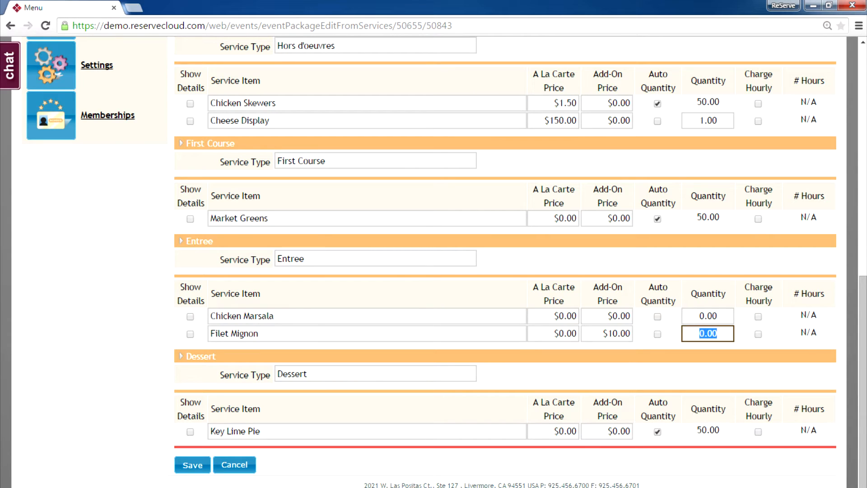
type("10")
left_click(192, 465)
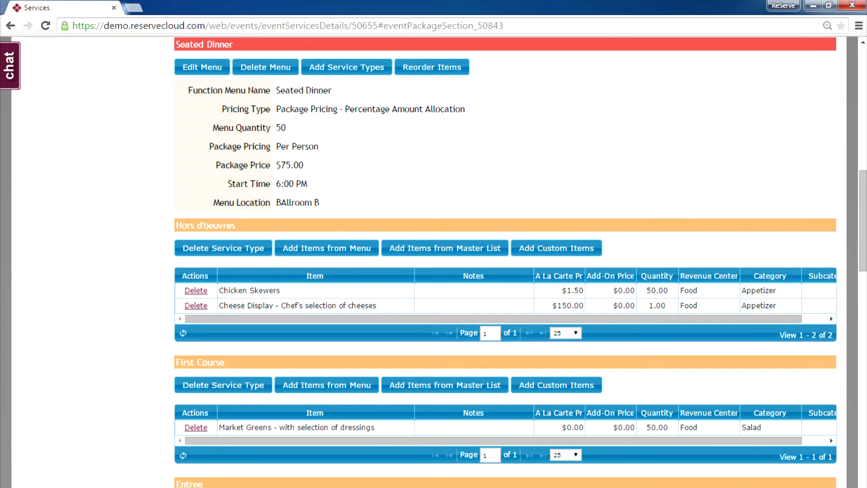
Open Add Items from Master List for the Seated Dinner Dessert course
scroll(863, 221, "down", 1)
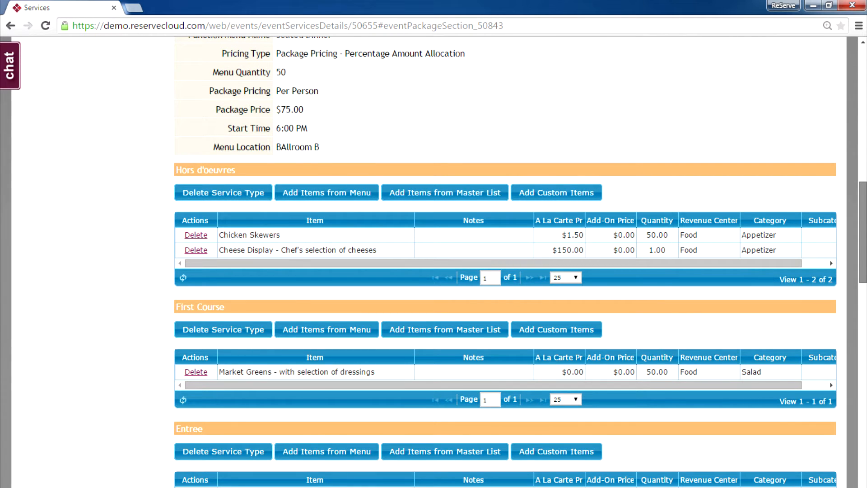
scroll(863, 226, "down", 5)
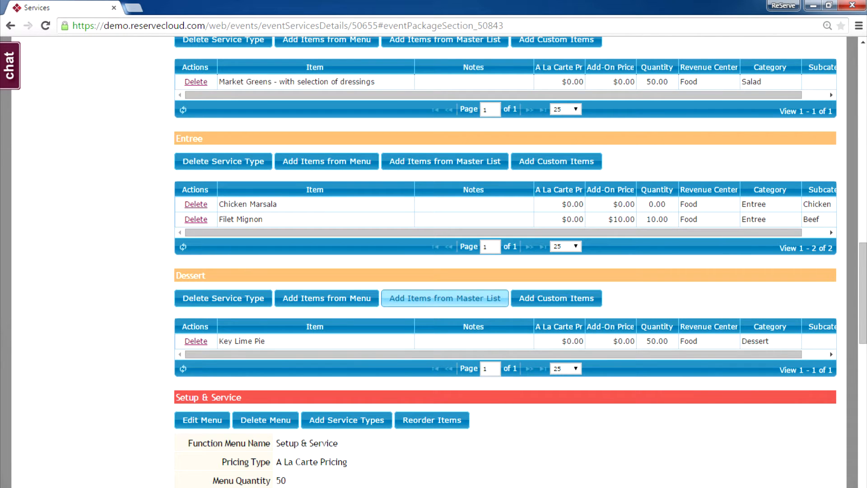
left_click(445, 298)
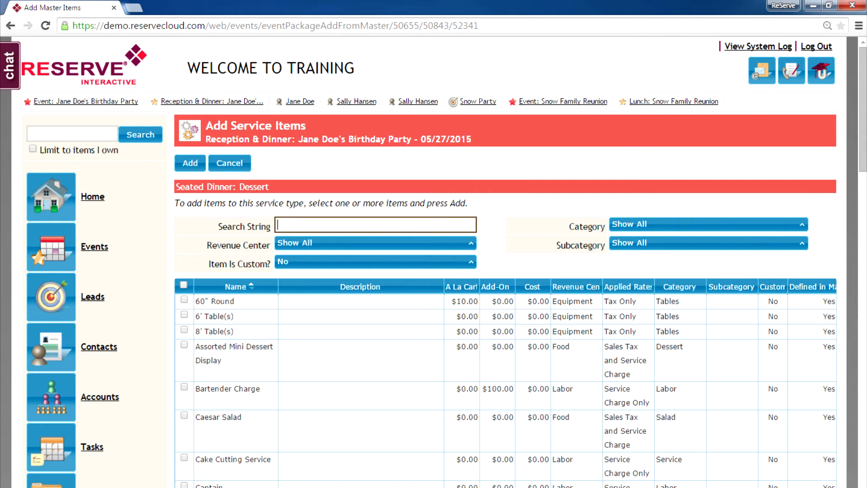
Search 'cheese', filter to the Dessert category, and add Cheesecake to the Dessert course
type("cheese")
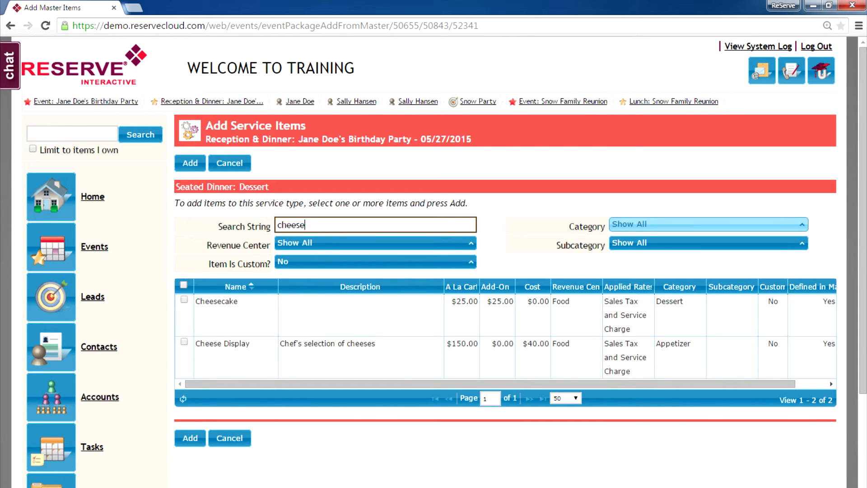
left_click(704, 225)
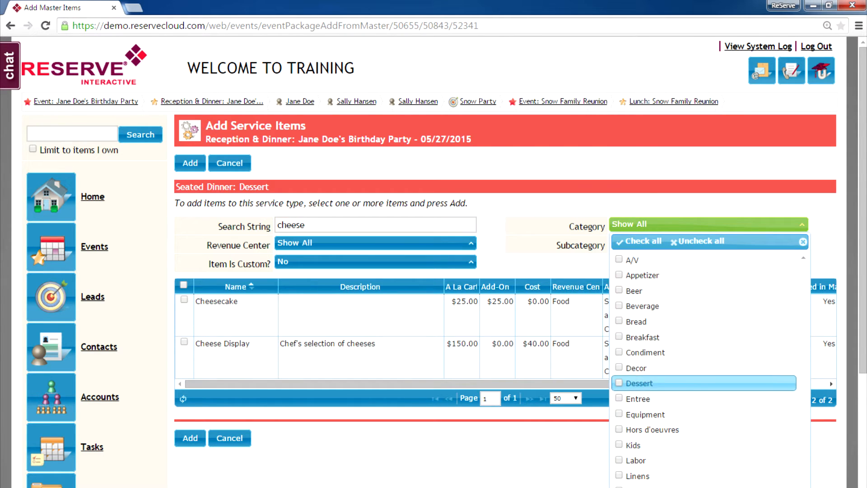
left_click(640, 383)
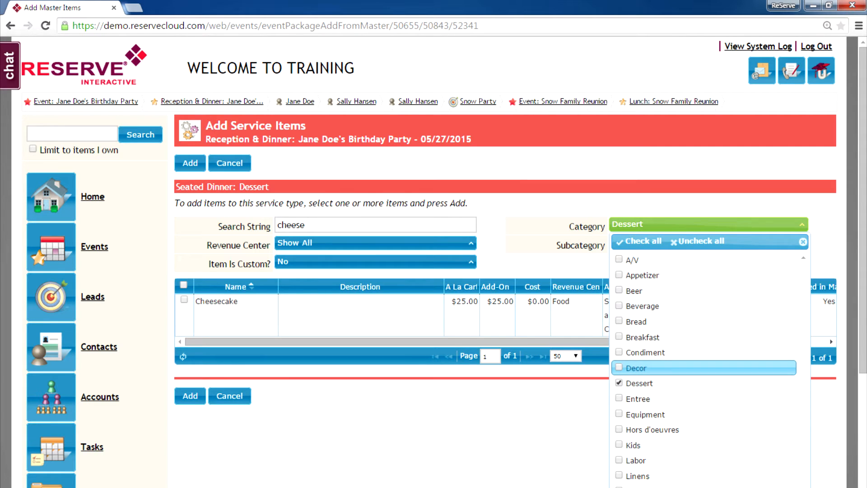
left_click(545, 262)
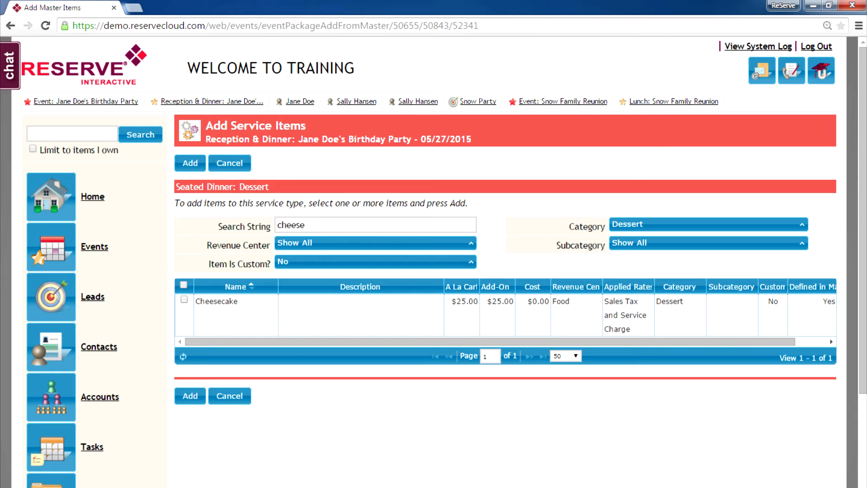
left_click(184, 300)
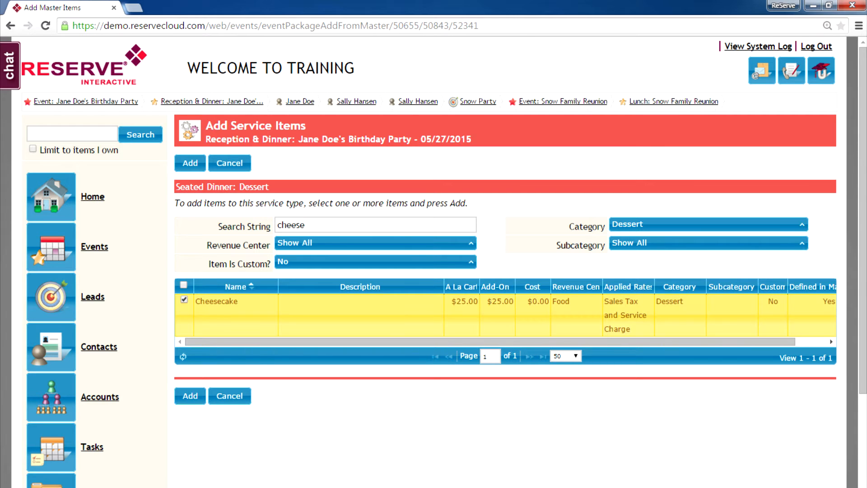
left_click(191, 396)
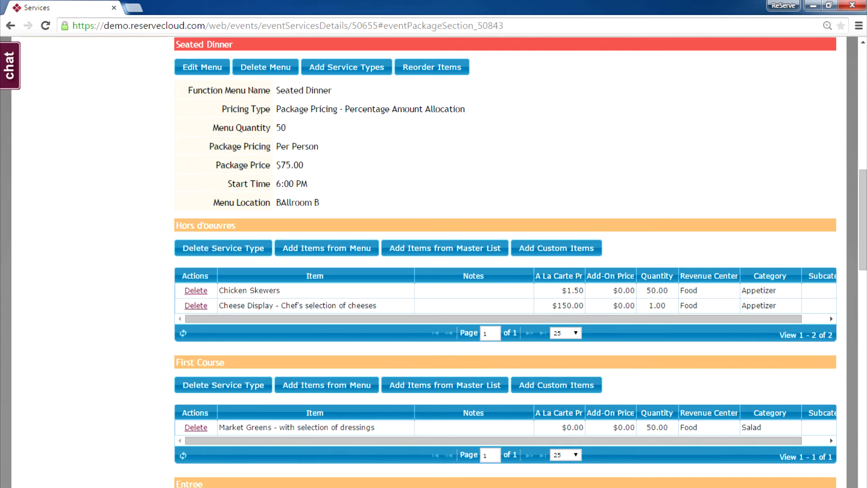
Open Add Custom Items for the Dessert course
left_click_drag(863, 220, 863, 302)
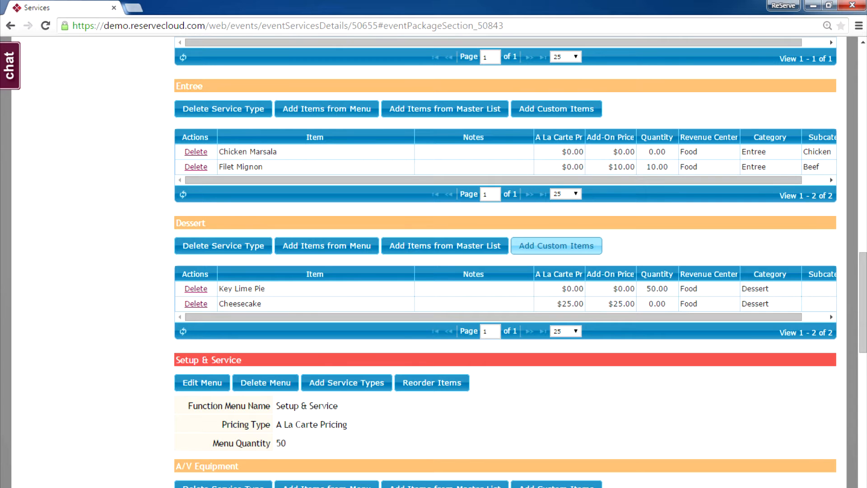
left_click(556, 245)
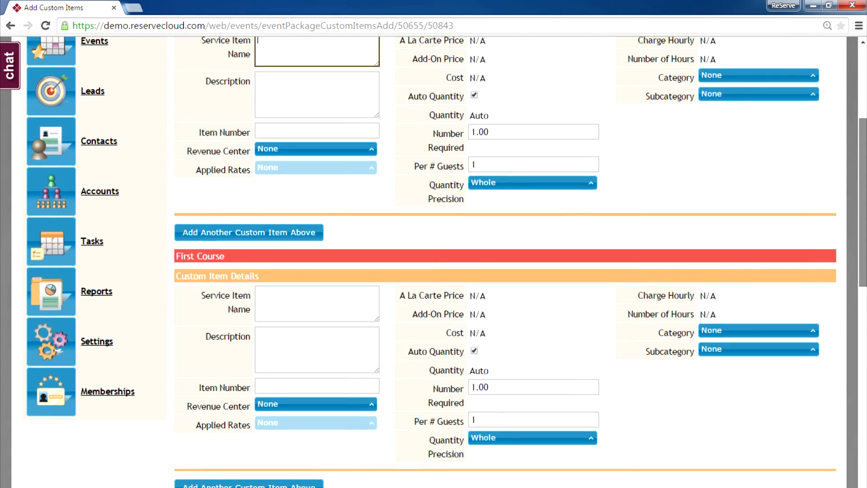
Name the custom dessert item 'Custom Bday Cake' with the Food revenue center
scroll(520, 262, "down", 10)
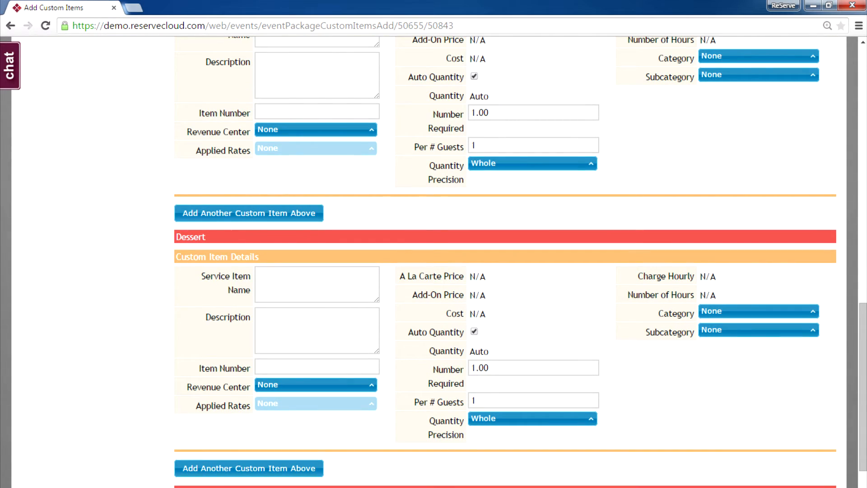
left_click(317, 284)
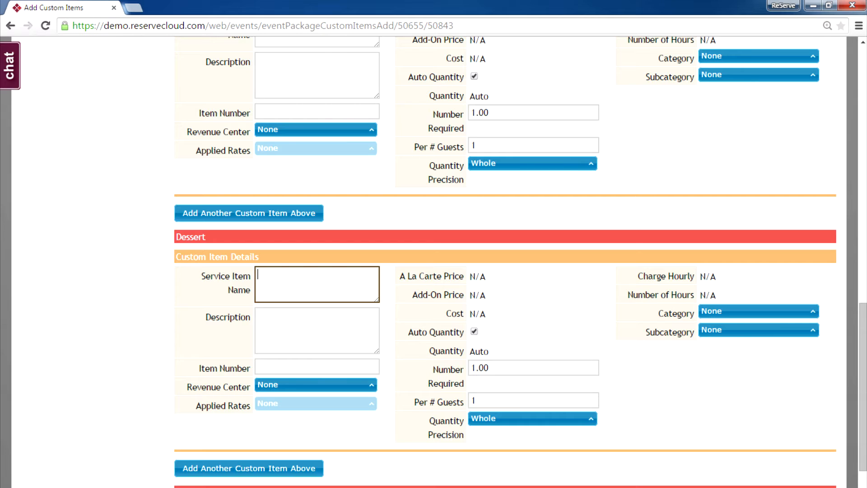
type("Custom Bday Cake")
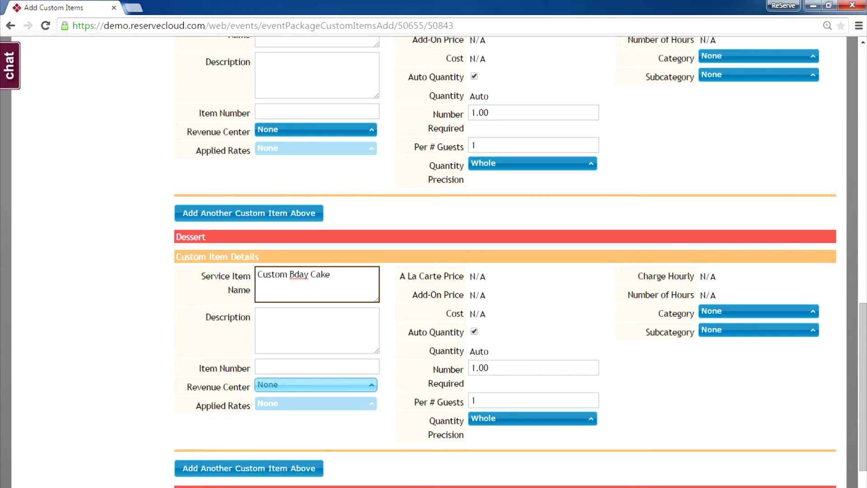
left_click(316, 385)
left_click(275, 420)
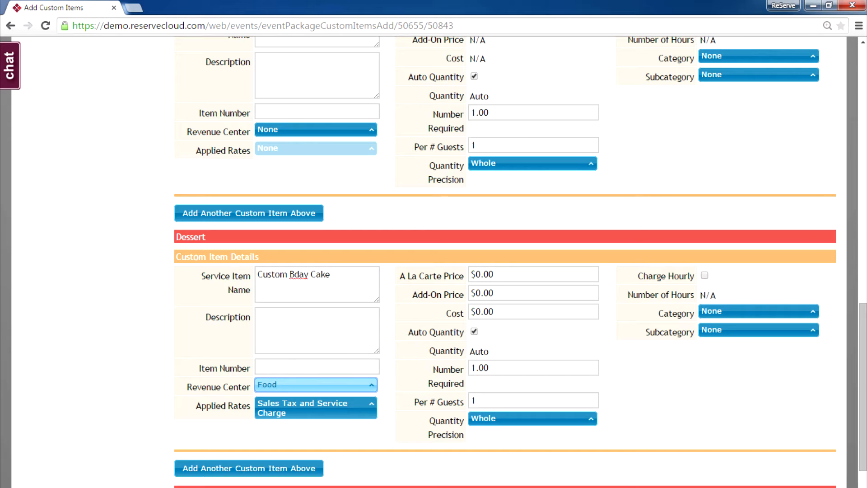
Set its add-on price to 125.00, disable Auto Quantity, and set quantity 1
left_click_drag(500, 293, 470, 294)
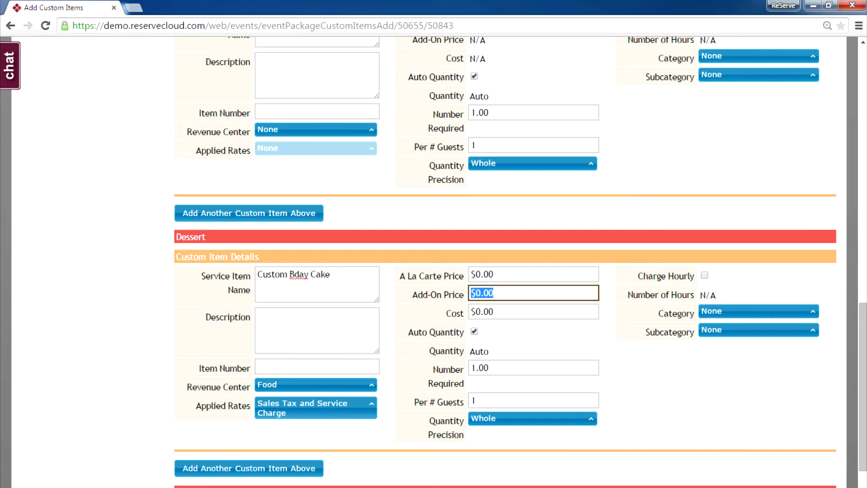
type("125.00")
left_click(474, 332)
left_click_drag(496, 349, 471, 350)
type("1")
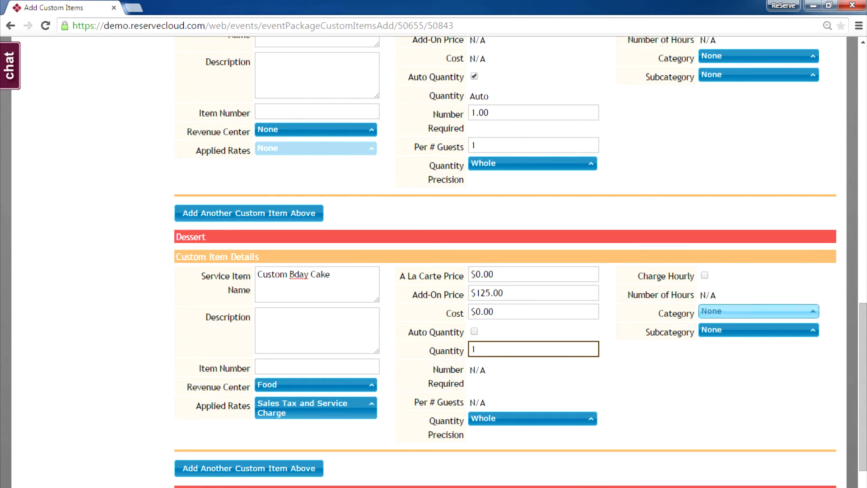
left_click_drag(863, 344, 864, 380)
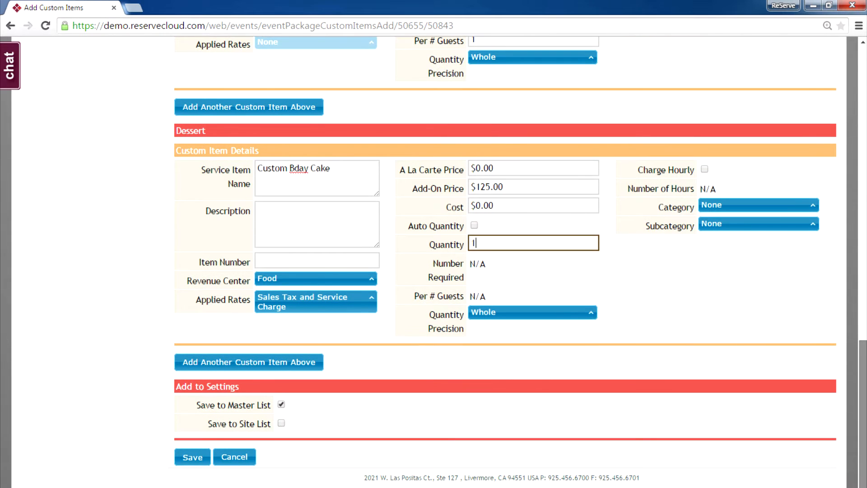
Save the Custom Bday Cake and check it appears in the Dessert list
left_click(192, 457)
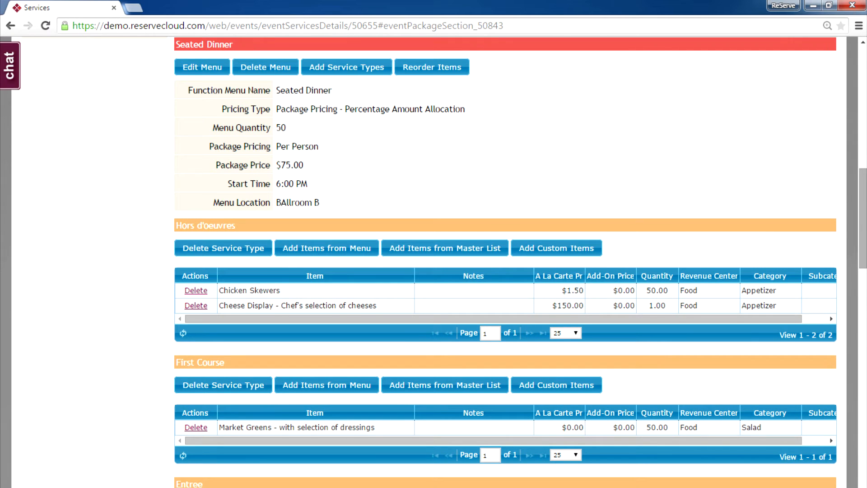
left_click_drag(863, 218, 863, 314)
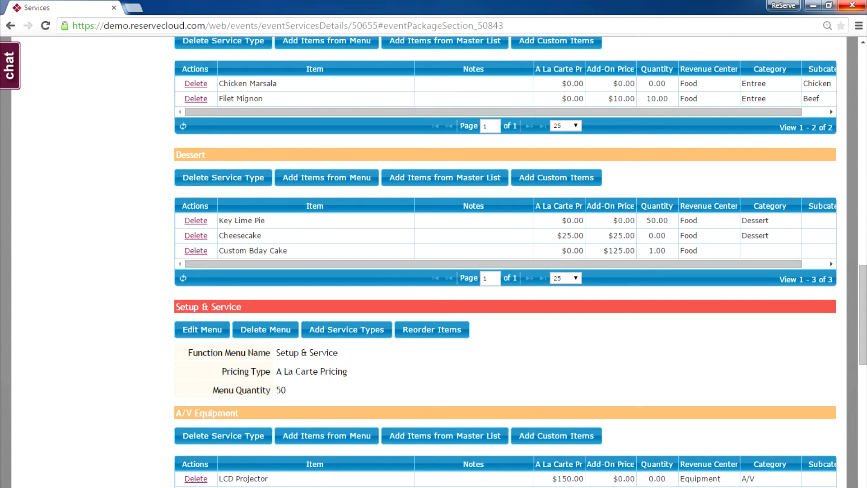
left_click_drag(863, 315, 863, 157)
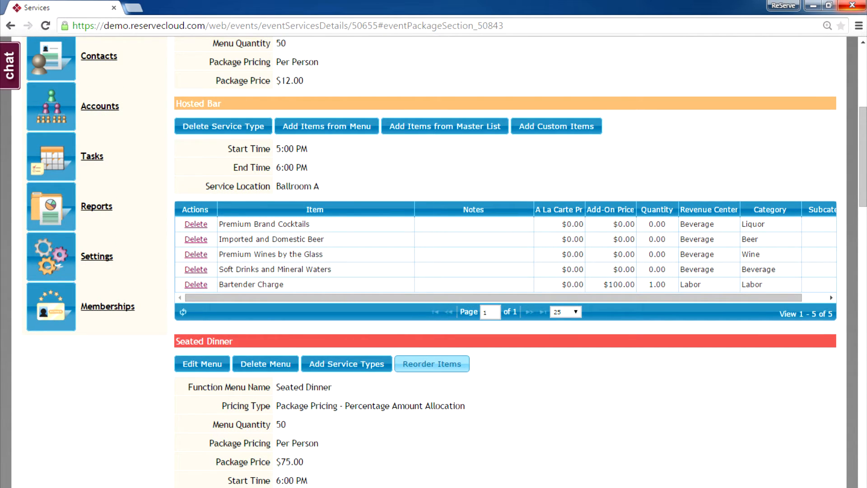
Reorder desserts to Custom Bday Cake, Cheesecake, Key Lime Pie, and save the order
left_click(432, 364)
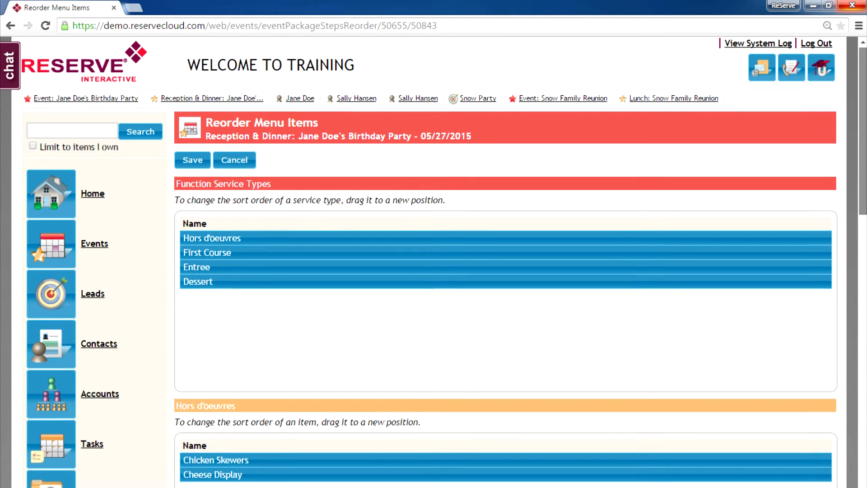
scroll(862, 127, "down", 10)
scroll(505, 262, "down", 9)
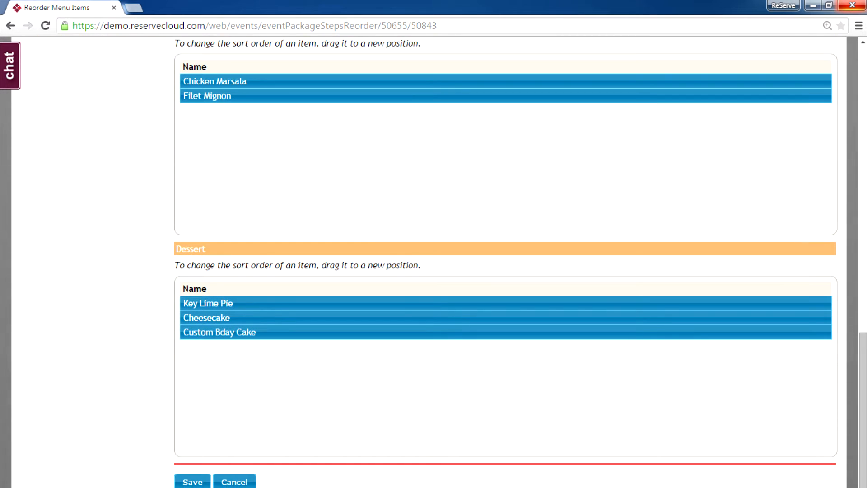
left_click_drag(220, 332, 219, 302)
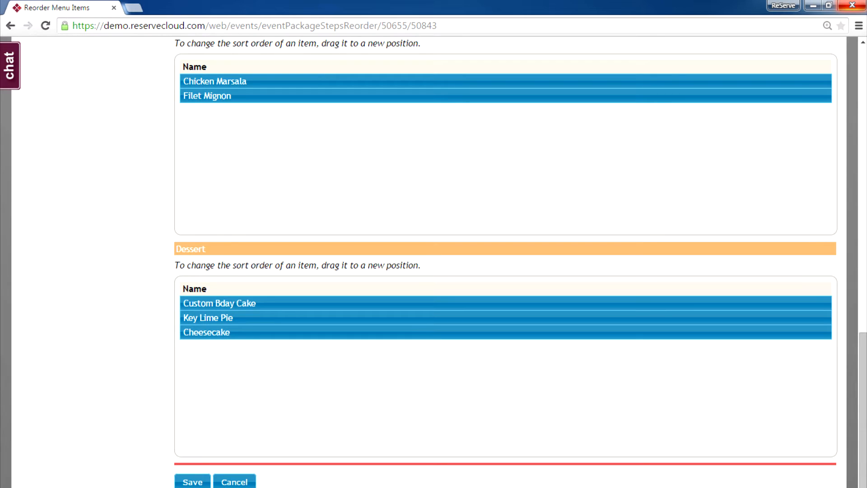
left_click_drag(216, 333, 220, 314)
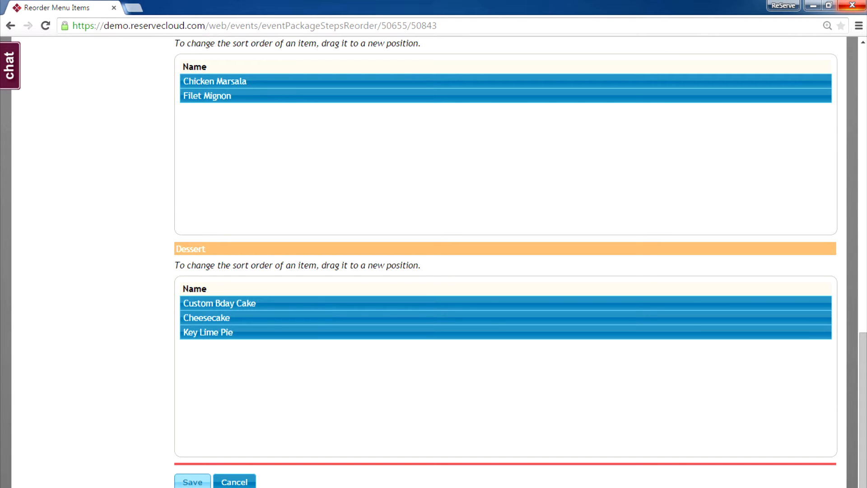
left_click(193, 481)
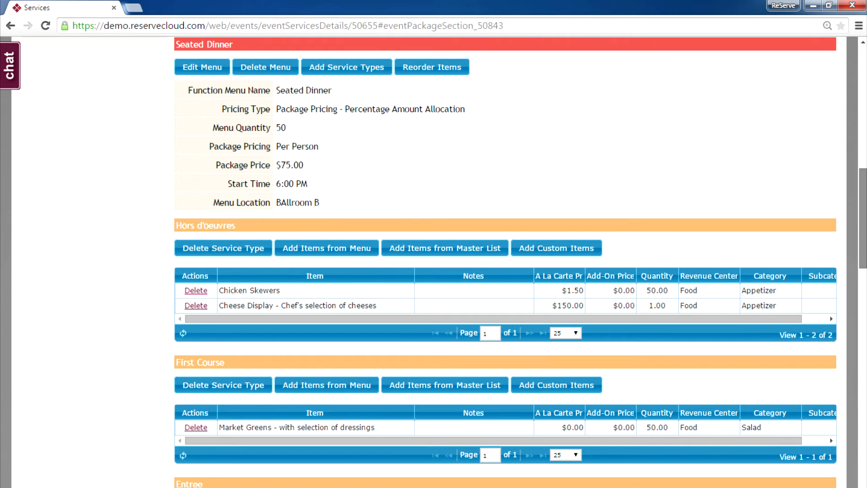
scroll(444, 262, "down", 8)
scroll(505, 262, "down", 5)
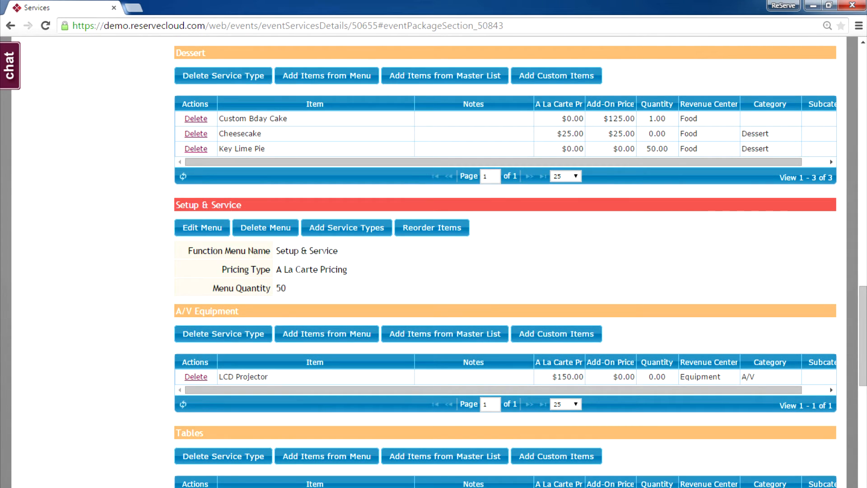
Set the LCD Projector quantity to 1 in the Setup & Service menu
left_click(202, 227)
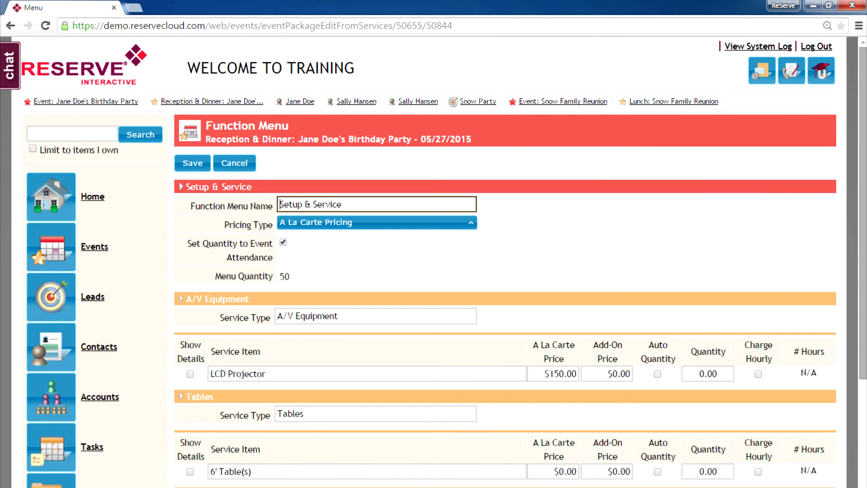
scroll(445, 262, "down", 2)
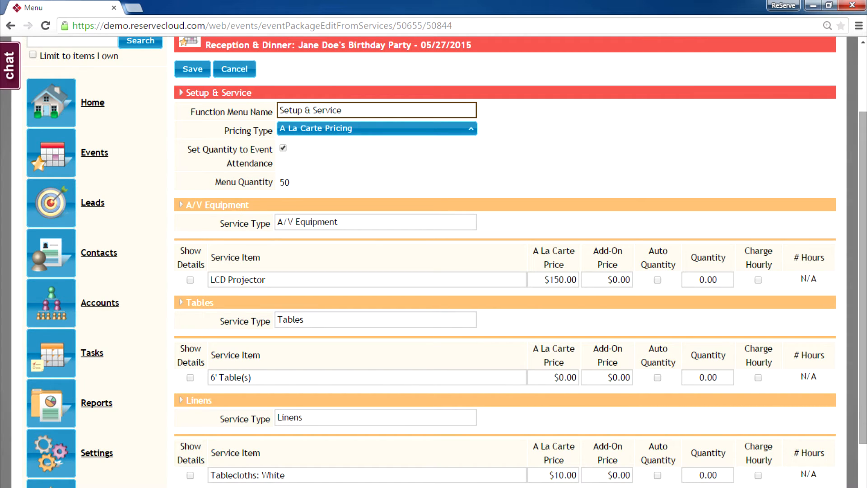
left_click_drag(718, 280, 697, 280)
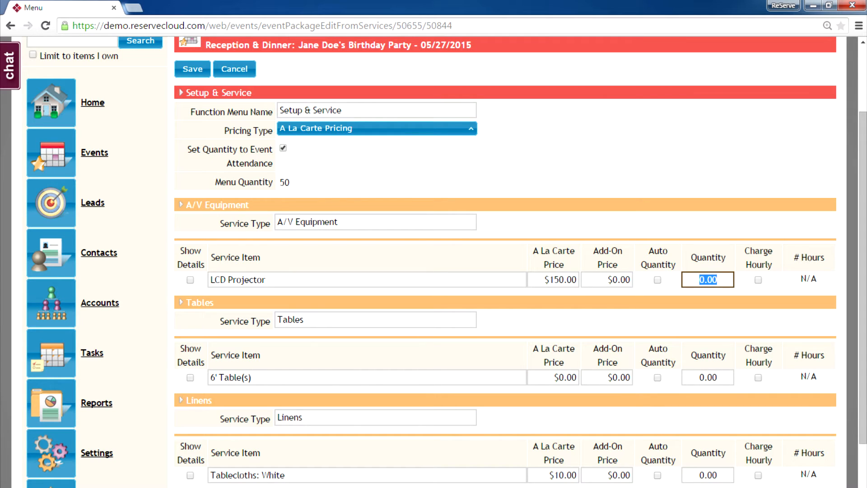
type("1")
key("Tab")
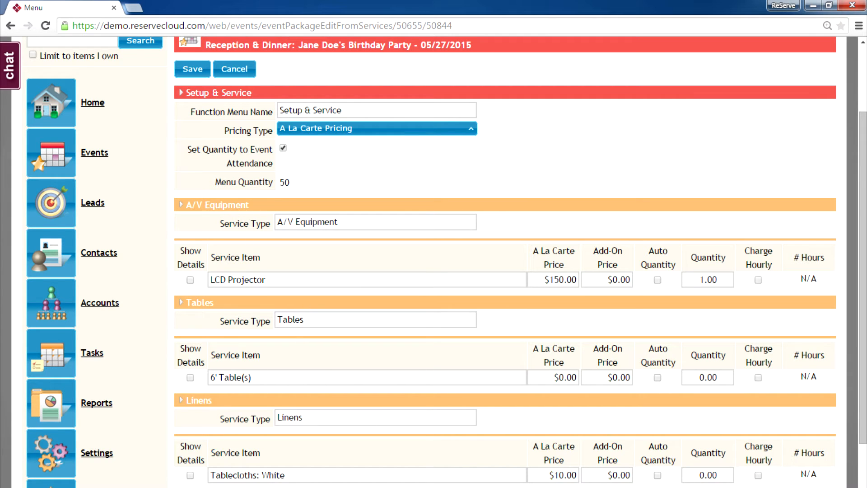
Add the LCD Projector note 'set up in back of room', then select the 6' Table(s) quantity
left_click(190, 279)
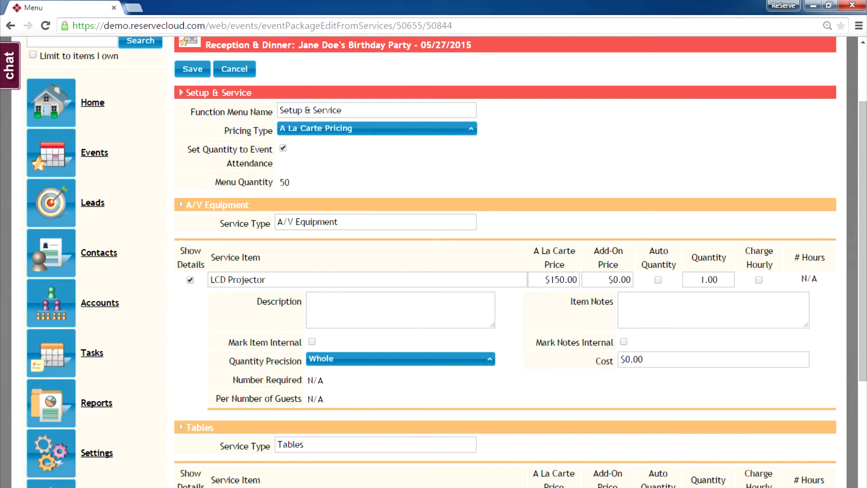
left_click(714, 310)
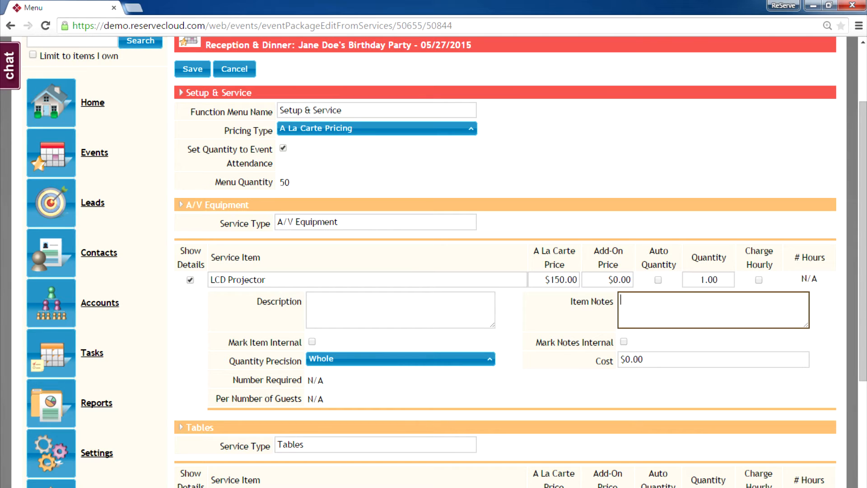
type("set up in back of room")
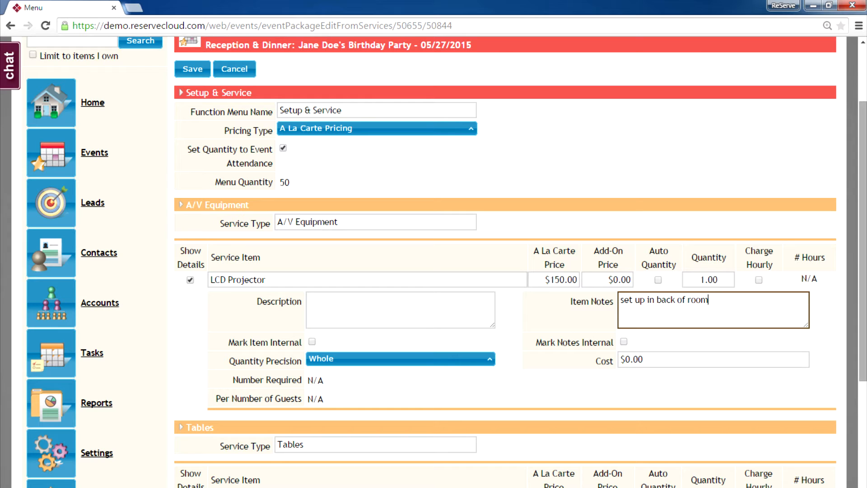
scroll(446, 262, "down", 3)
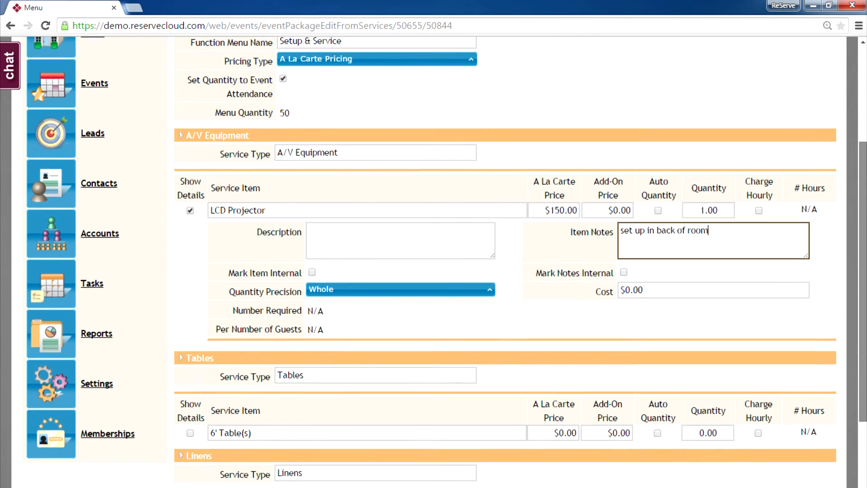
scroll(446, 262, "down", 3)
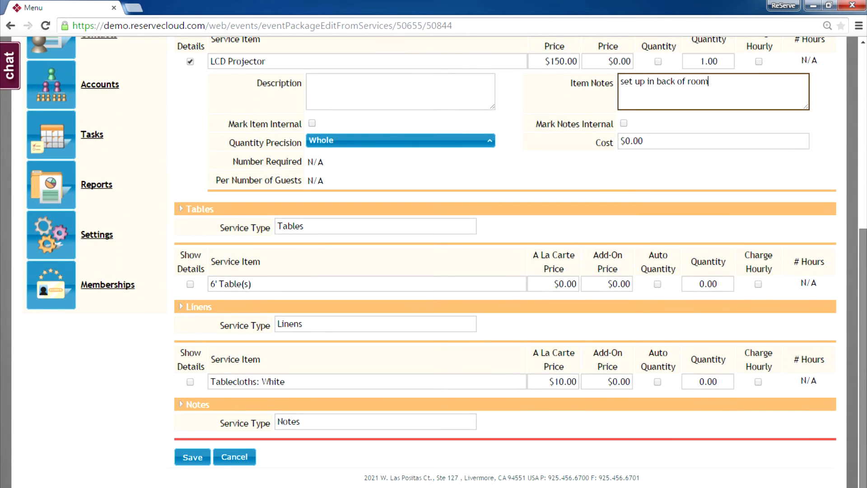
double_click(708, 285)
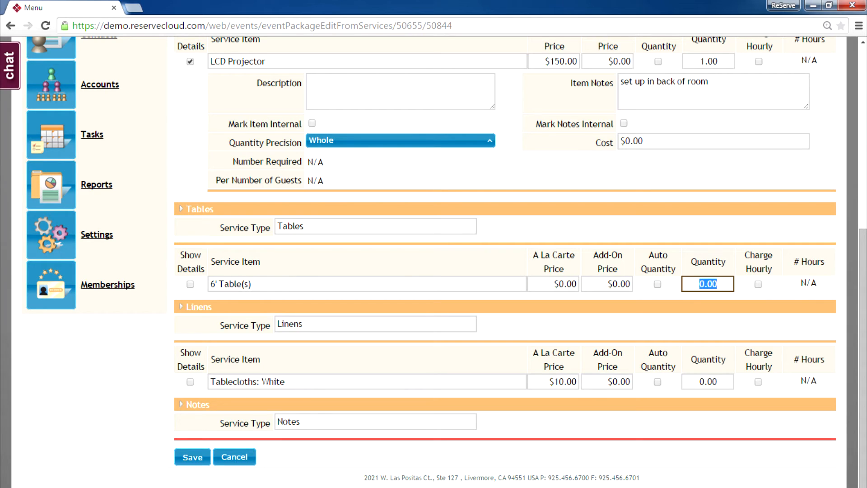
Set both the 6' Table(s) and White Tablecloths quantities to 6
type("6")
left_click_drag(719, 381, 698, 381)
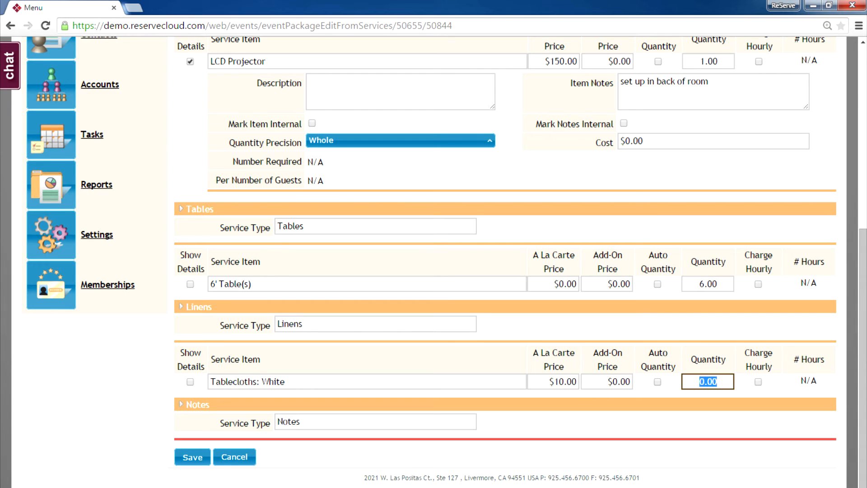
type("6")
Describe the tablecloths as 'use the satin ones' and save the service items
left_click(190, 382)
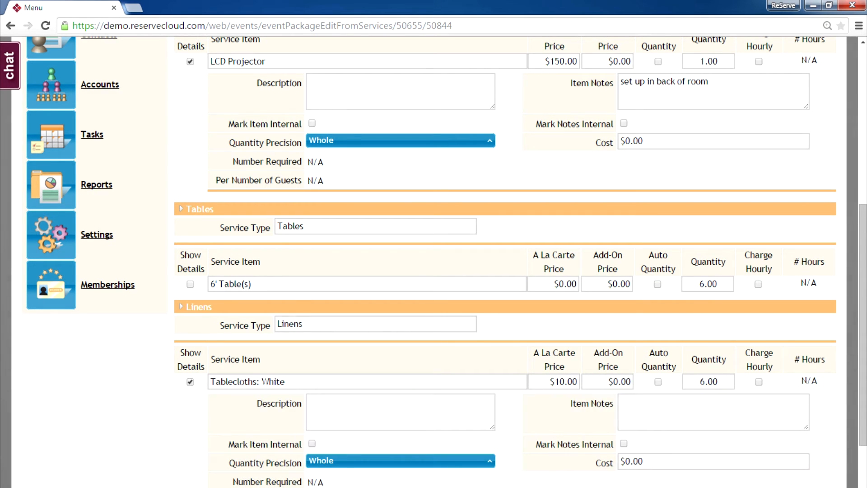
left_click(401, 412)
type("us")
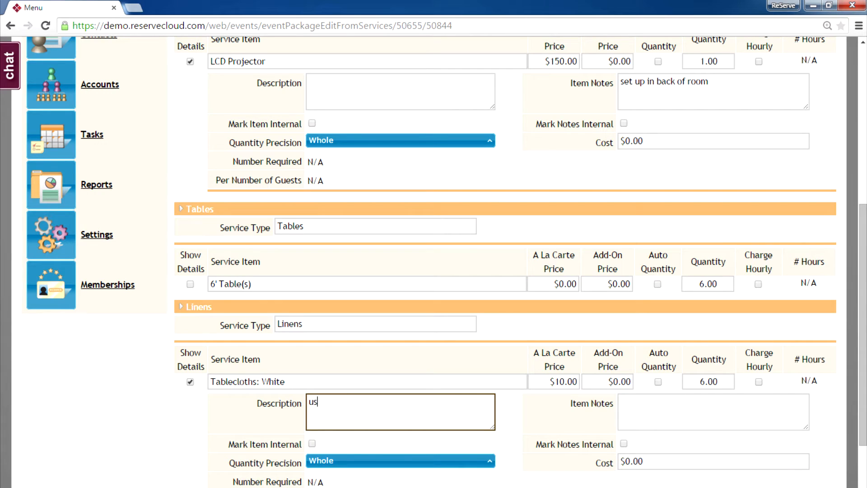
type("e the satin ones")
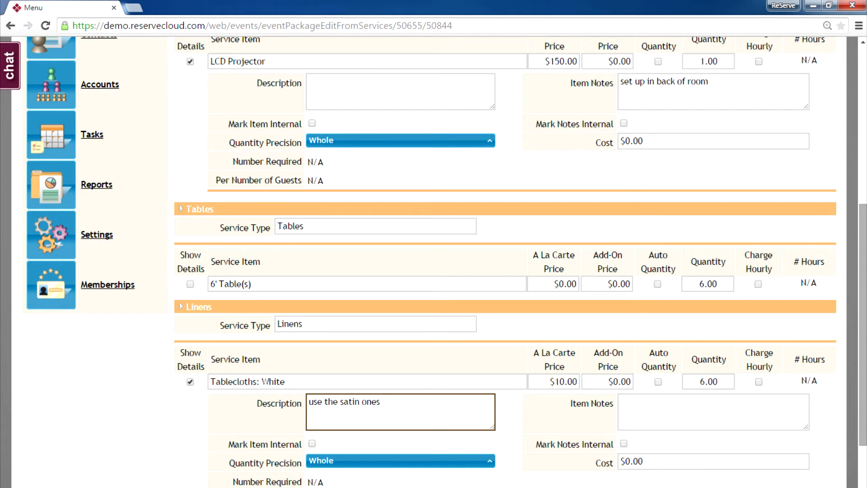
scroll(446, 262, "down", 3)
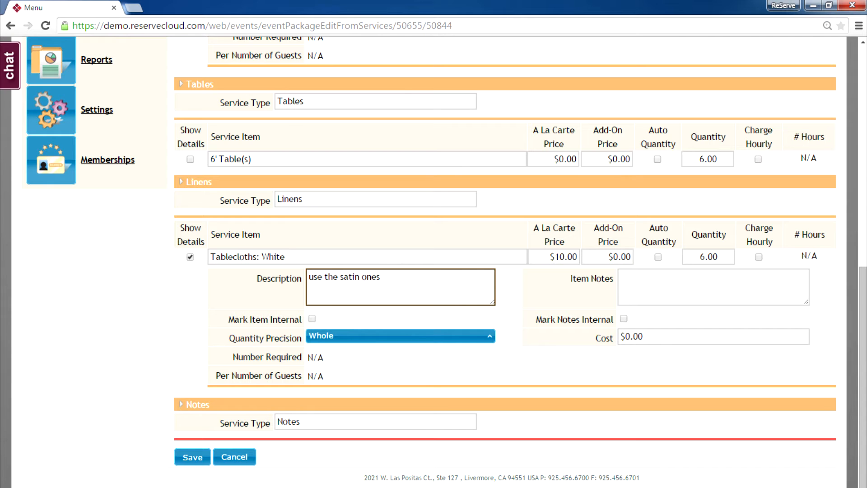
scroll(446, 259, "up", 1)
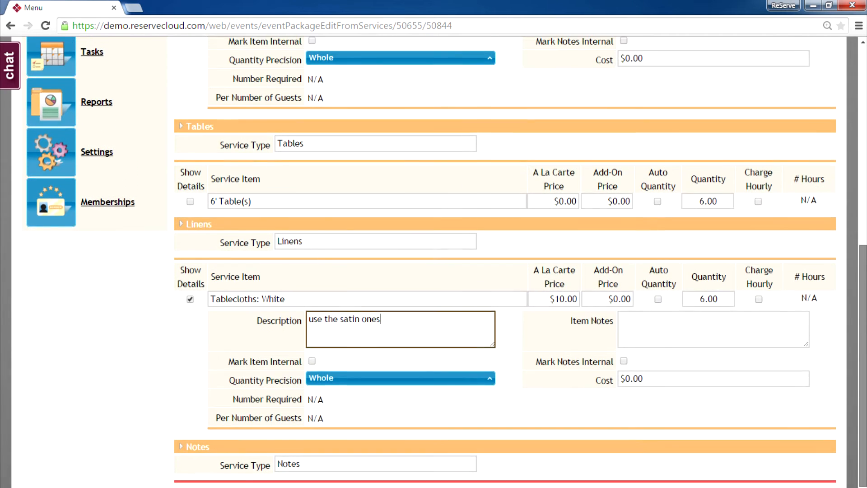
scroll(446, 259, "up", 1)
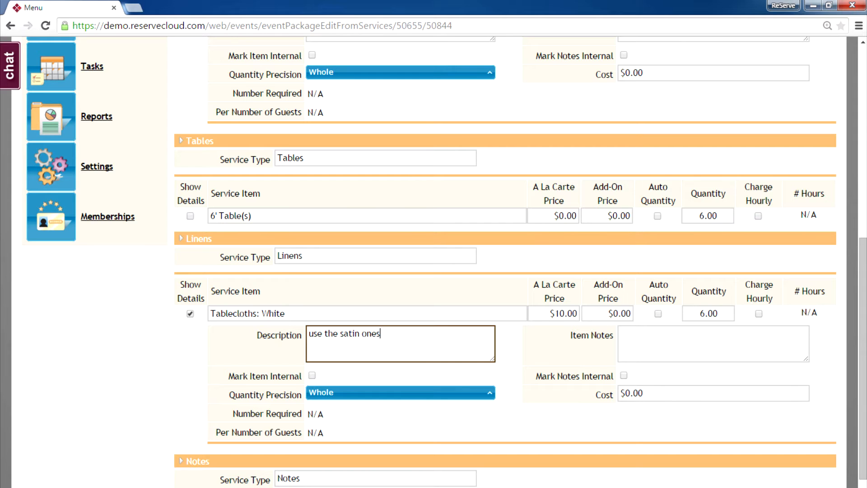
left_click_drag(864, 357, 864, 385)
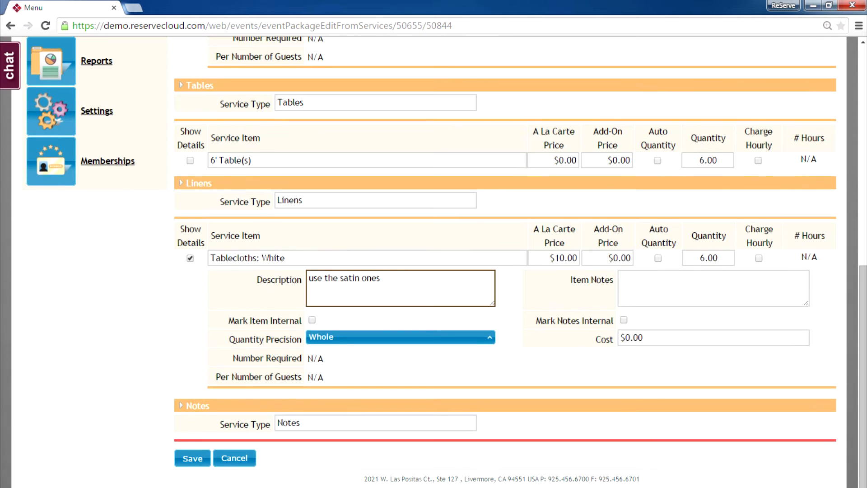
left_click(193, 458)
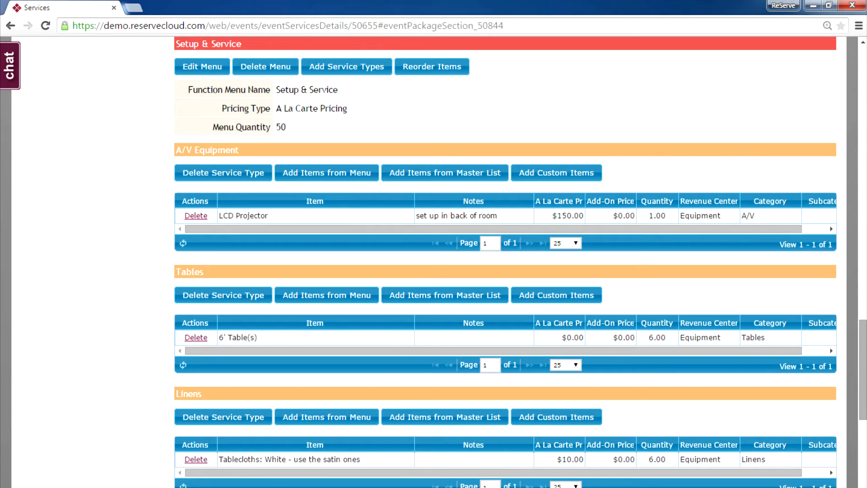
Review the saved service items, then scroll the event details down to Communication History
scroll(506, 262, "up", 20)
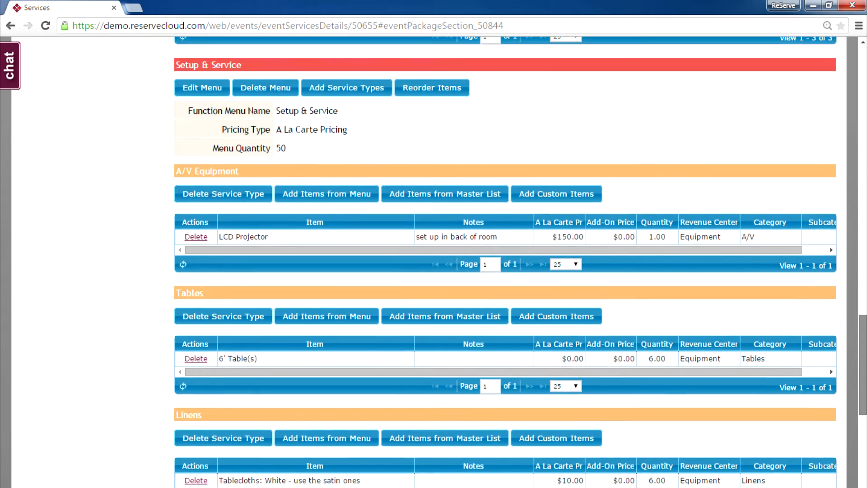
scroll(505, 262, "up", 12)
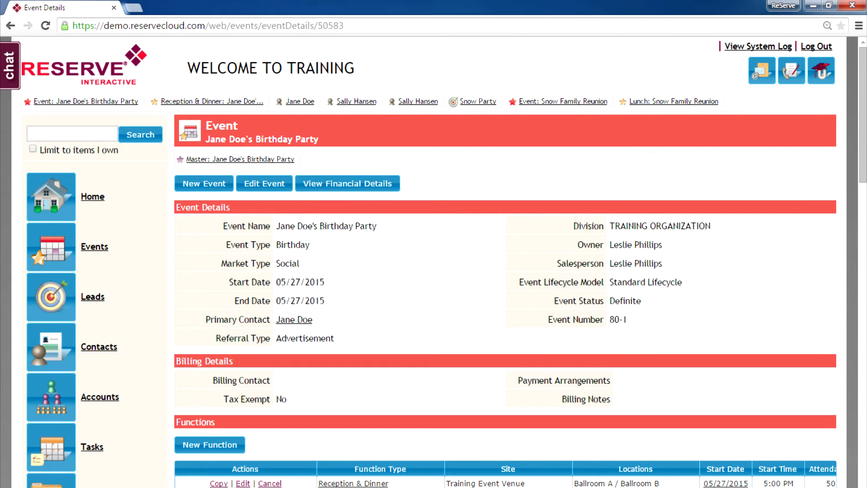
scroll(505, 262, "down", 13)
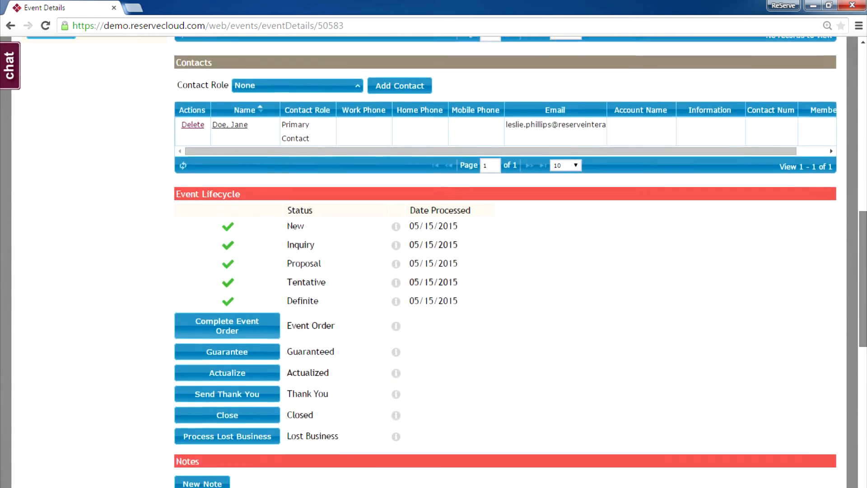
scroll(338, 308, "down", 10)
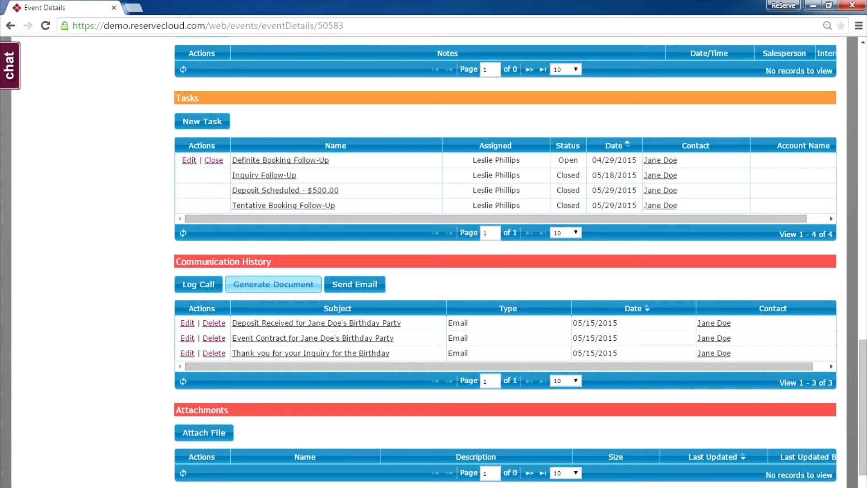
Generate an Event Order PDF from the Event Order (Customer) template
left_click(274, 285)
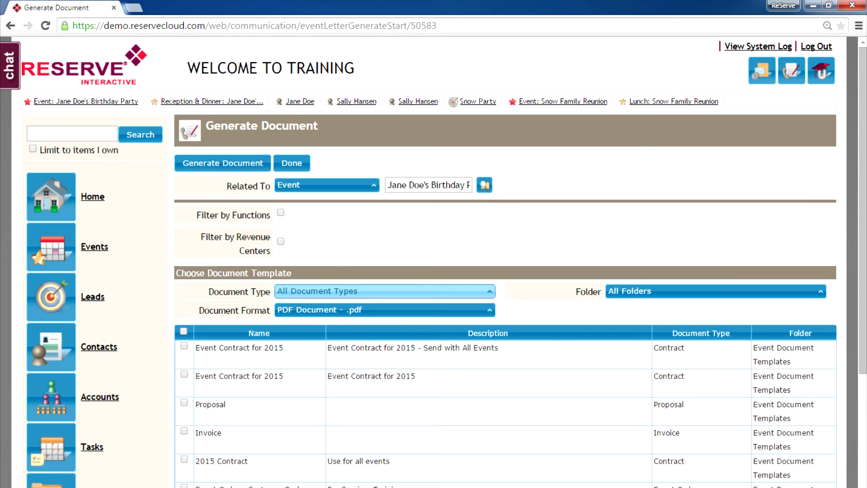
scroll(506, 271, "down", 3)
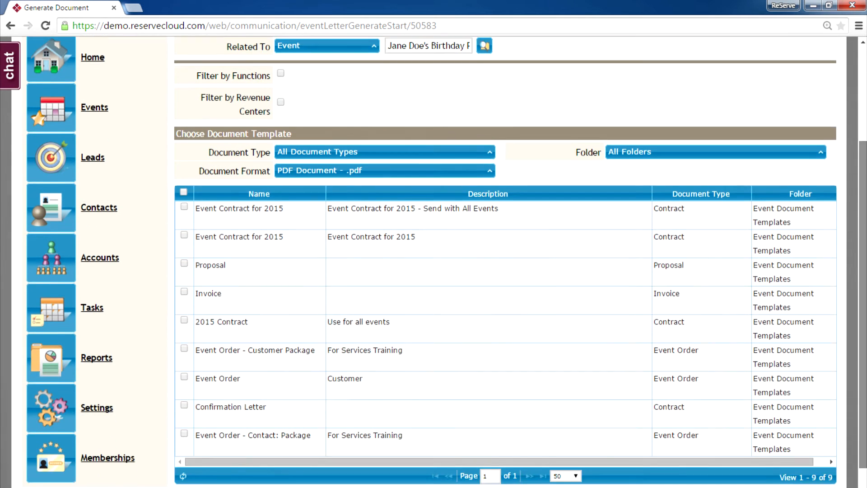
scroll(506, 271, "down", 2)
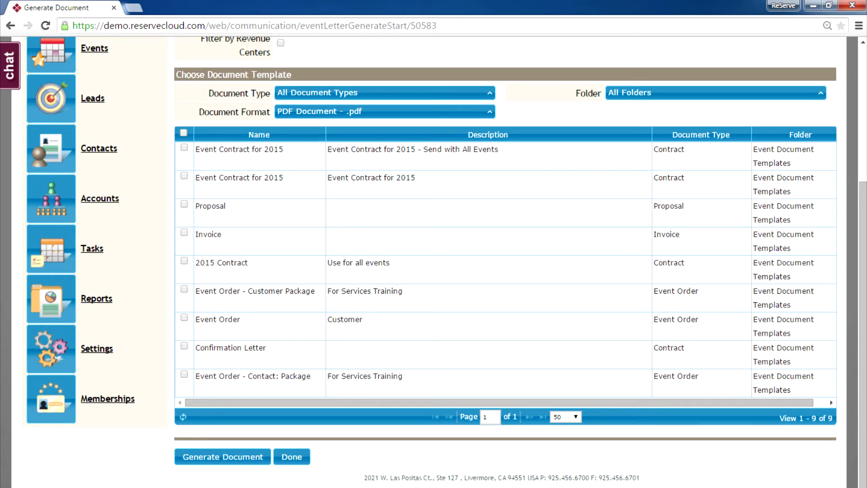
left_click(184, 317)
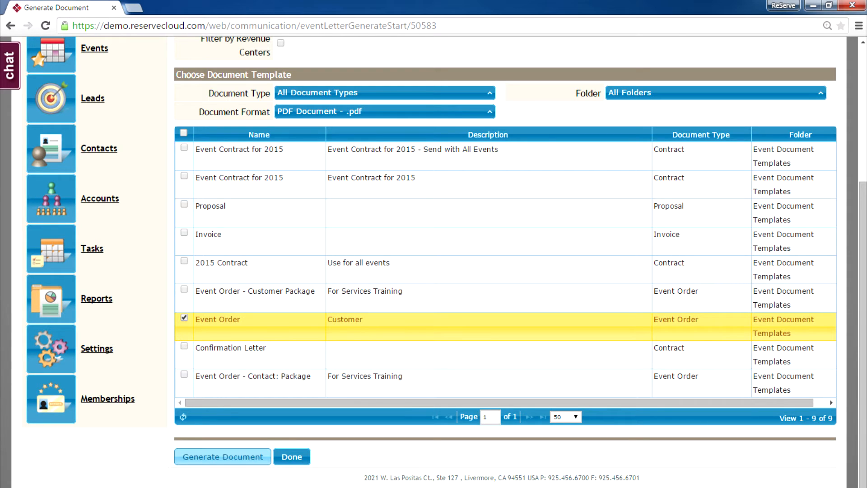
left_click(224, 457)
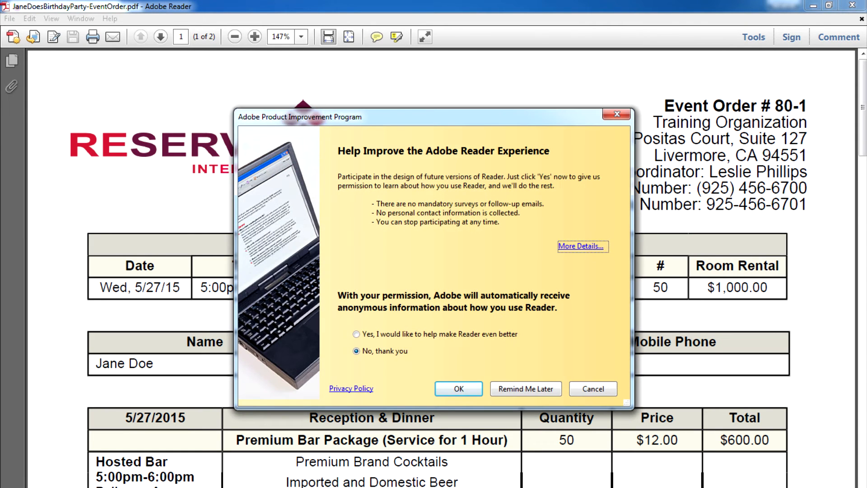
Dismiss the Adobe improvement prompt and review the Event Order PDF down to Estimated Charges
left_click(617, 115)
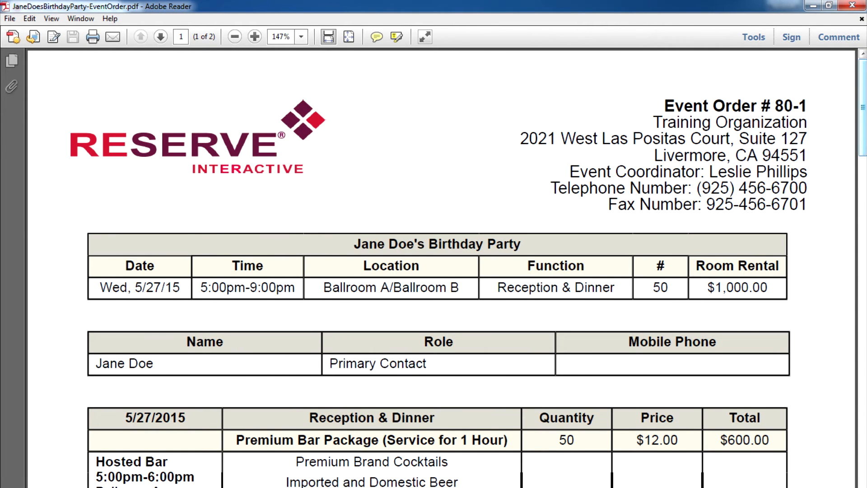
scroll(434, 272, "down", 3)
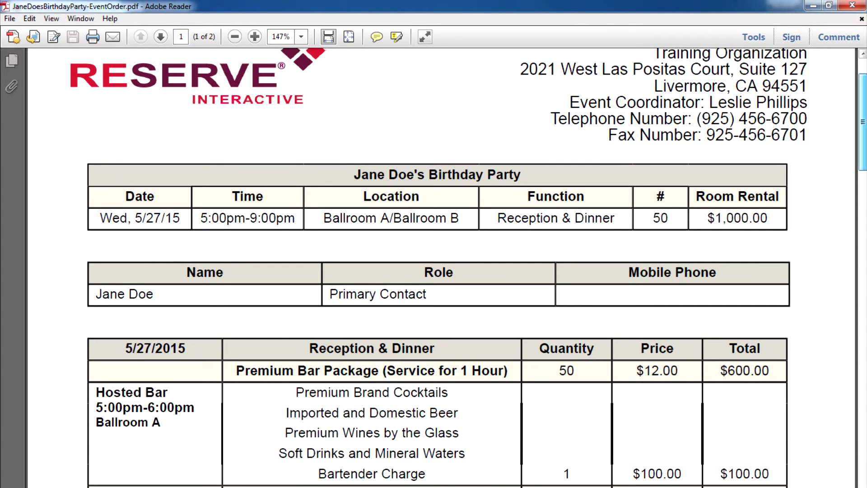
scroll(863, 122, "down", 3)
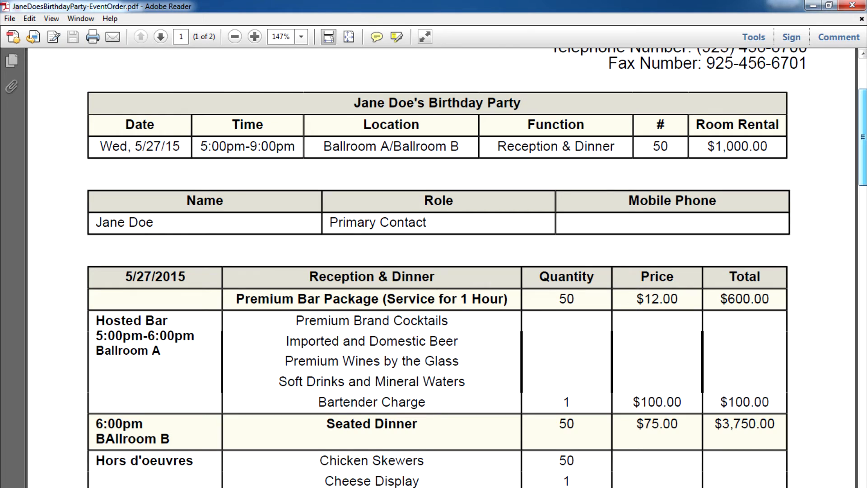
scroll(862, 135, "down", 6)
scroll(863, 167, "down", 1)
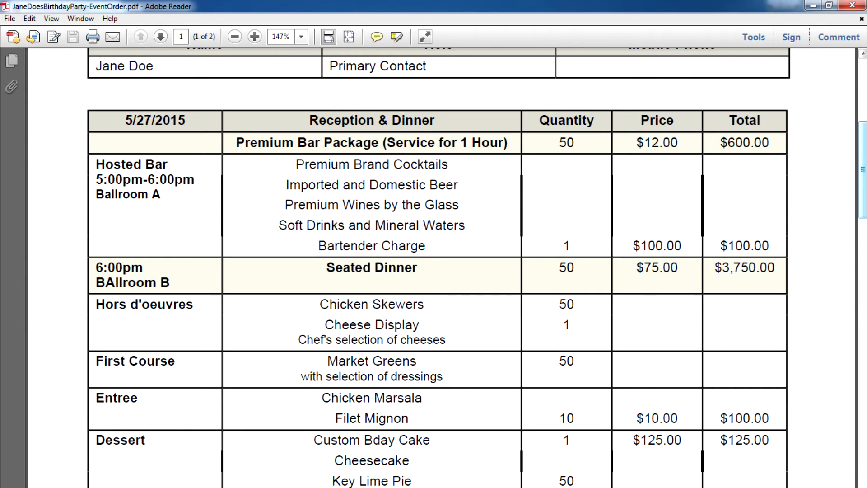
scroll(451, 266, "down", 5)
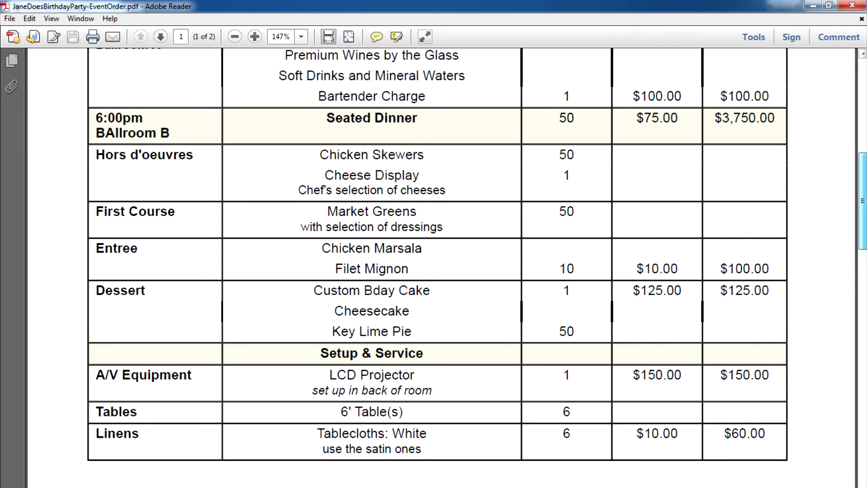
left_click_drag(863, 201, 863, 226)
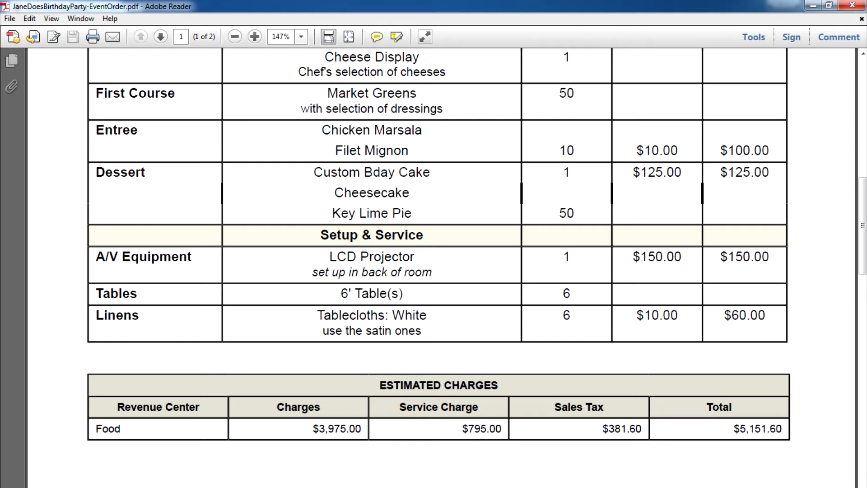
left_click_drag(863, 225, 863, 106)
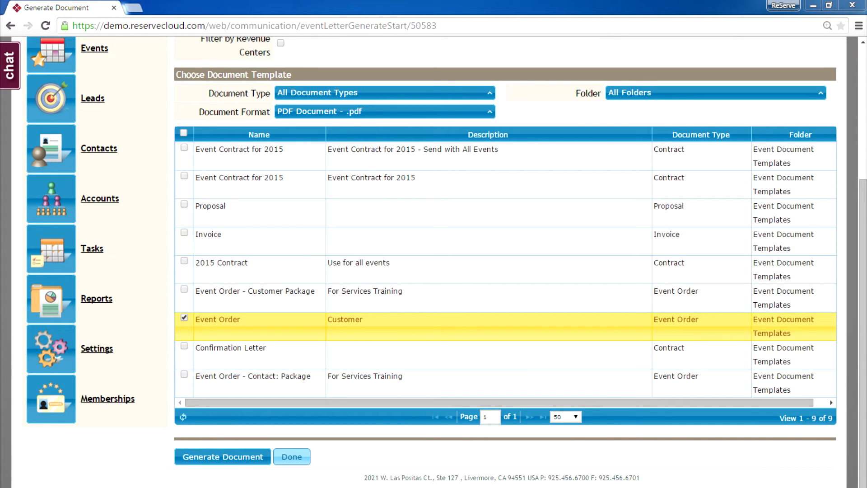
Return to the event details and choose Complete Event Order under Event Lifecycle
left_click(292, 456)
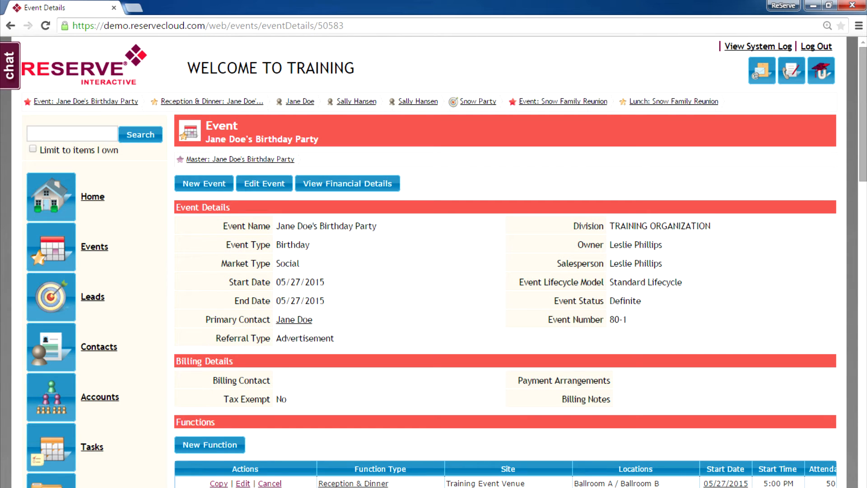
scroll(505, 262, "down", 5)
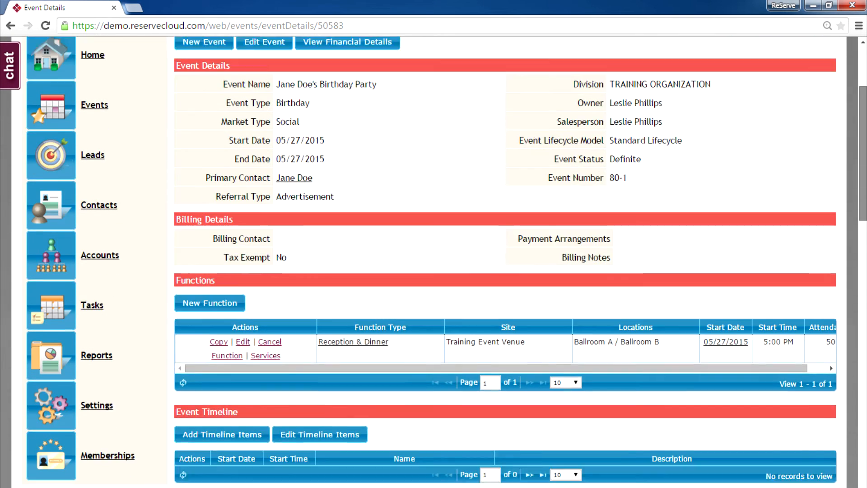
scroll(505, 262, "down", 8)
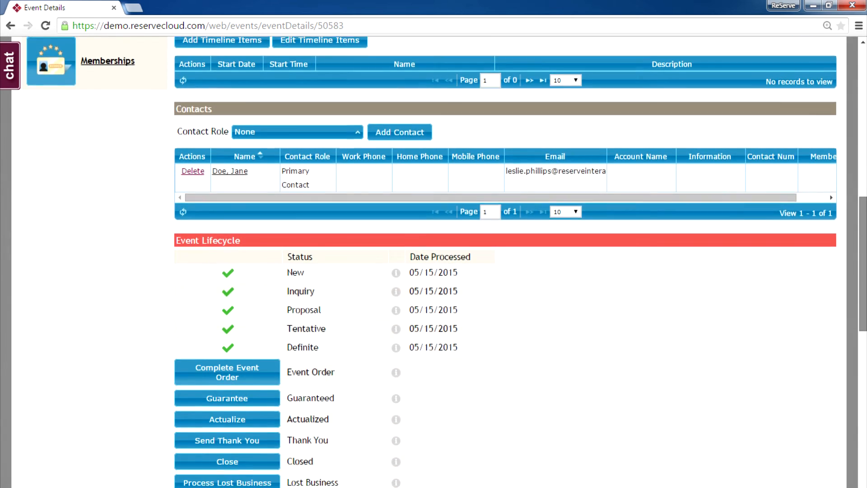
scroll(505, 262, "down", 1)
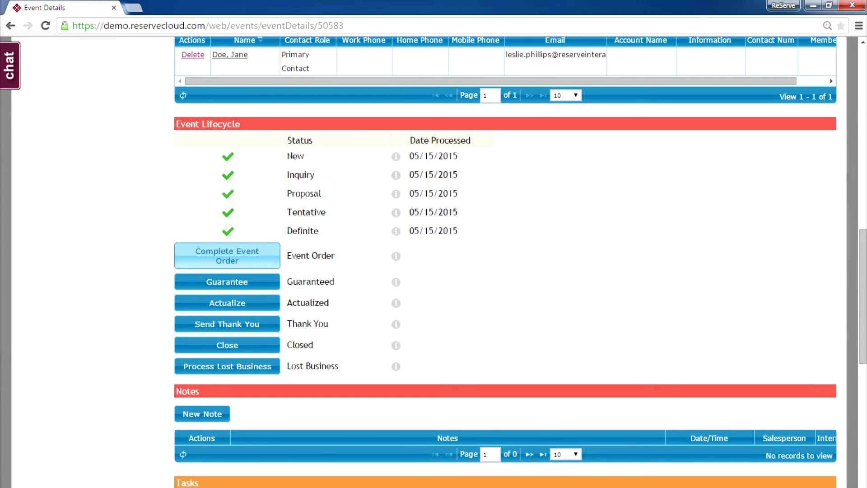
left_click(228, 256)
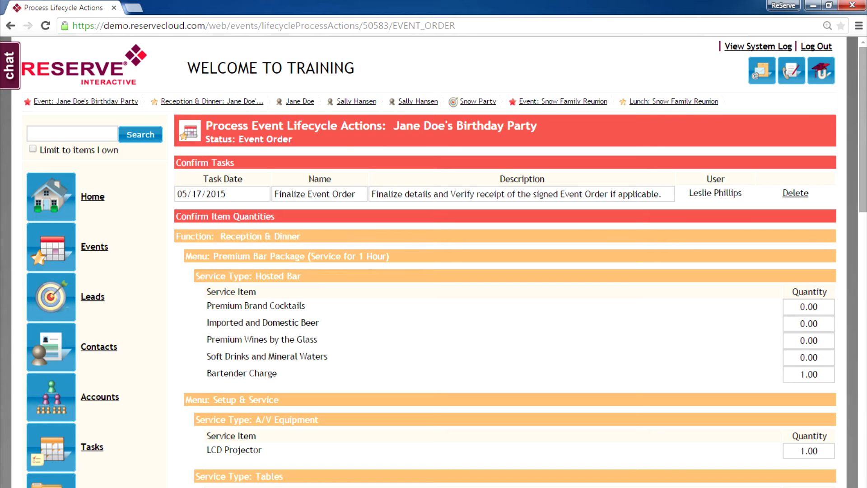
Confirm item quantities with Cheese Display set to 2 and Cheesecake set to 1
scroll(506, 262, "down", 3)
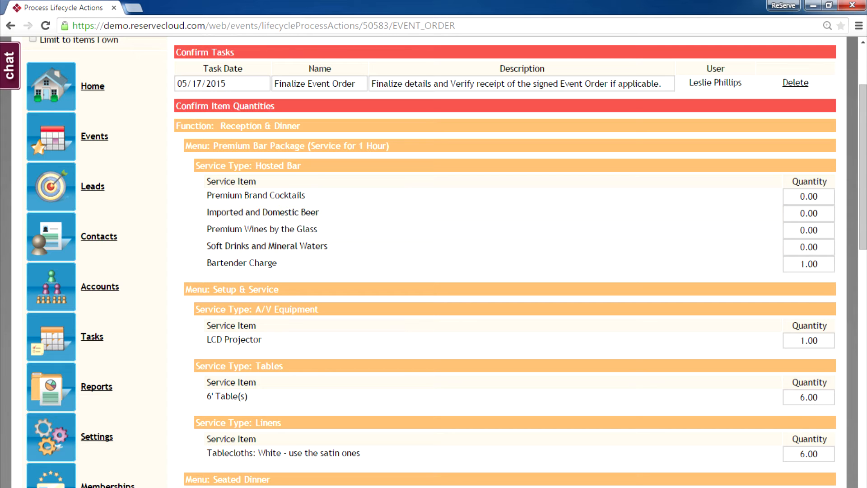
scroll(511, 262, "down", 3)
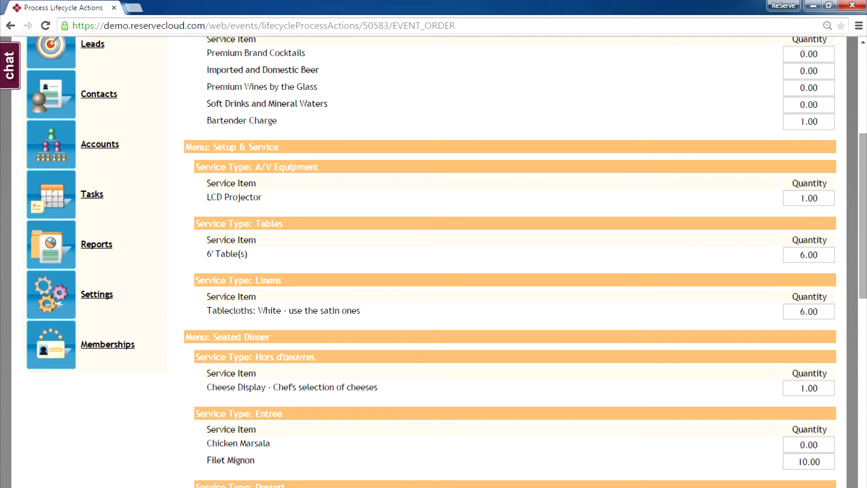
scroll(511, 262, "down", 3)
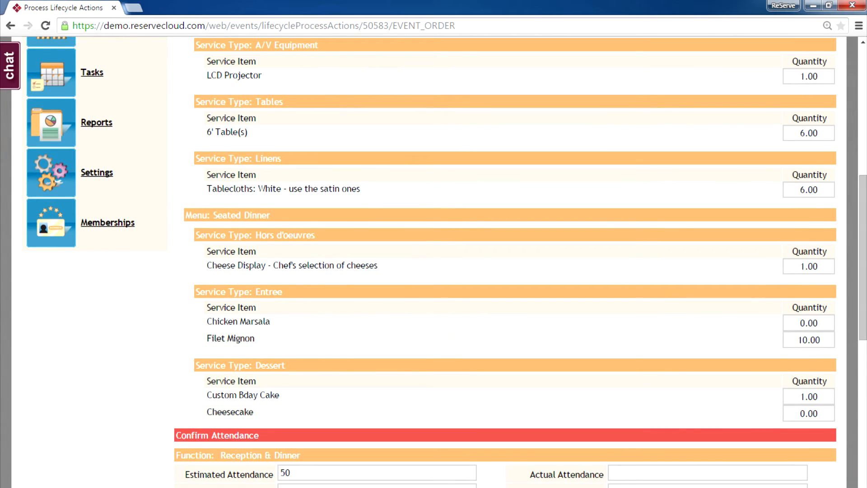
left_click_drag(799, 267, 820, 266)
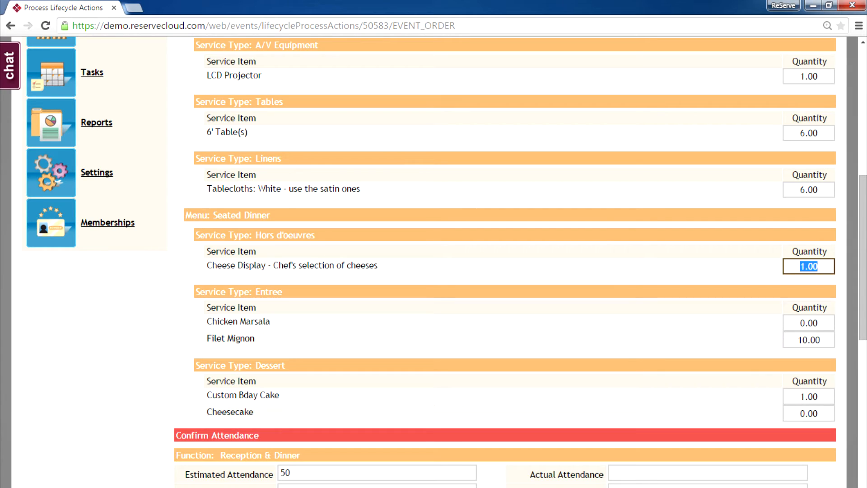
type("2")
left_click(800, 323)
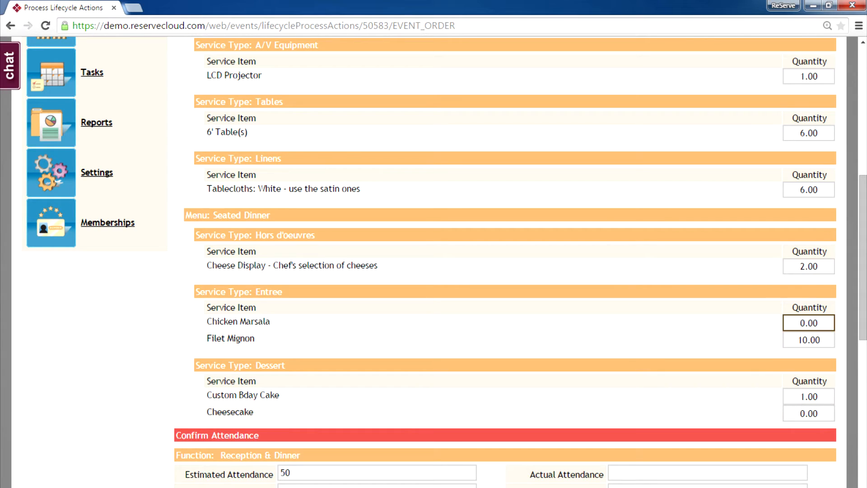
scroll(434, 262, "down", 2)
left_click(820, 274)
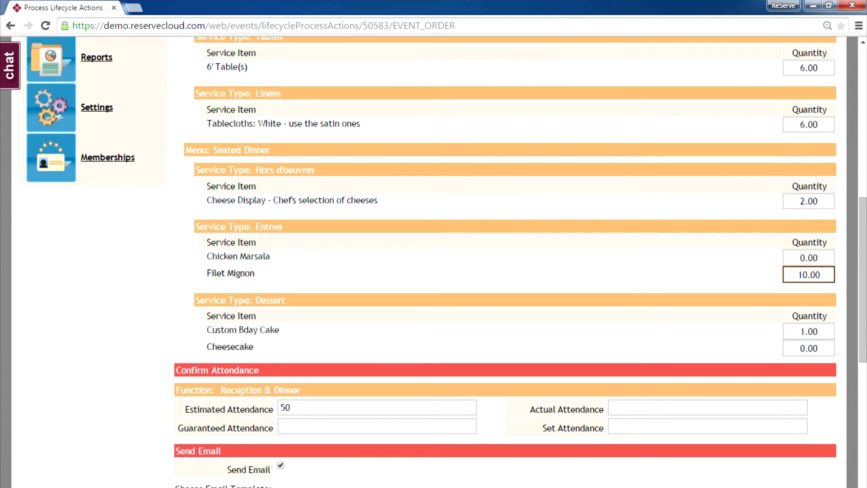
key("Tab")
key("Tab")
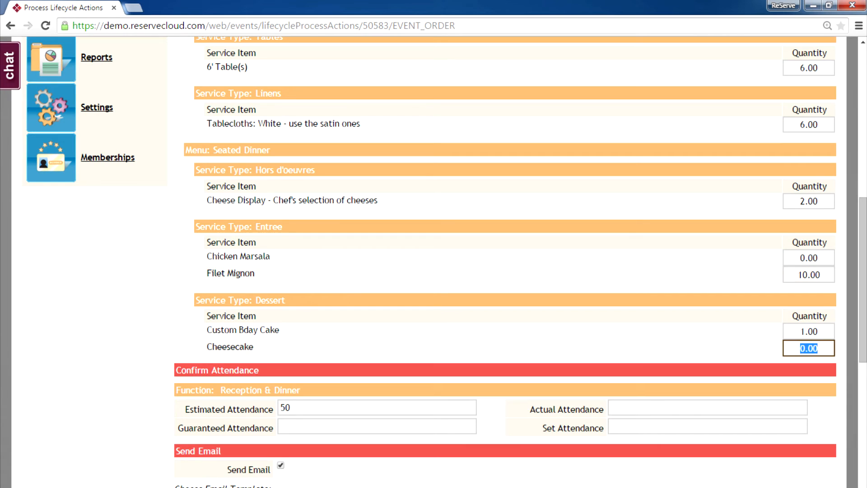
type("1")
scroll(434, 262, "down", 4)
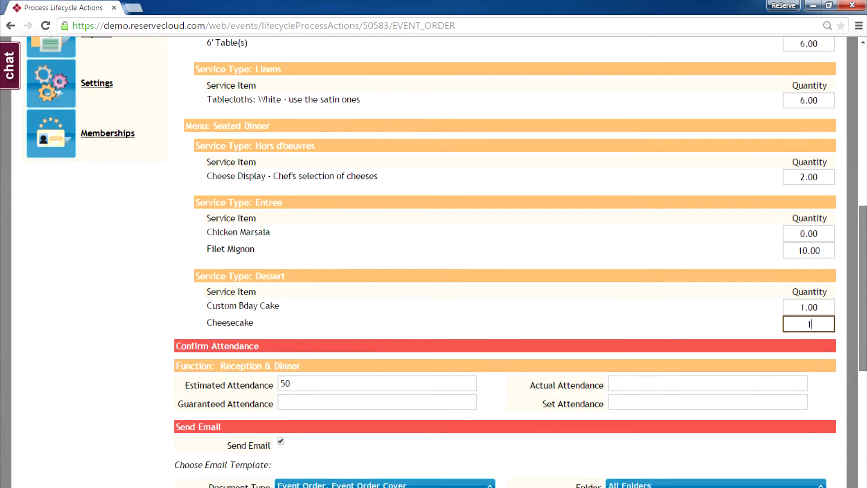
scroll(434, 262, "down", 4)
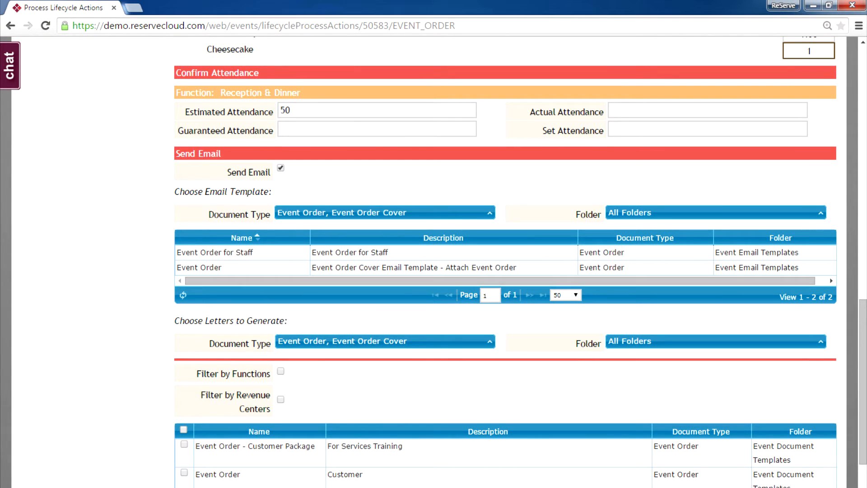
Complete the event order with the Event Order email template and letter, and send the email
left_click(414, 268)
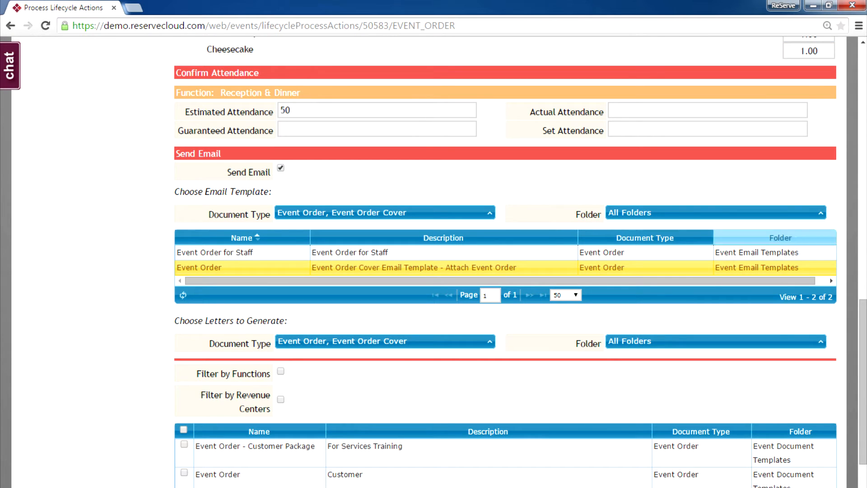
scroll(507, 262, "down", 3)
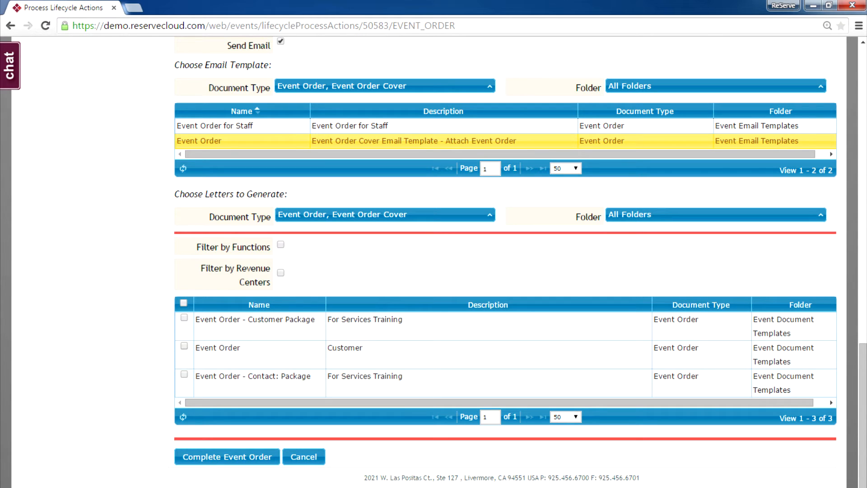
left_click(184, 346)
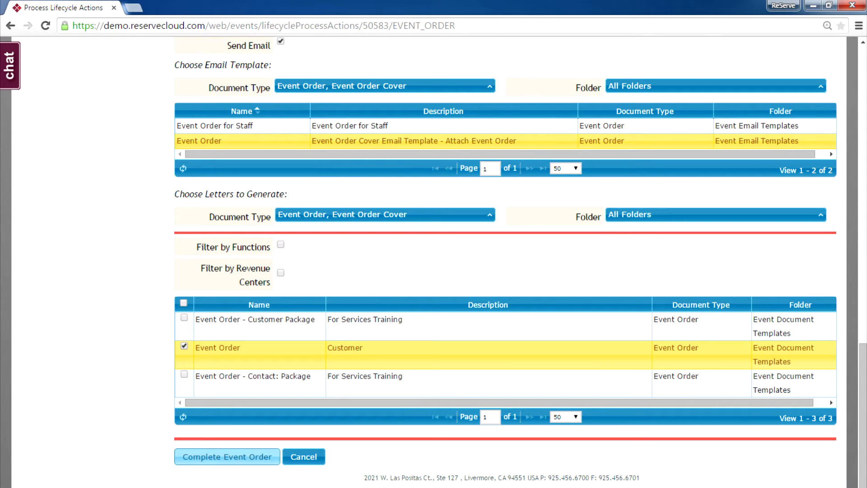
left_click(227, 457)
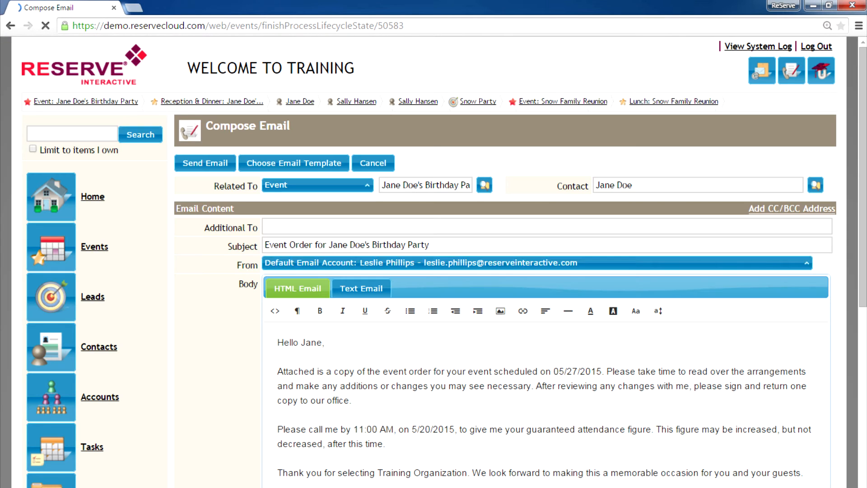
left_click_drag(863, 177, 863, 375)
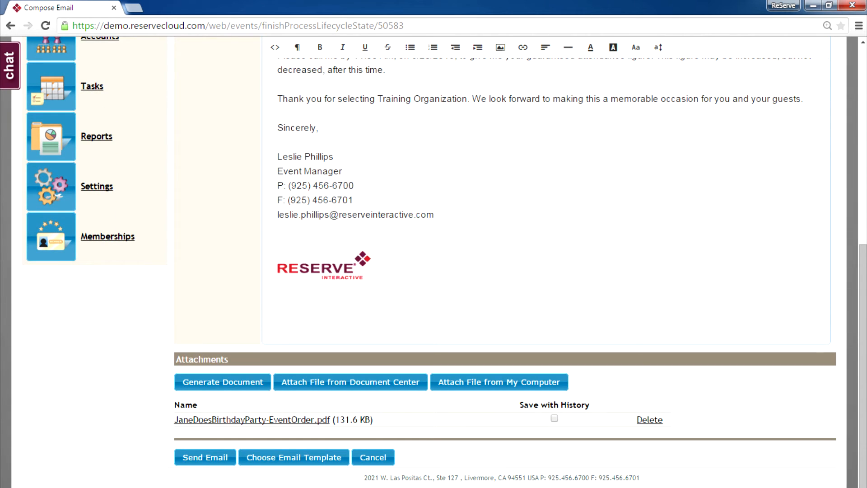
left_click(205, 457)
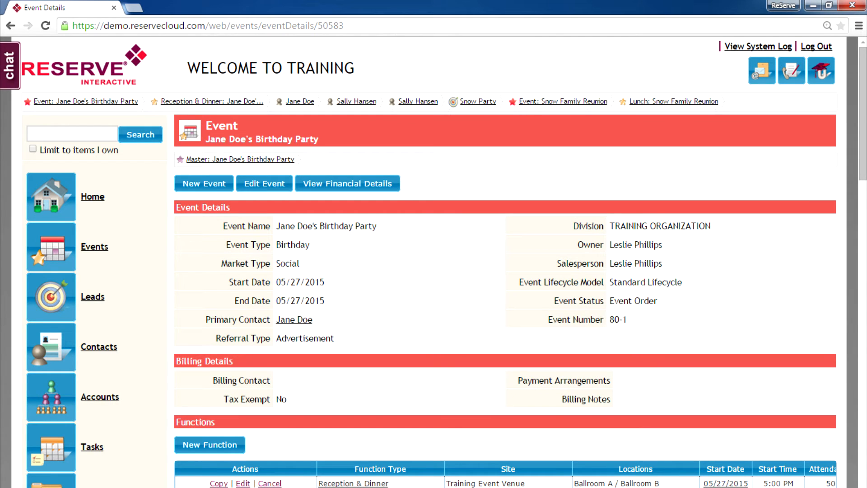
Check the Event Lifecycle, then go to the May 2015 Events calendar
scroll(444, 262, "down", 10)
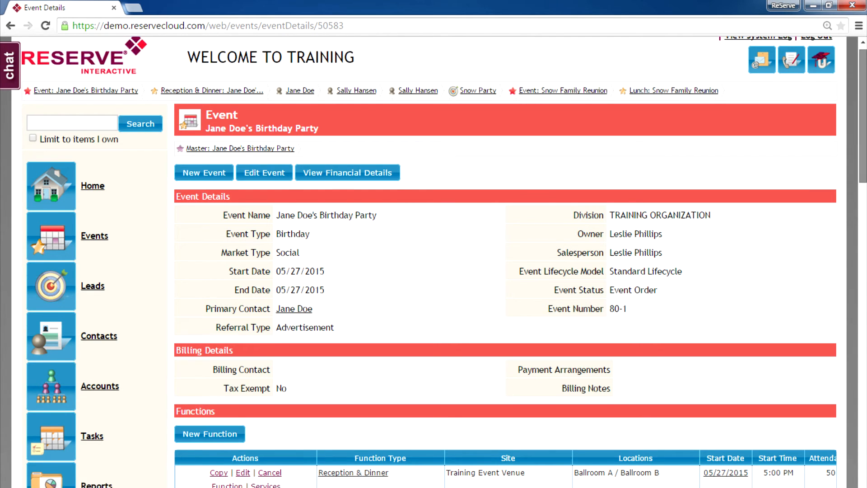
scroll(444, 262, "down", 2)
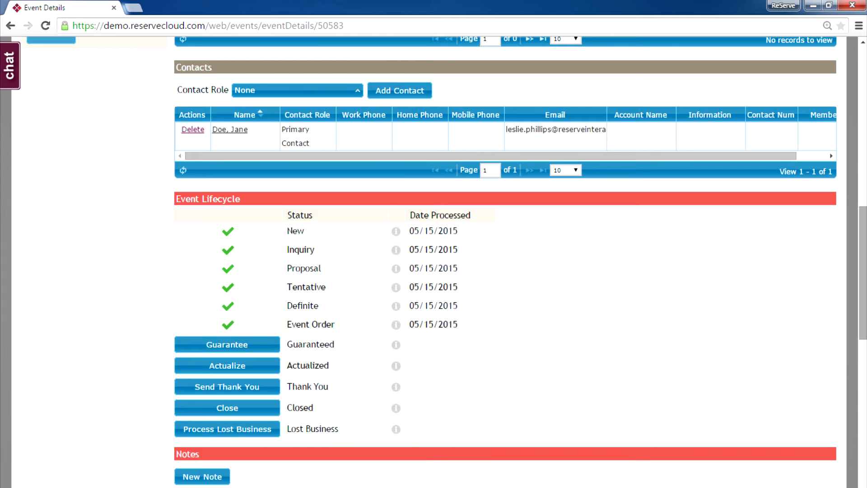
scroll(506, 262, "up", 10)
scroll(506, 262, "up", 3)
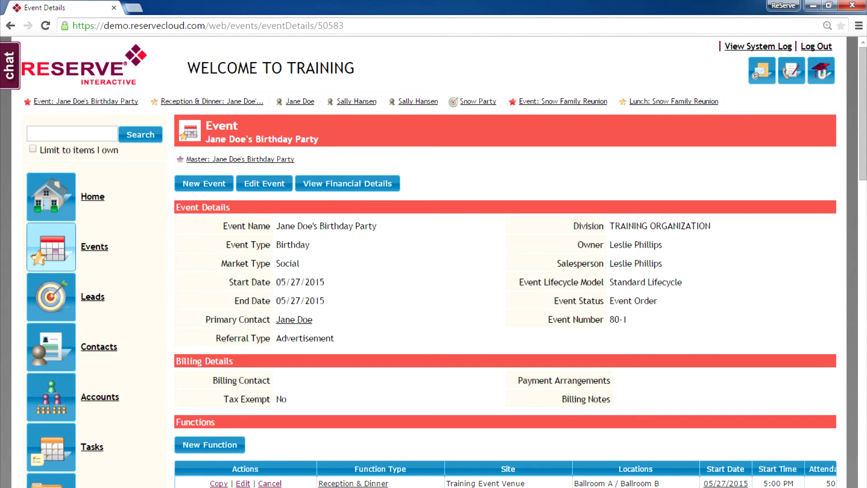
left_click(51, 247)
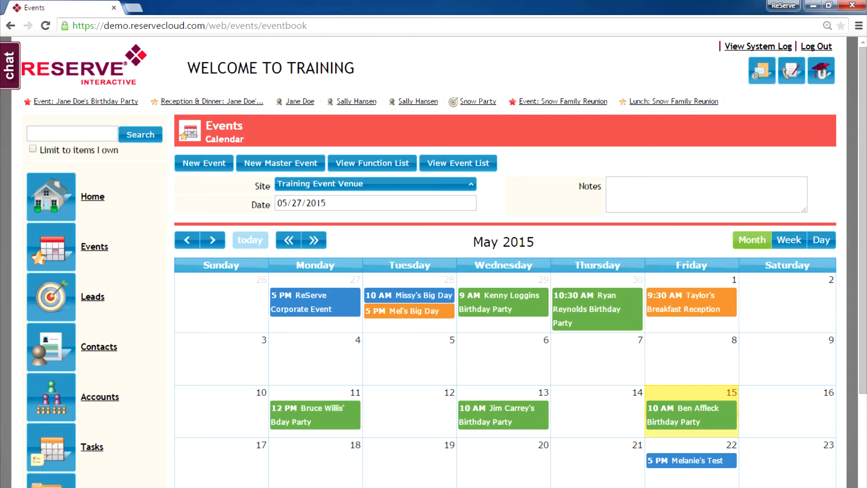
Start a new event on May 29, 2015 from the calendar
scroll(505, 316, "down", 5)
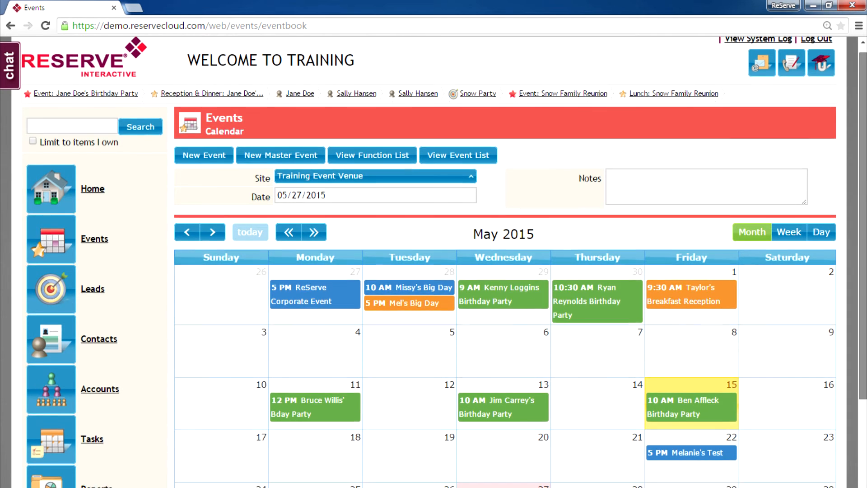
scroll(505, 317, "down", 2)
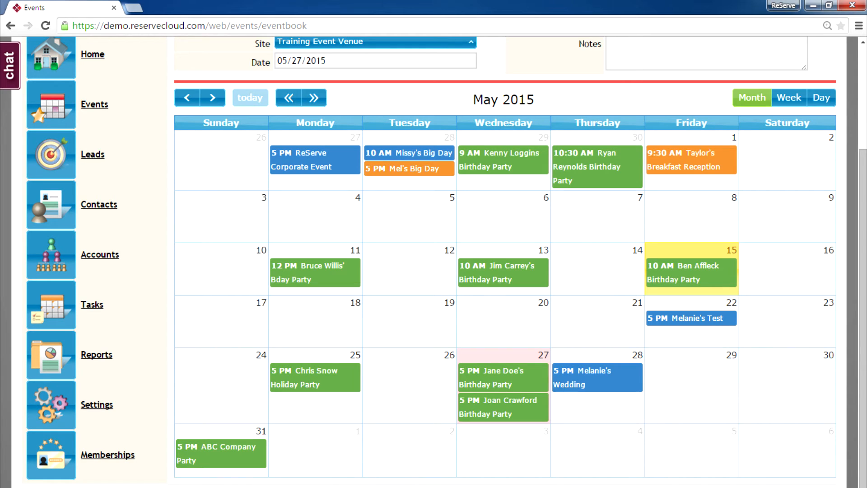
double_click(692, 391)
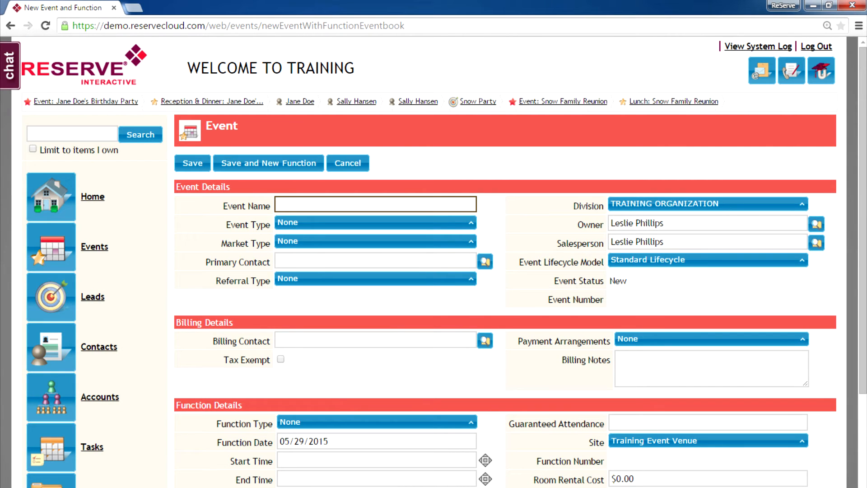
Name the event Jack's Party, with Birthday event type and Social market type
type("Jack's Party")
left_click(375, 222)
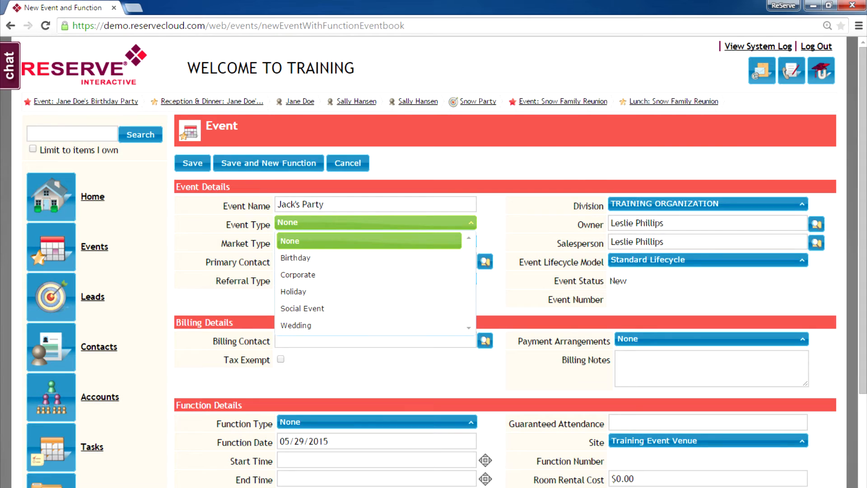
left_click(298, 258)
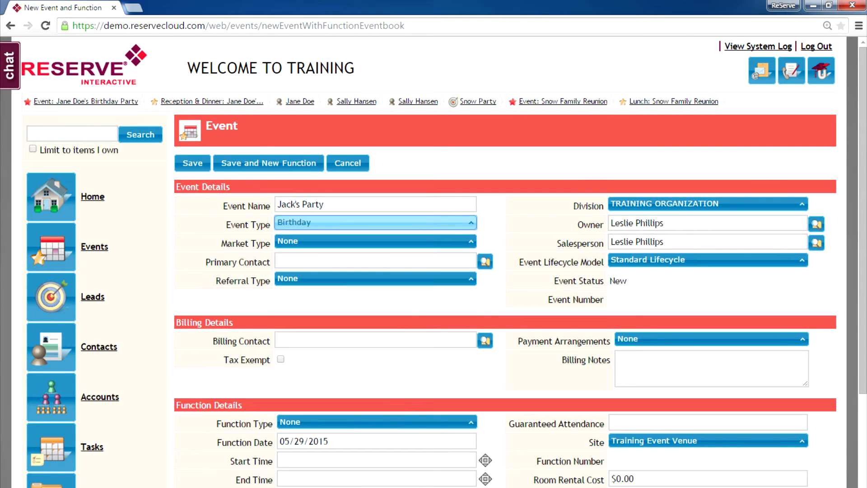
left_click(376, 242)
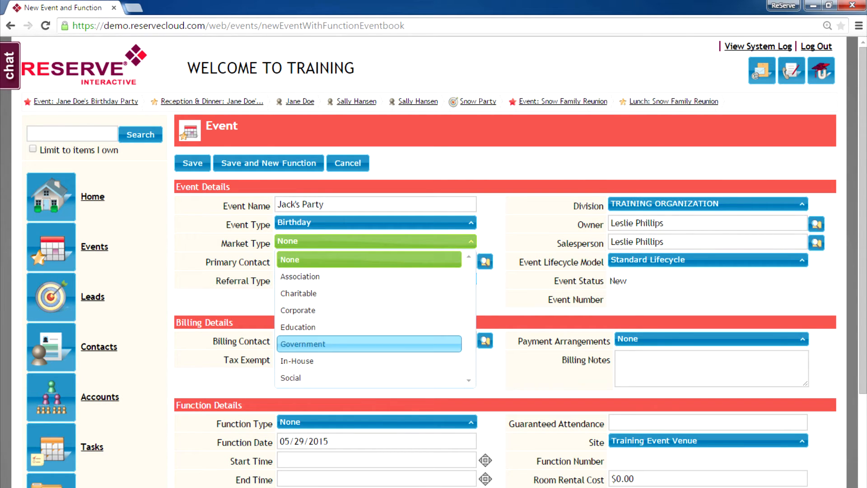
left_click(369, 378)
Link the existing contact as primary contact and set the referral type to Repeat Customer
left_click(376, 260)
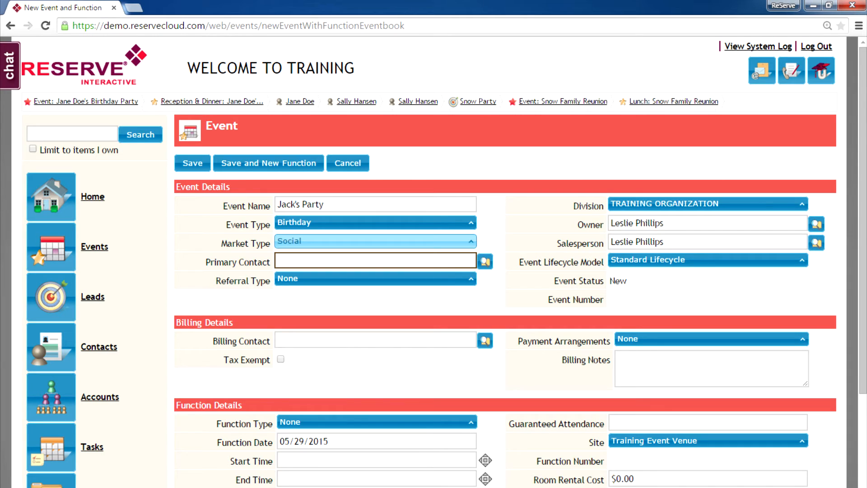
type("Jane")
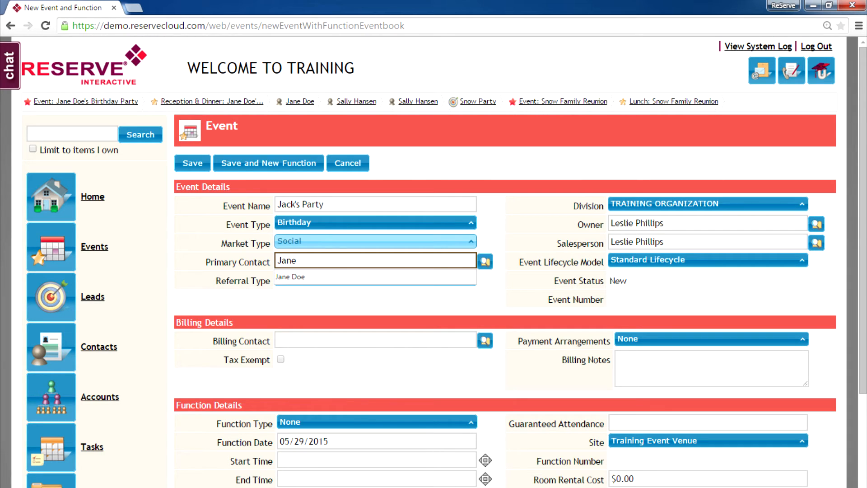
key("Down")
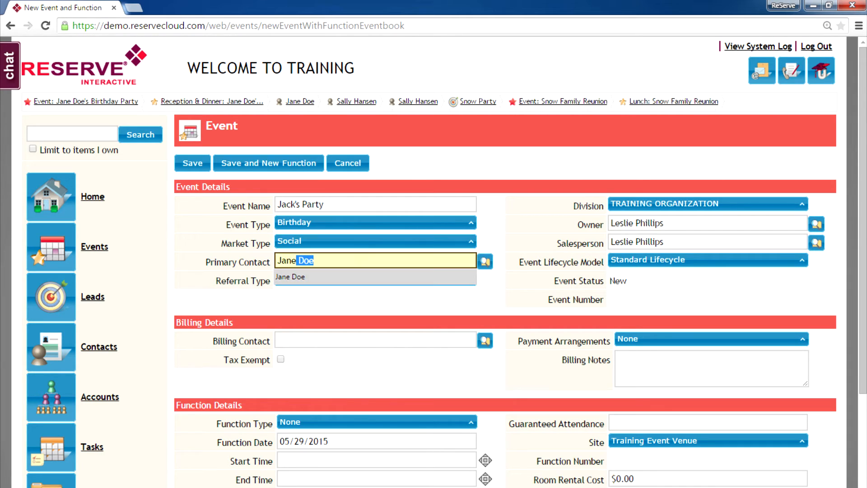
key("Return")
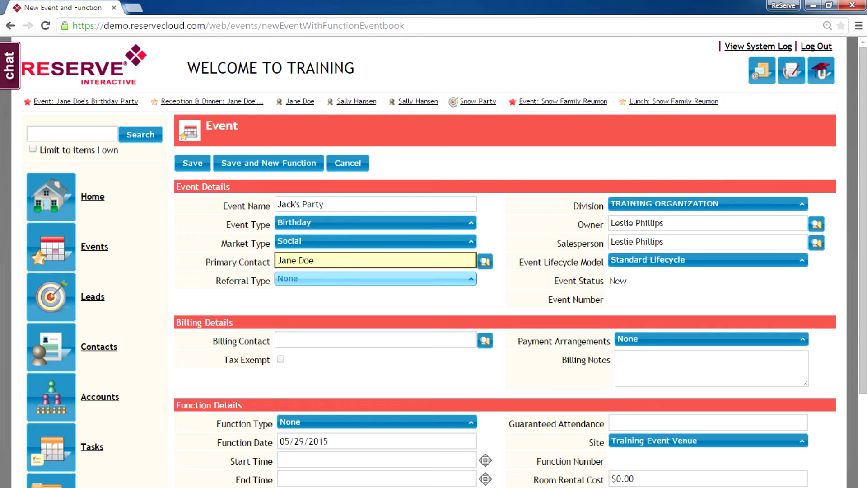
left_click(375, 279)
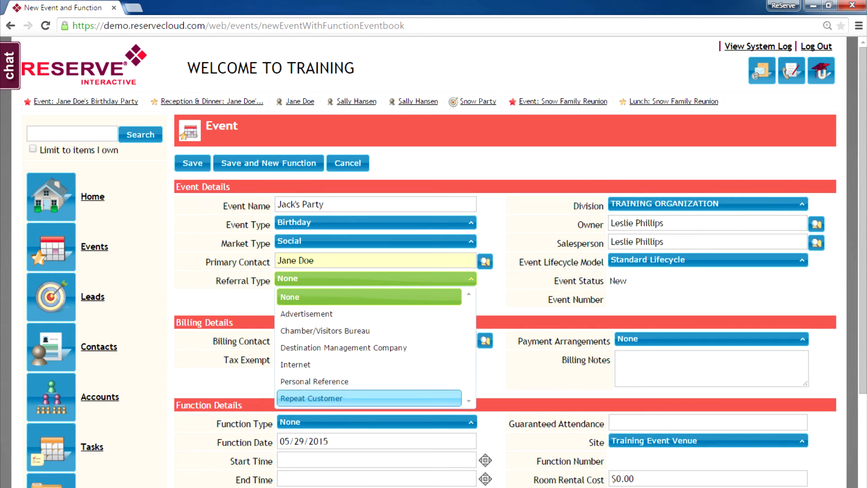
left_click(312, 398)
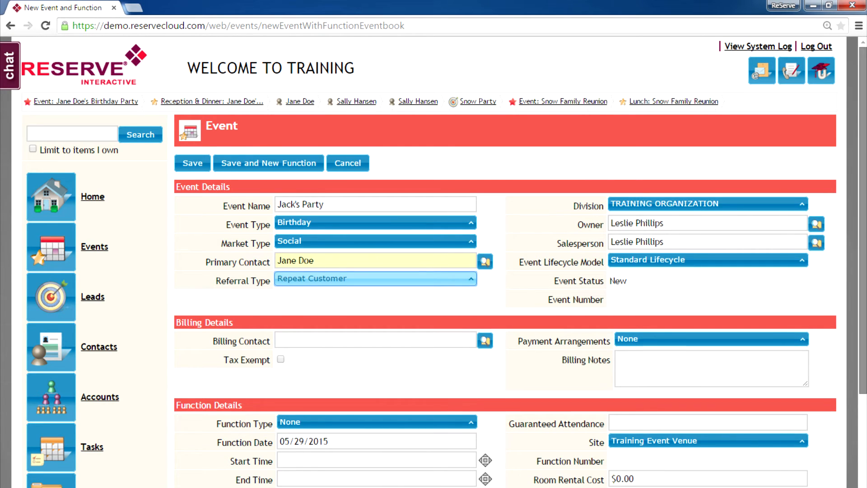
scroll(452, 262, "down", 3)
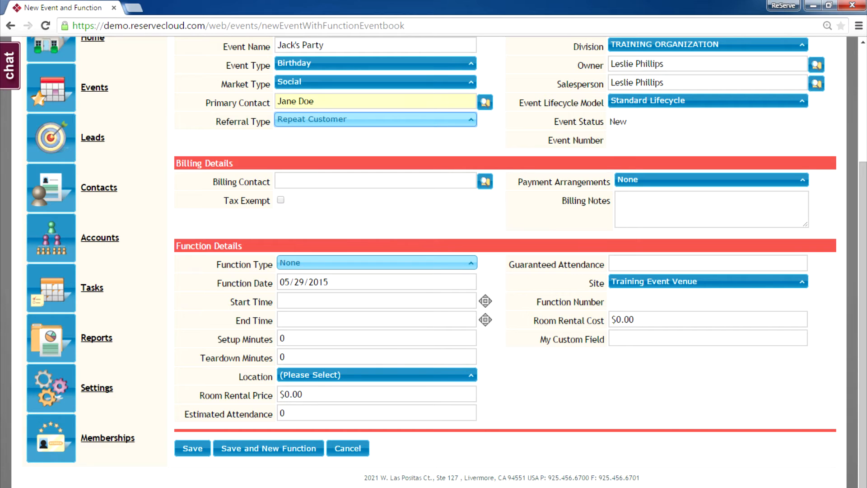
Make the function a Cocktail Reception running from 6:00 PM to 7:00 PM
left_click(377, 263)
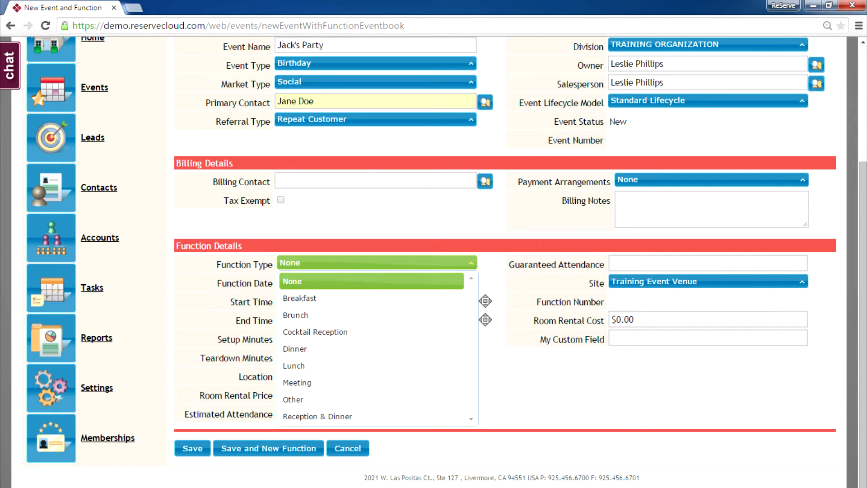
left_click(315, 332)
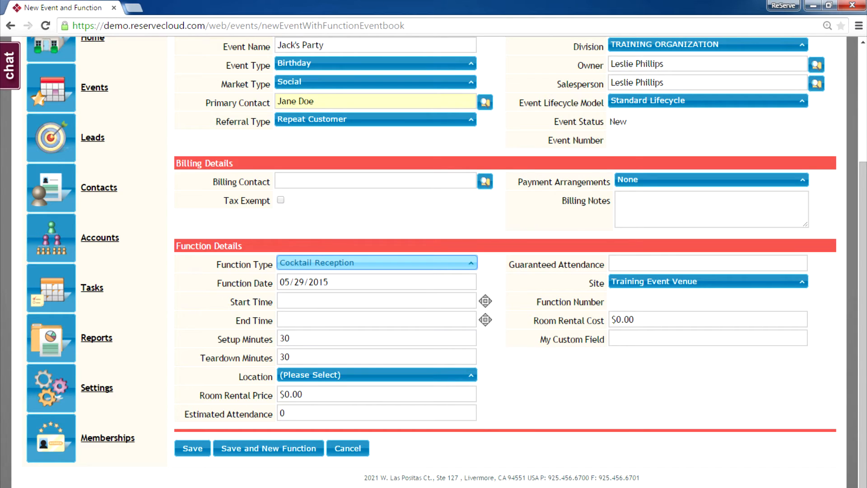
left_click(377, 301)
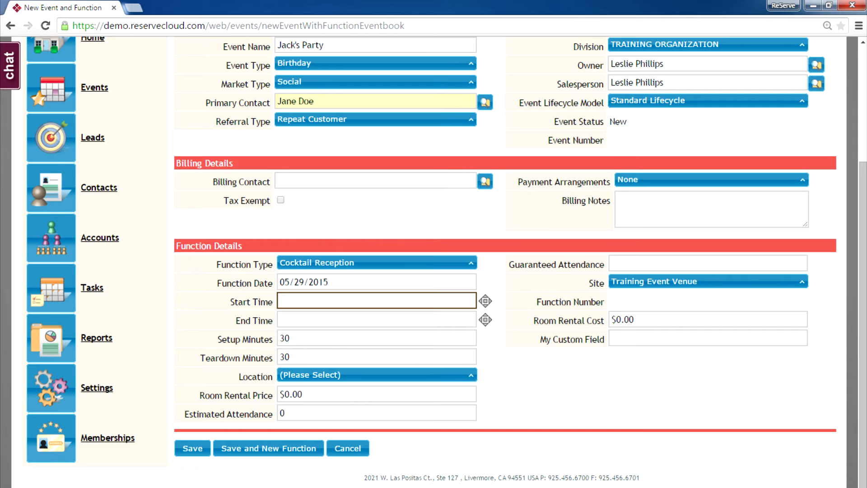
type("6p")
key("Tab")
key("Tab")
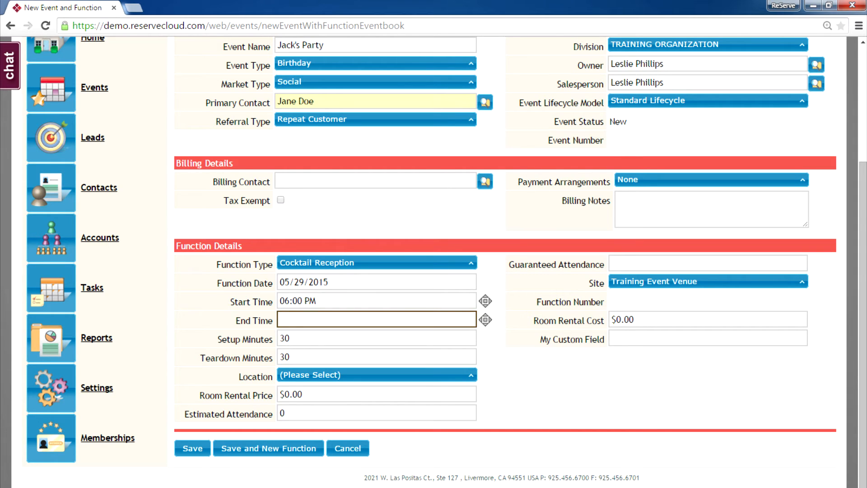
type("7p")
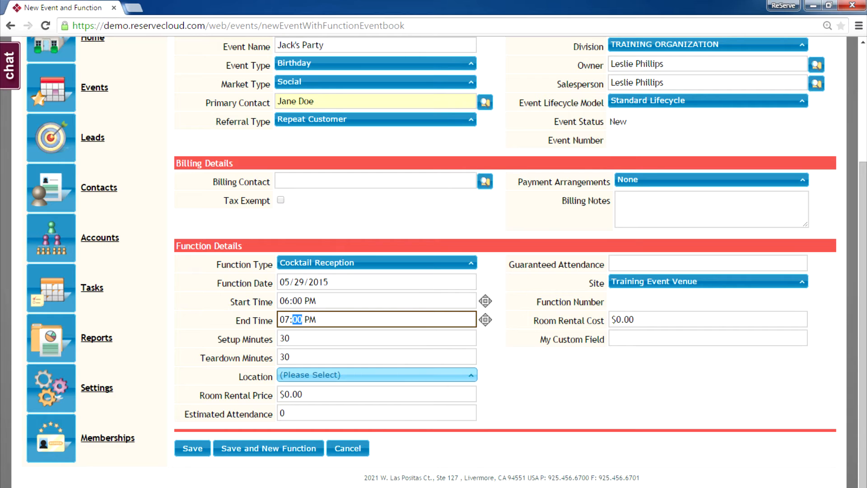
Hold it in the Tower Room with a $100 rental and 20 guests, then save and start another function
left_click(375, 375)
left_click(315, 441)
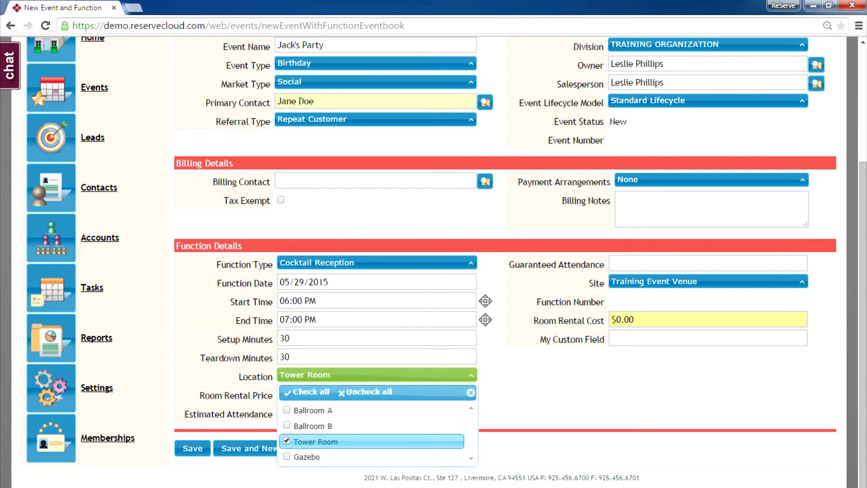
key("Escape")
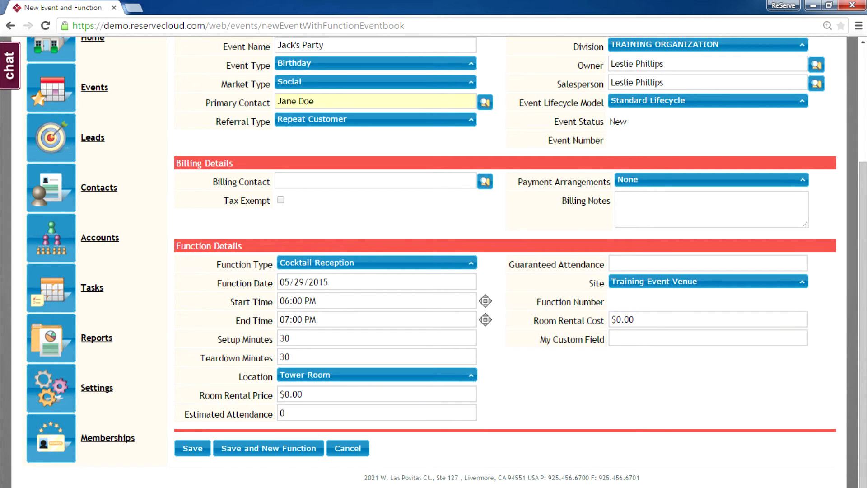
left_click(290, 395)
left_click_drag(303, 394, 279, 393)
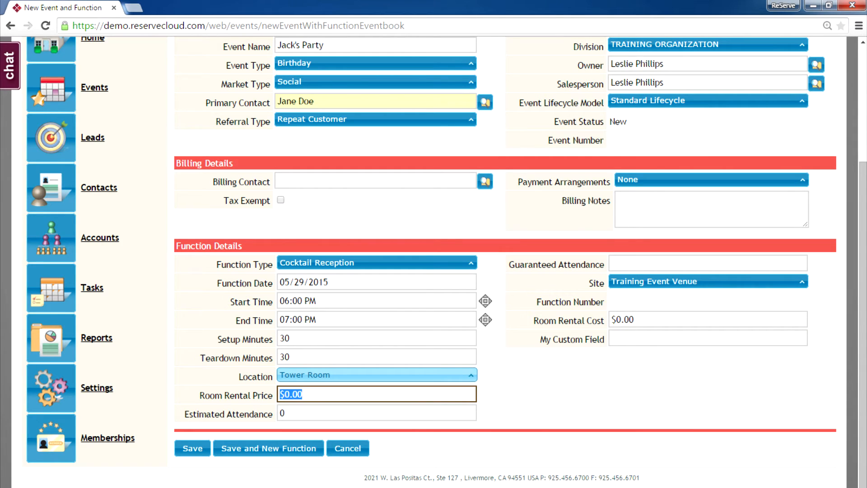
type("100")
key("Tab")
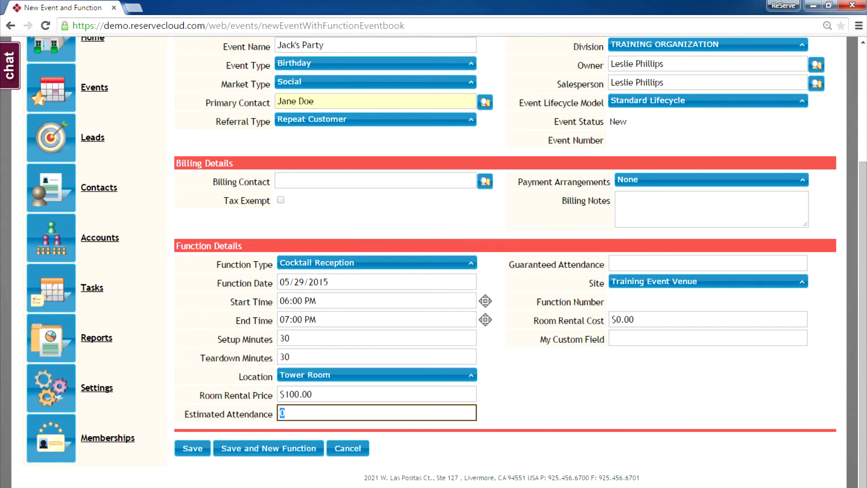
type("20")
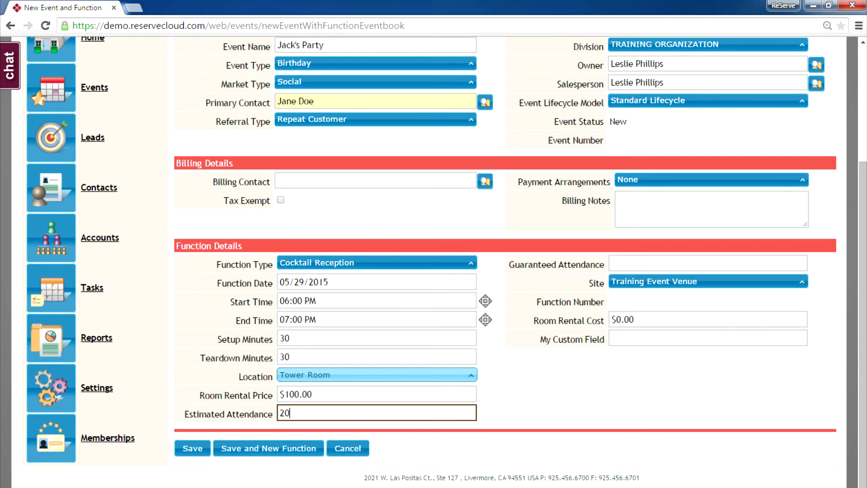
left_click(268, 448)
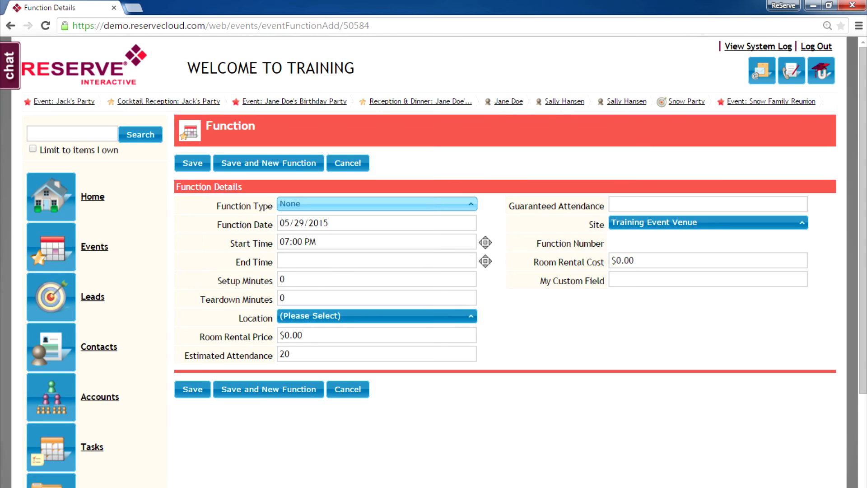
Create a Dinner function ending at 9:00 PM in the Gazebo and save it
left_click(375, 204)
left_click(371, 290)
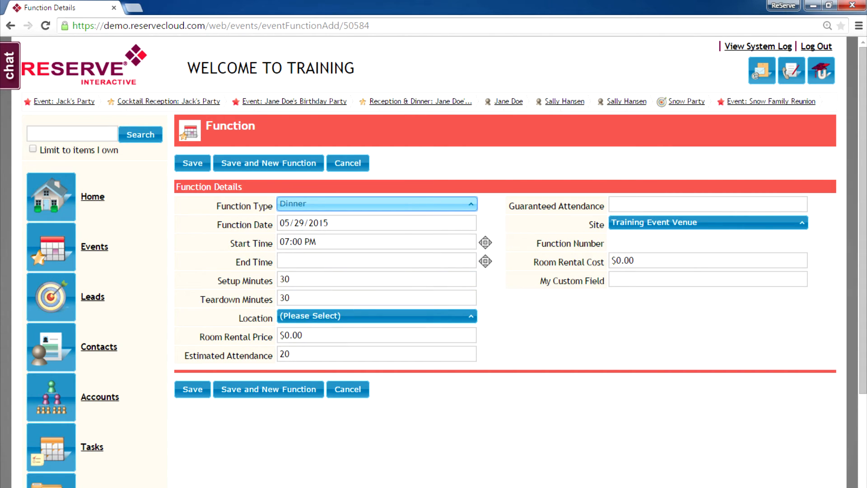
left_click(376, 261)
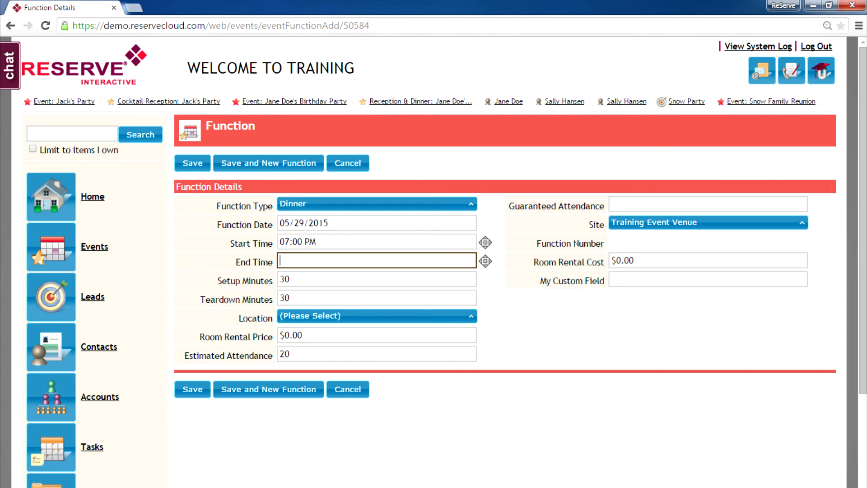
type("9p")
key("Tab")
key("Down")
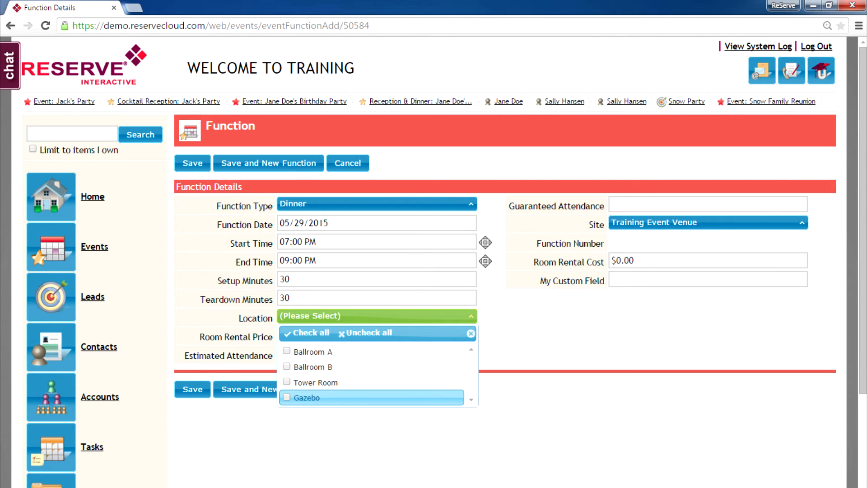
key("space")
key("shift+Tab")
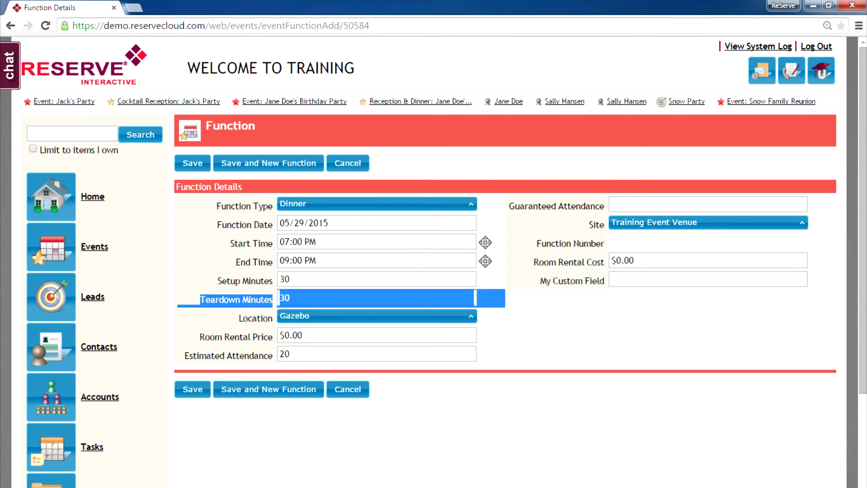
left_click(192, 389)
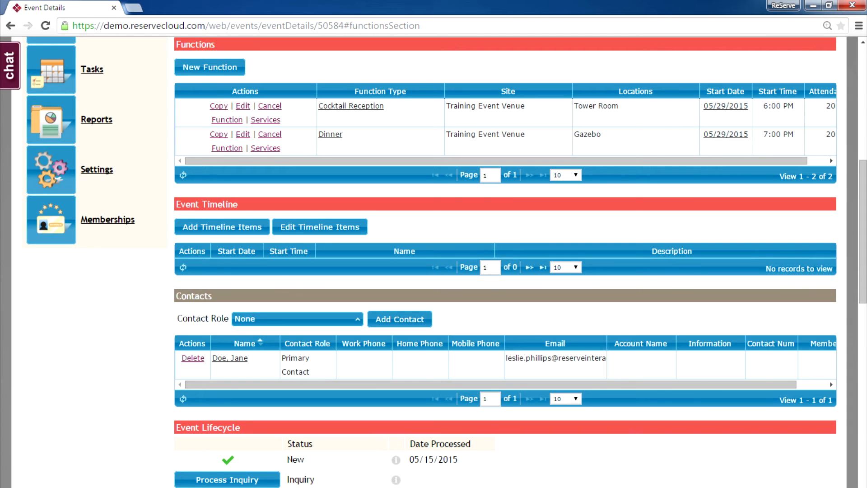
Review Jack's Party's Cocktail Reception and Dinner functions, then open the Cocktail Reception's services
scroll(446, 262, "up", 5)
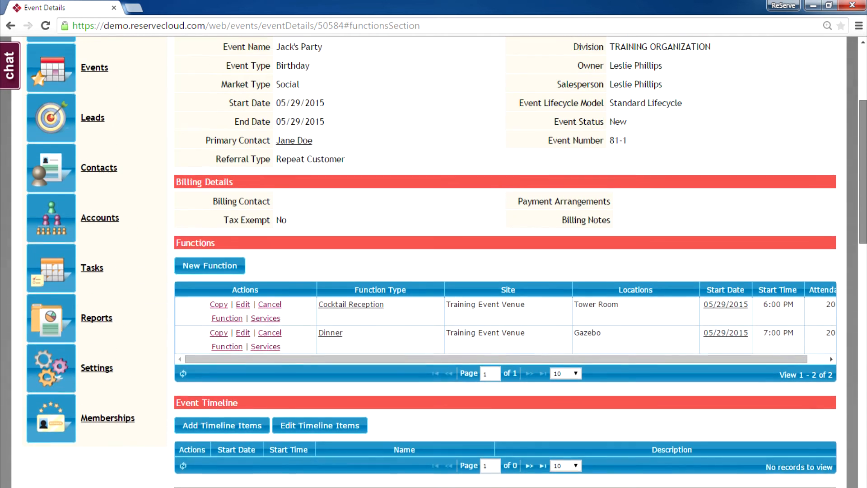
scroll(446, 262, "up", 2)
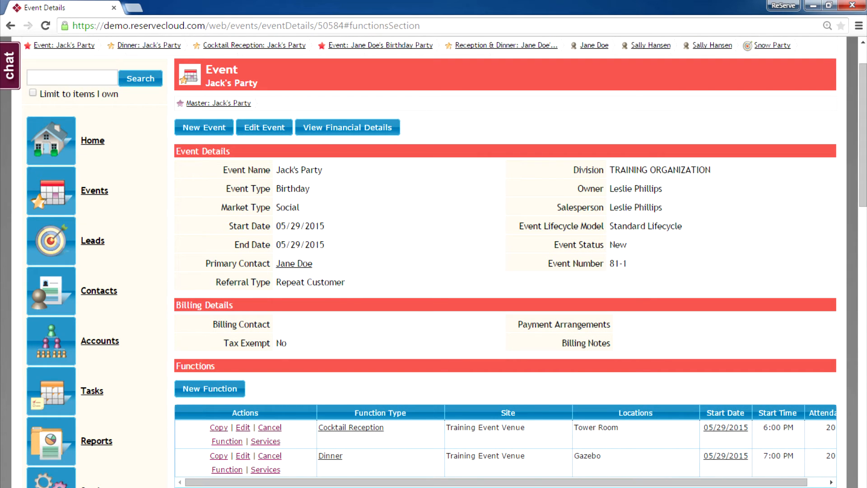
scroll(447, 262, "down", 3)
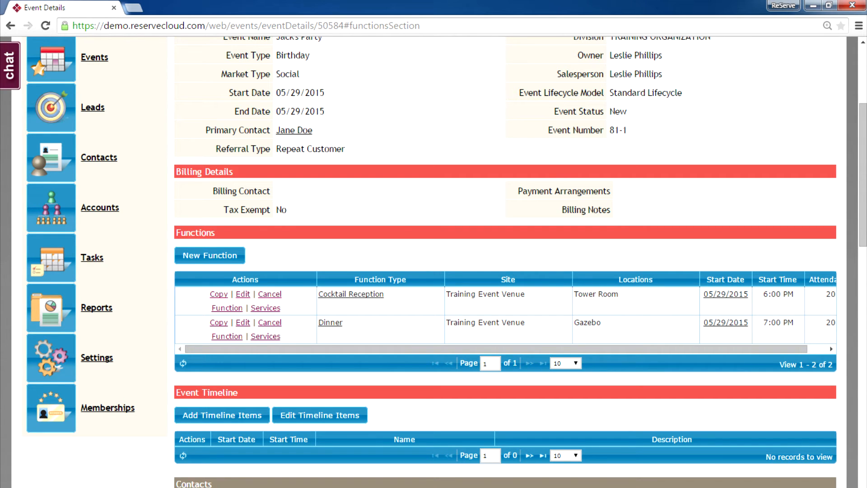
left_click(265, 307)
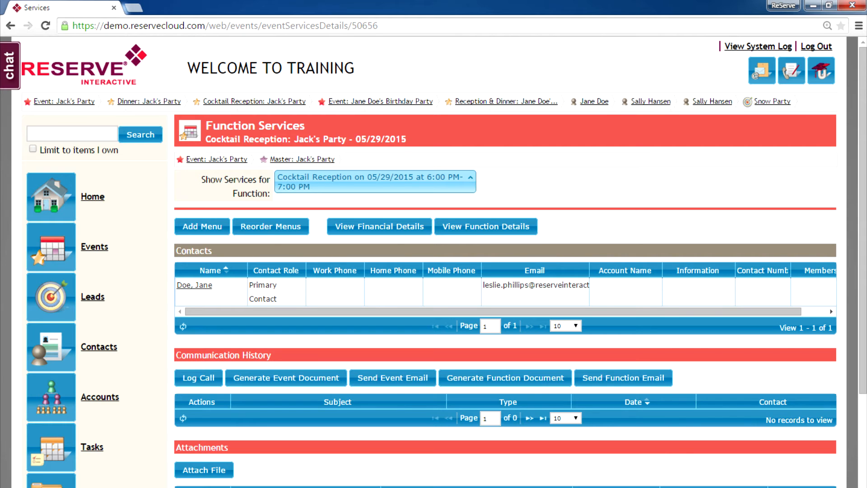
Show services for the Cocktail Reception function and start adding a menu to it
left_click(375, 182)
left_click(368, 231)
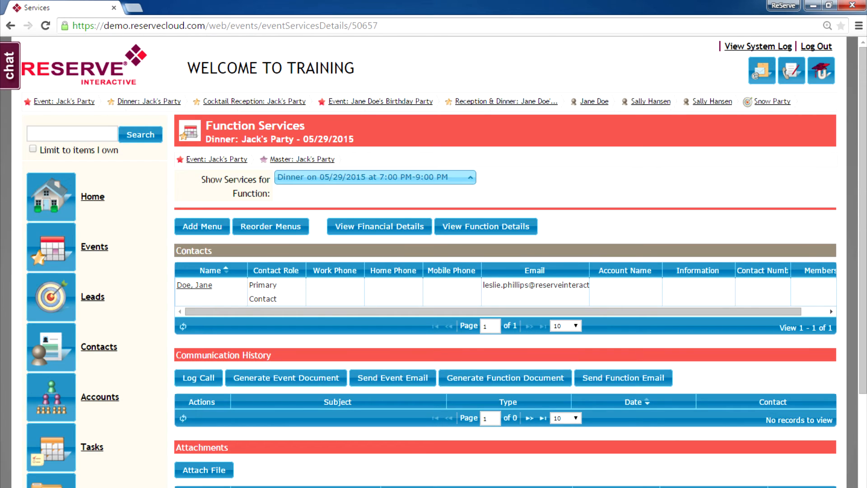
left_click(376, 177)
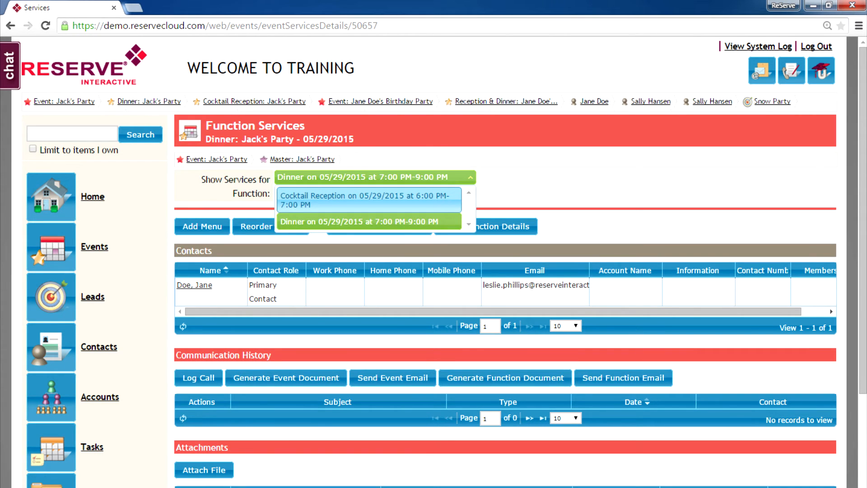
left_click(369, 199)
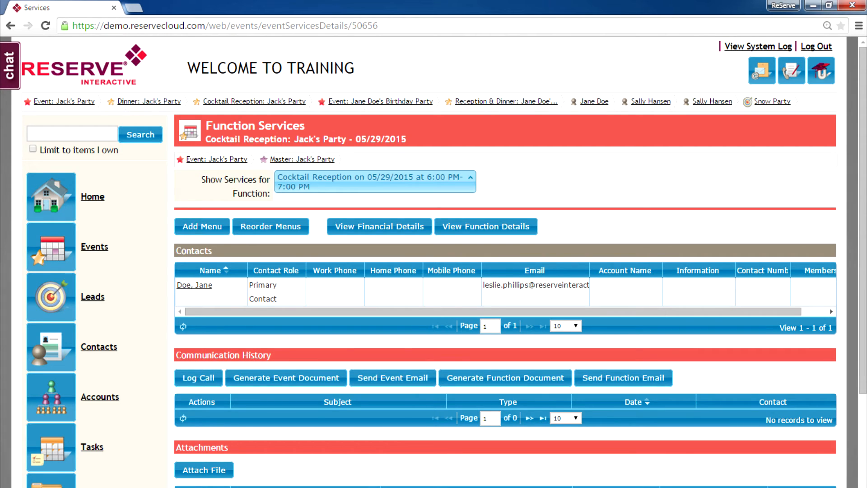
left_click(201, 227)
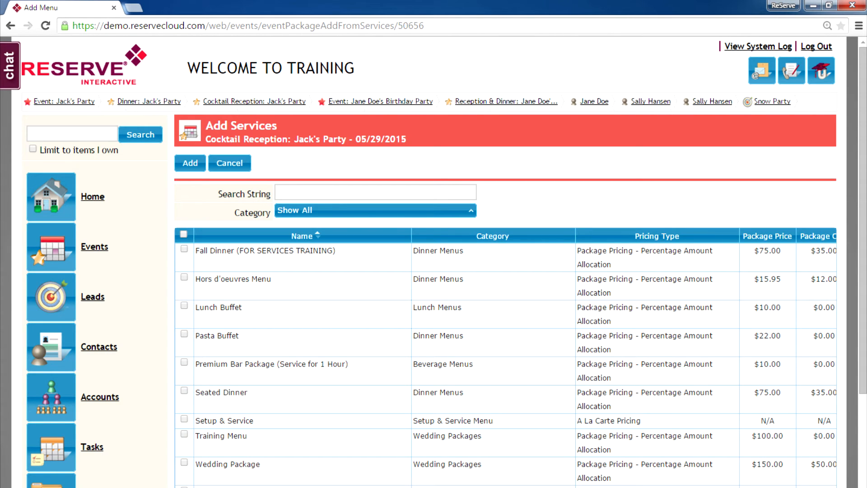
Add the Hors d'oeuvres Menu and Premium Bar Package to the Cocktail Reception
left_click(184, 277)
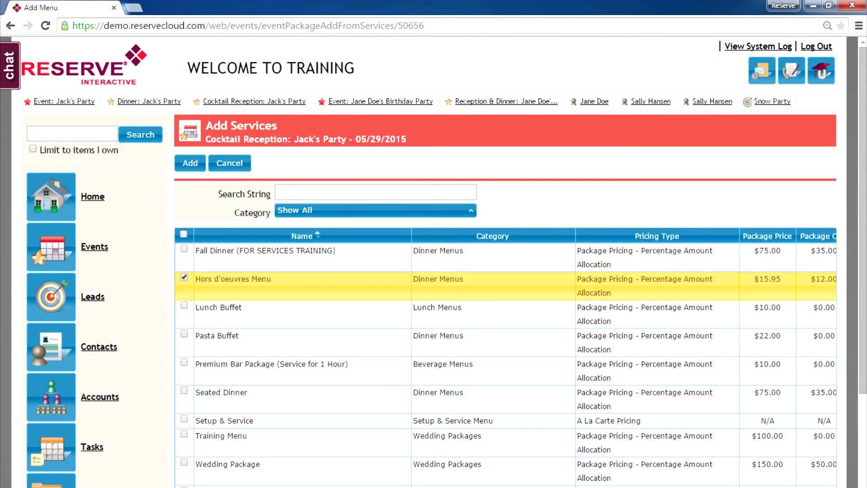
left_click(183, 361)
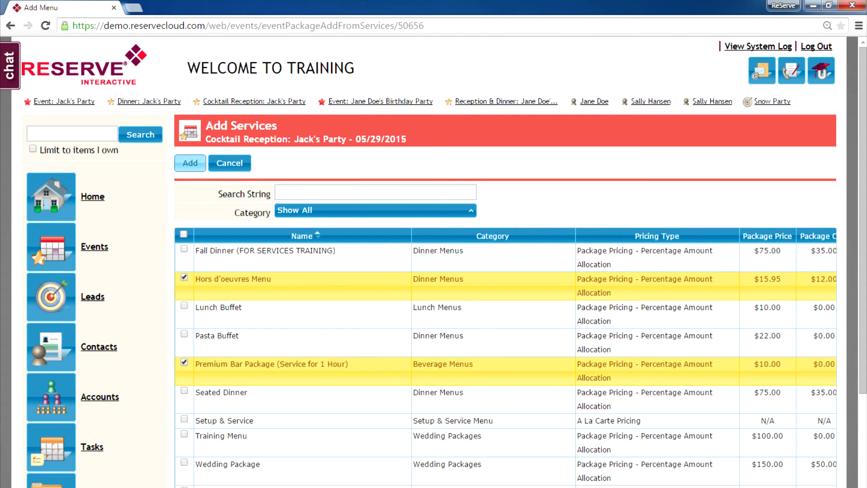
left_click(191, 162)
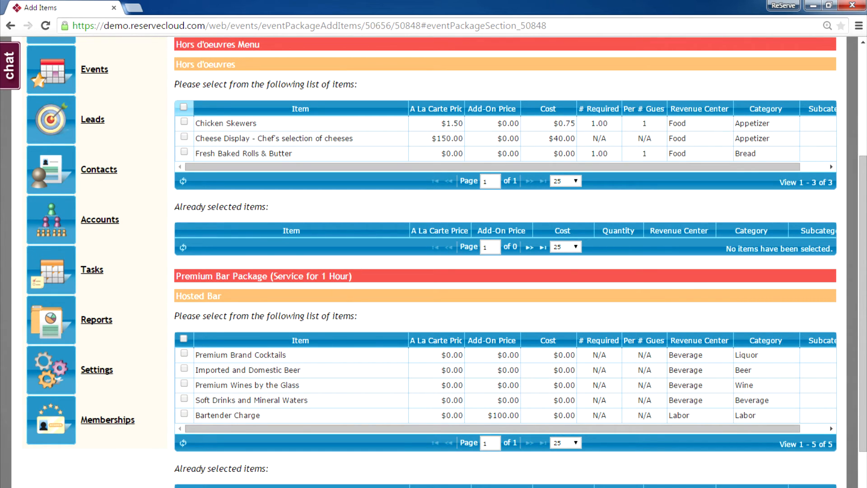
Select all three Hors d'oeuvres items and all five Hosted Bar items, then save
left_click(183, 107)
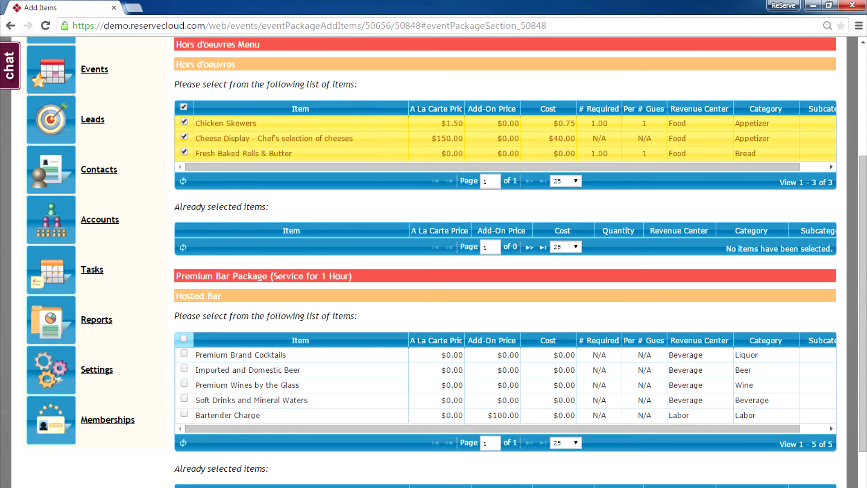
left_click(183, 339)
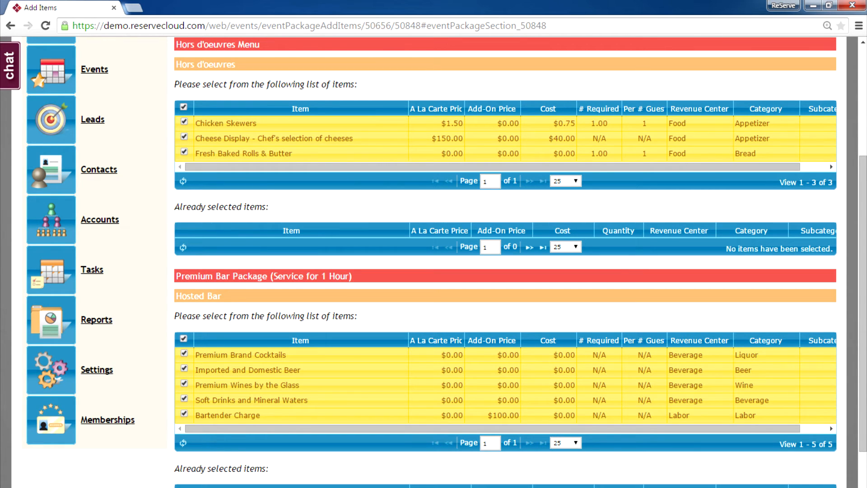
scroll(505, 262, "down", 2)
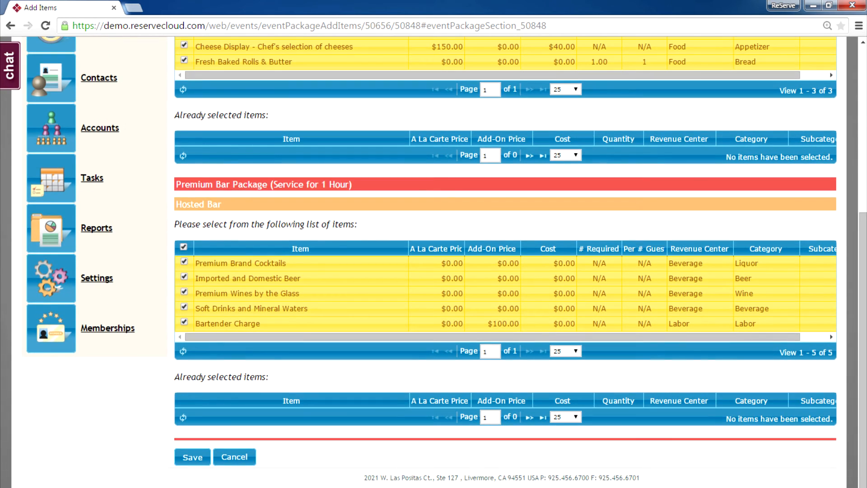
left_click(193, 458)
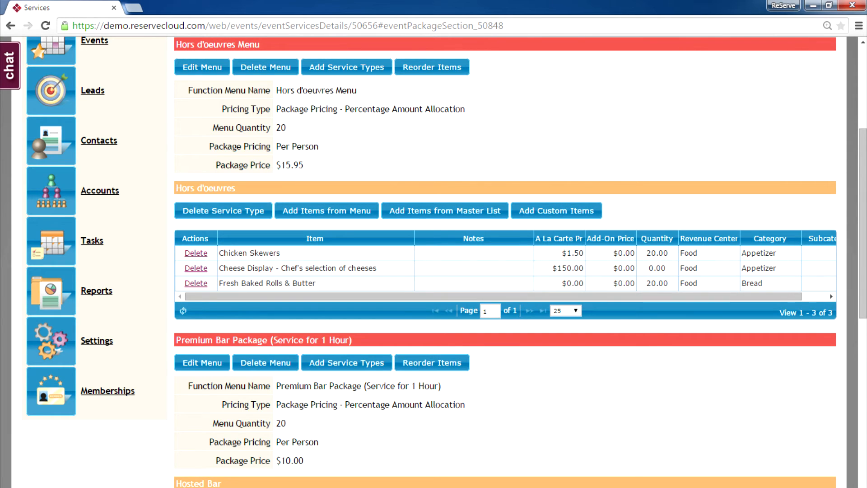
scroll(863, 223, "up", 5)
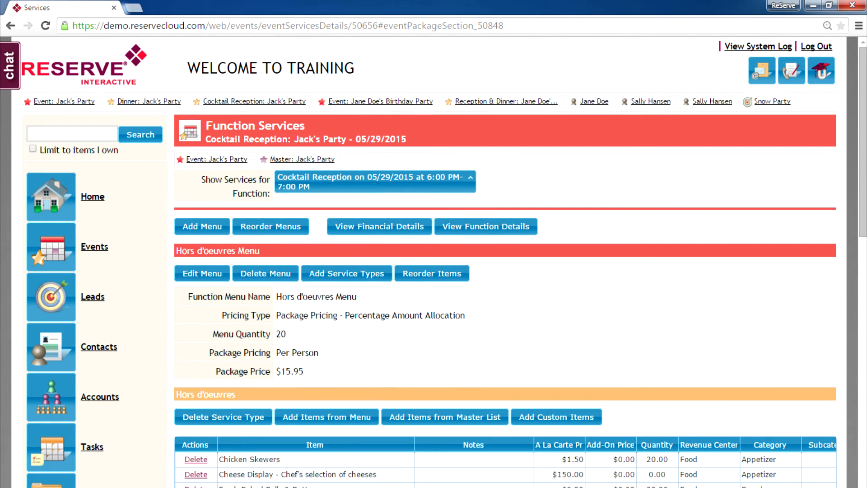
Switch to the Dinner function and add the Pasta Buffet, Wine Selections and Setup & Service menus
left_click(470, 179)
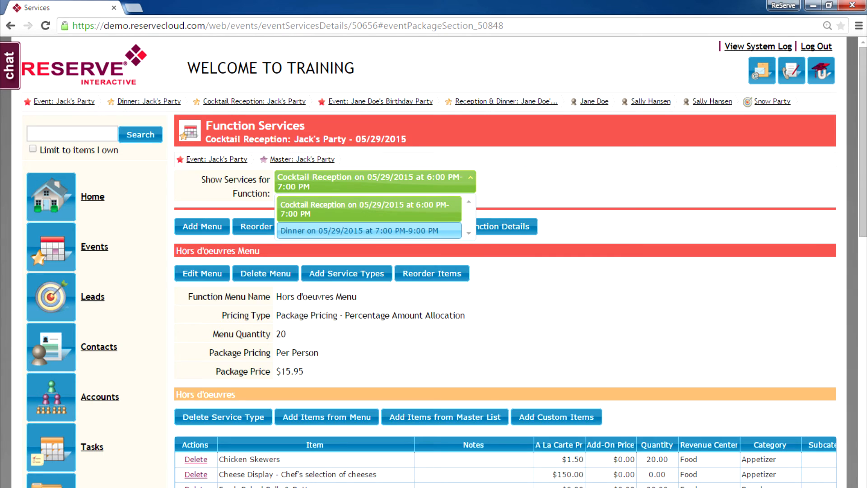
left_click(359, 231)
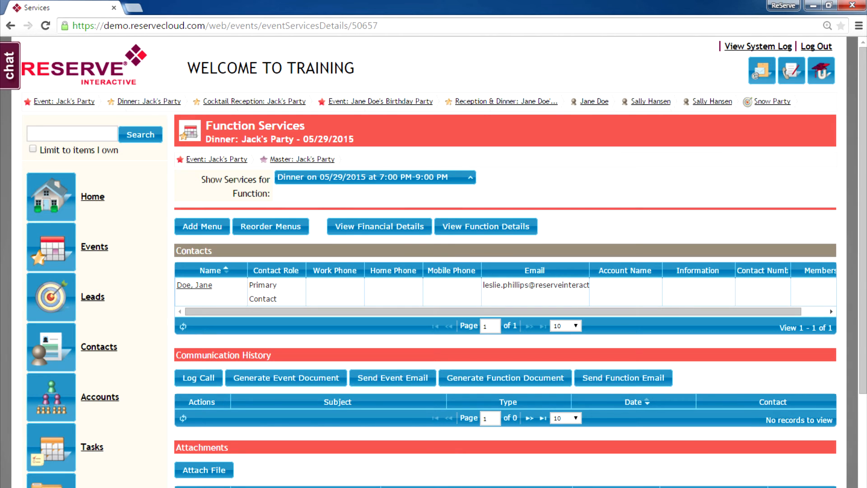
left_click(202, 227)
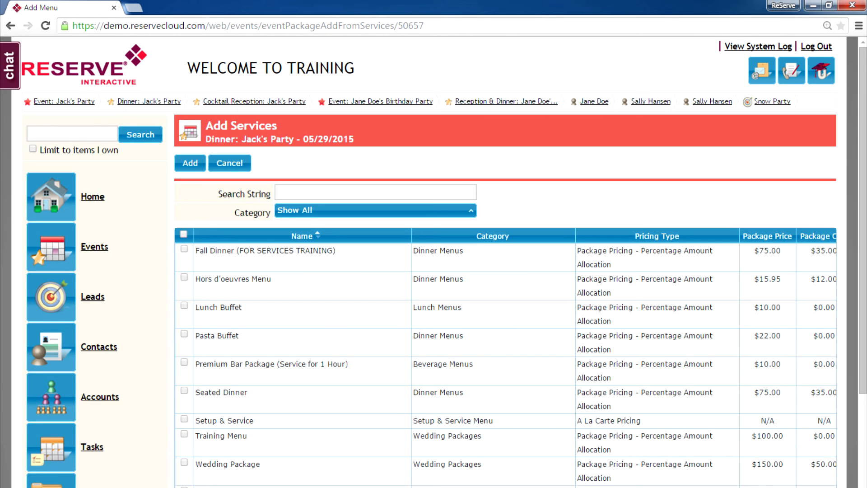
scroll(506, 271, "down", 3)
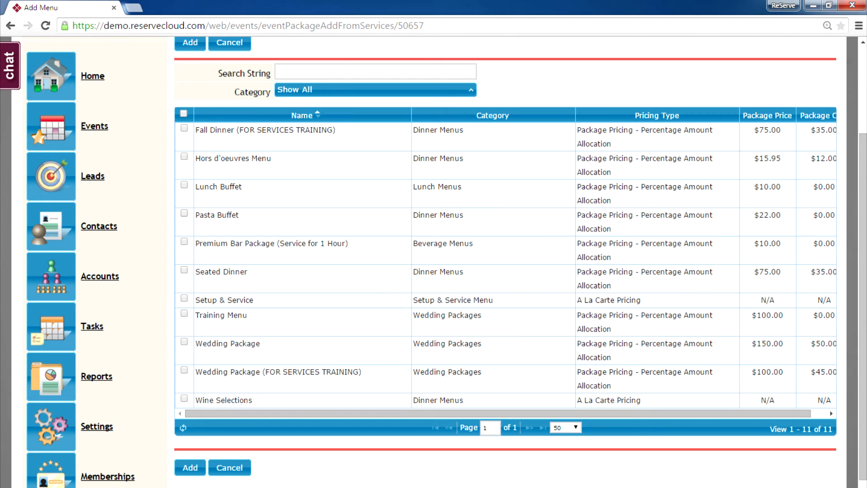
left_click(184, 213)
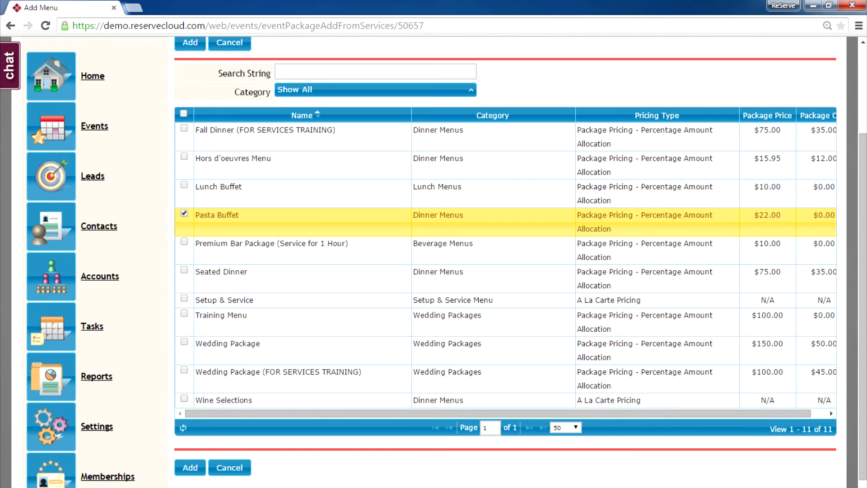
left_click(183, 399)
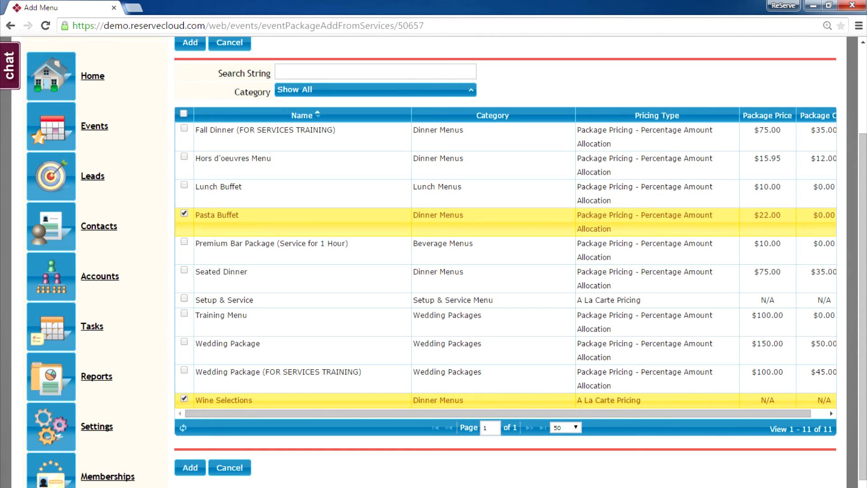
left_click(183, 298)
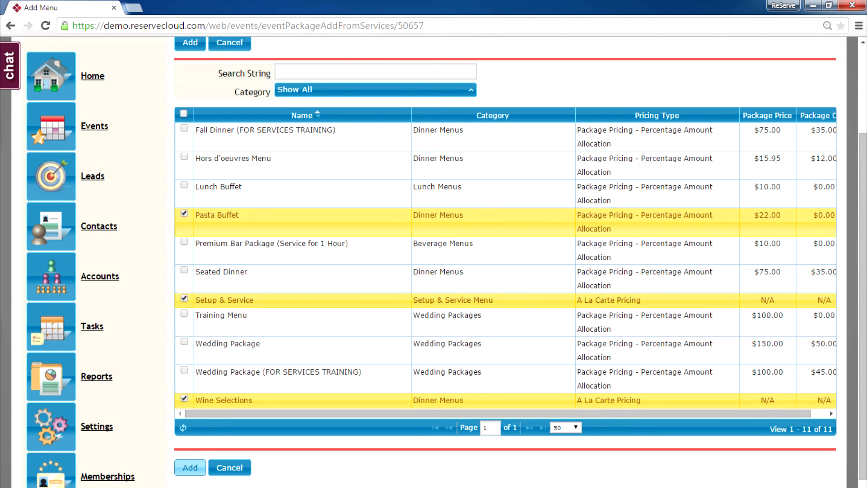
left_click(190, 467)
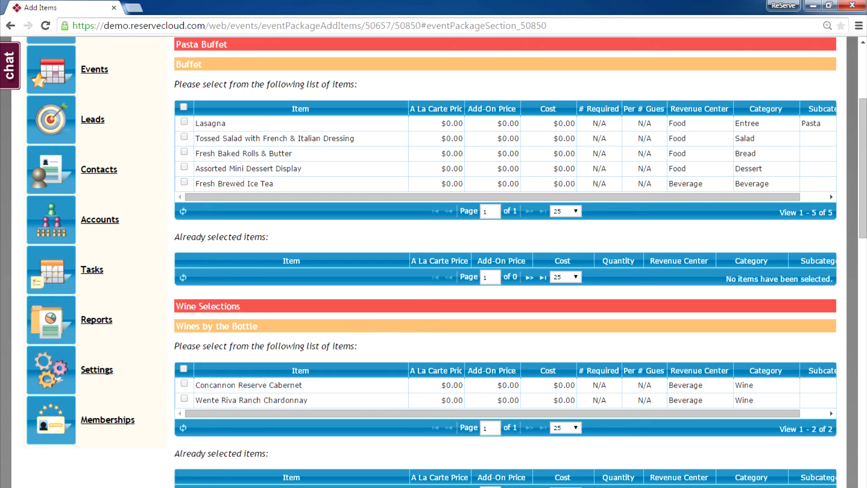
Select all buffet items, Riva Ranch Chardonnay, Sound System, 60" Round tables, black tablecloths and EVENT NOTES, then save
left_click(183, 107)
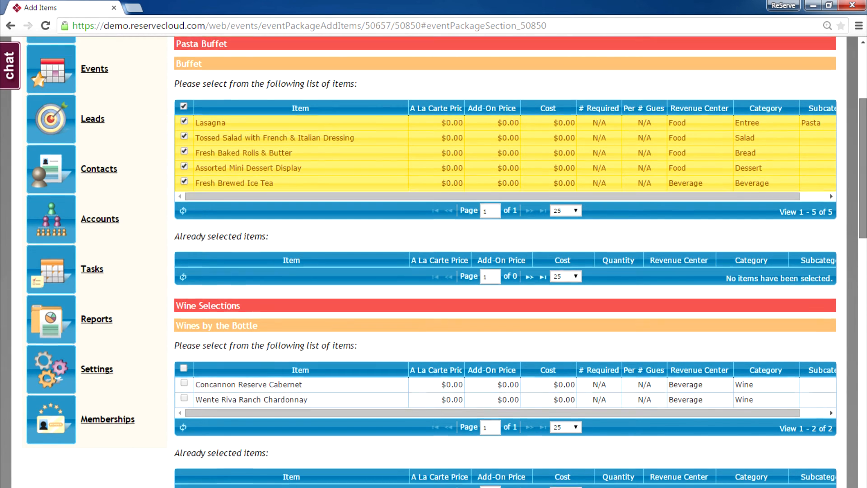
scroll(506, 262, "down", 5)
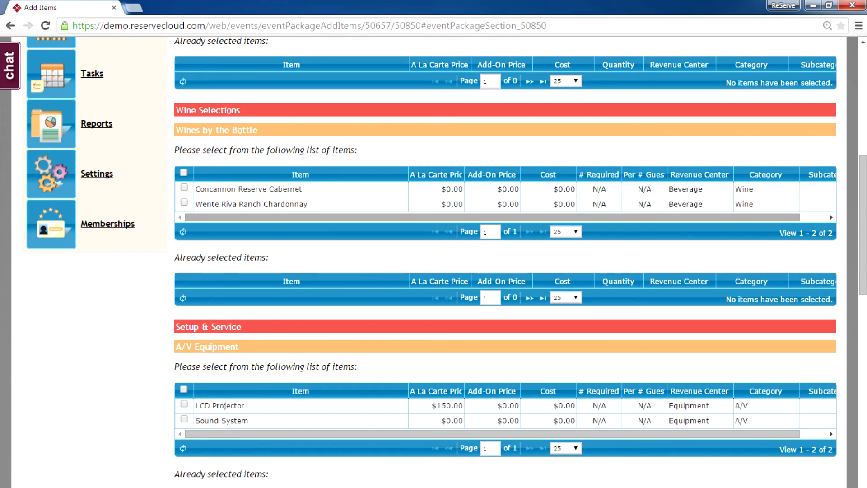
left_click(184, 202)
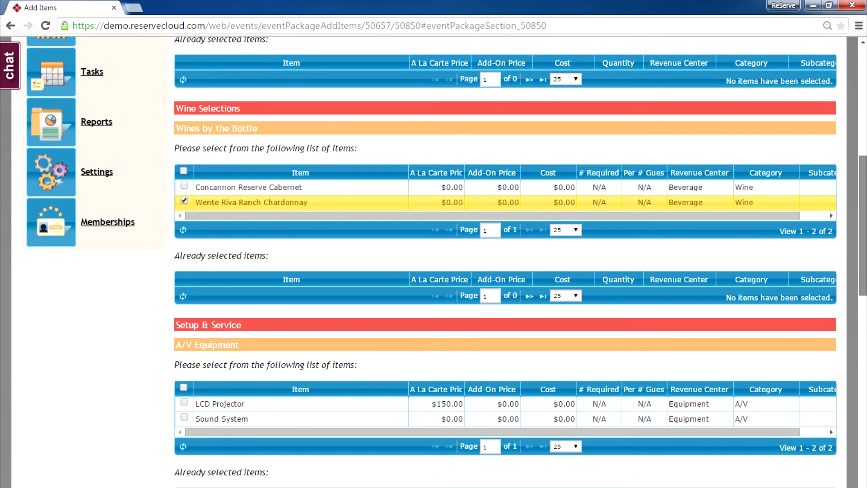
scroll(447, 262, "down", 7)
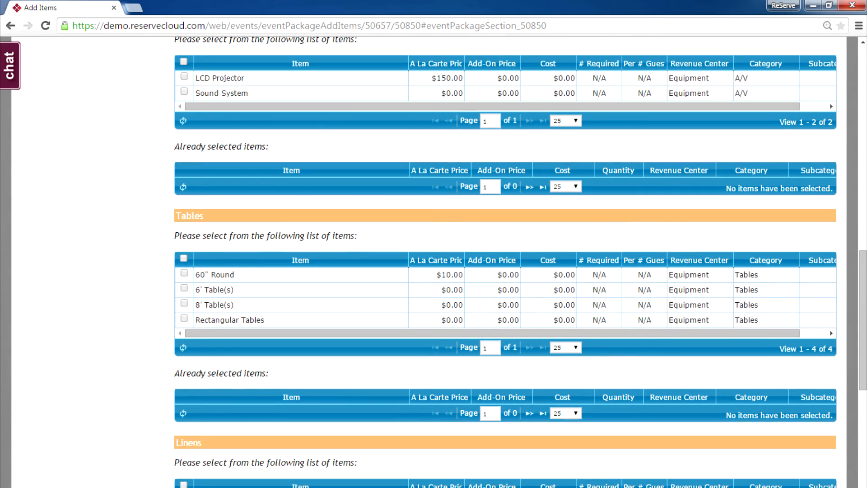
left_click(184, 92)
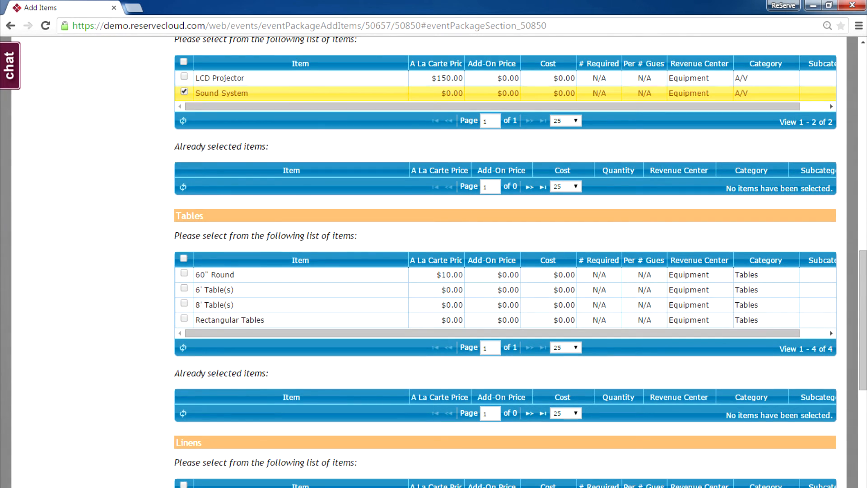
left_click(184, 273)
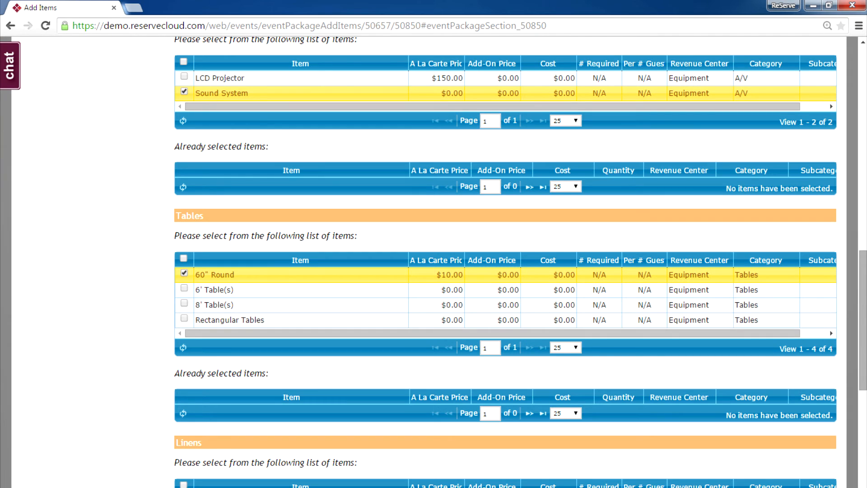
scroll(506, 262, "down", 5)
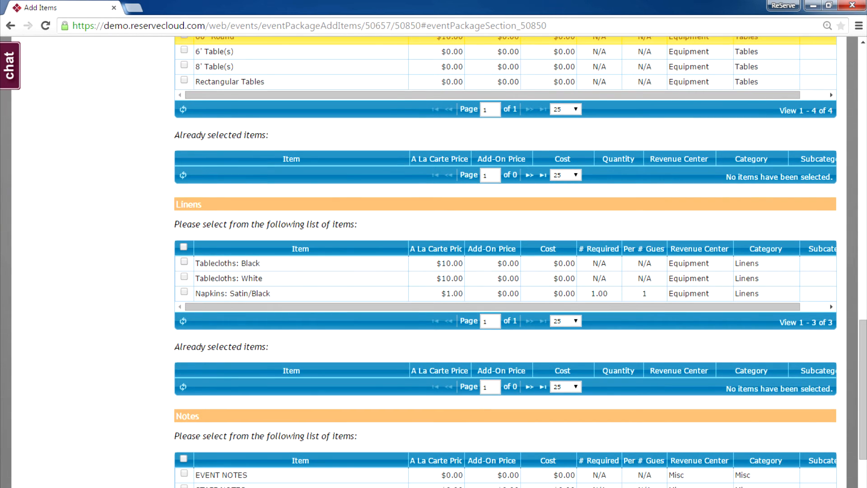
left_click(184, 261)
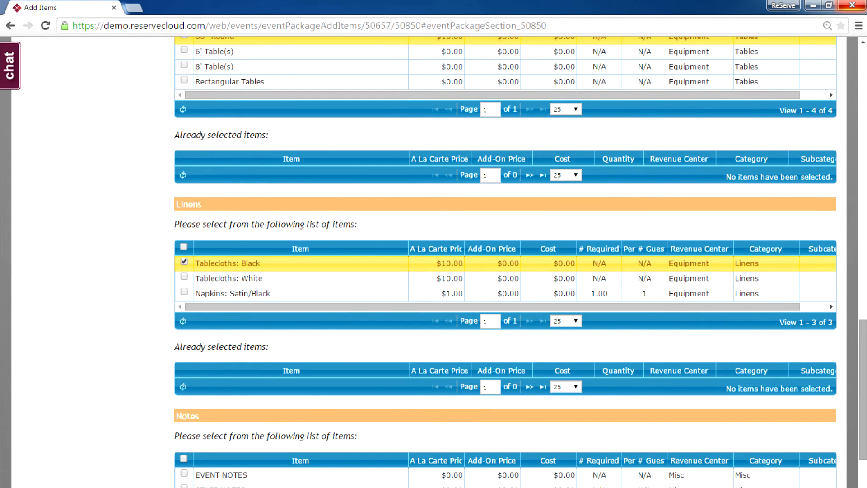
scroll(506, 262, "down", 4)
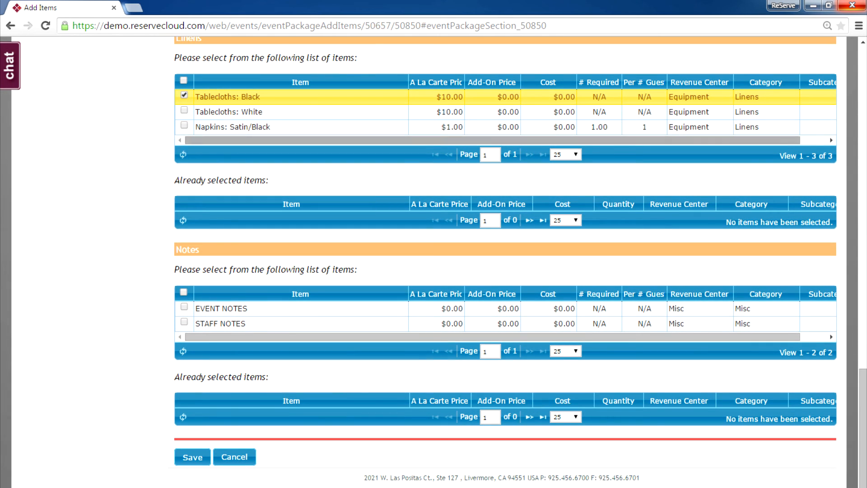
left_click(184, 307)
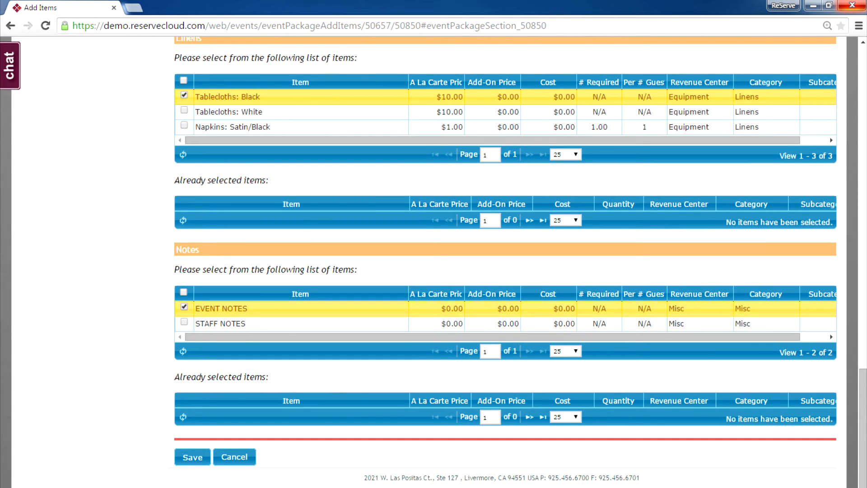
left_click(193, 457)
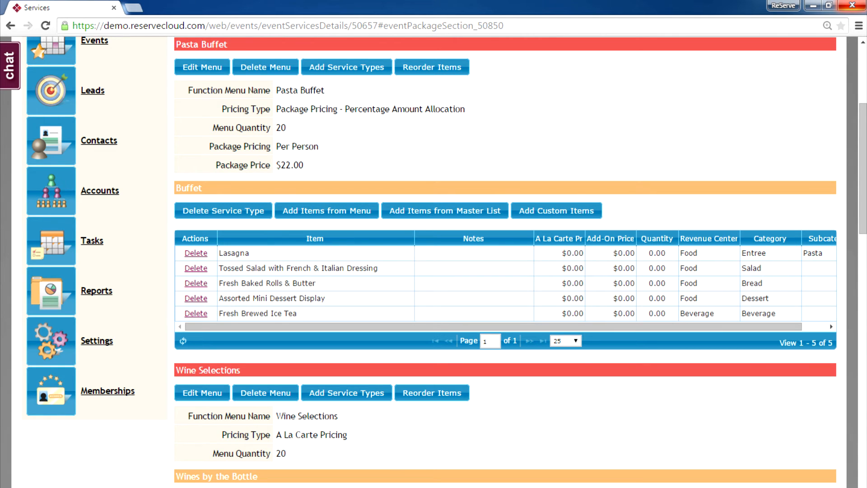
Edit the Setup & Service menu and show the details of its EVENT NOTES item
scroll(505, 259, "down", 7)
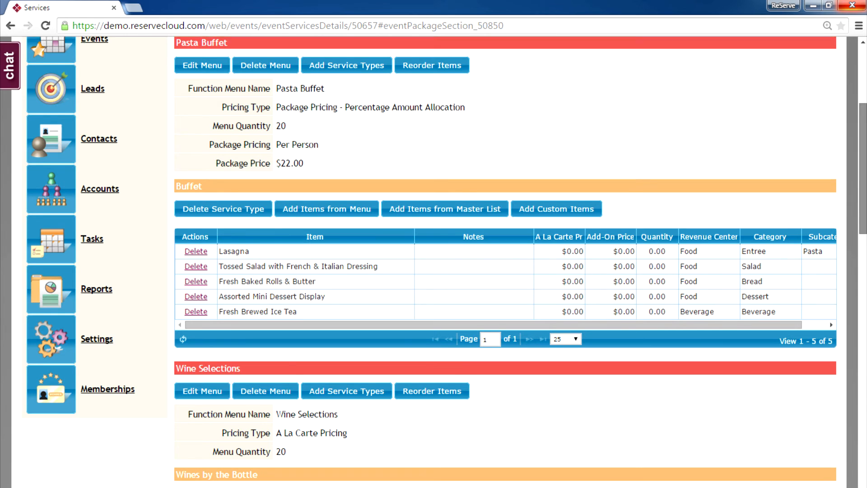
scroll(505, 259, "down", 4)
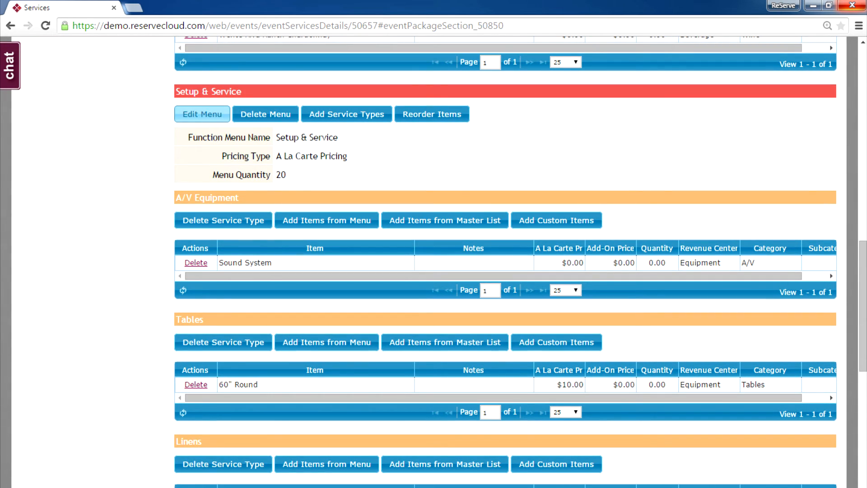
left_click(202, 114)
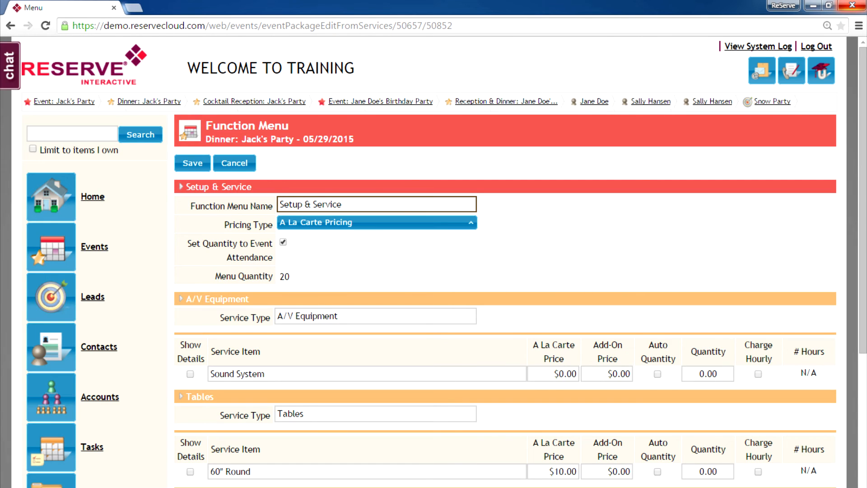
scroll(505, 262, "down", 3)
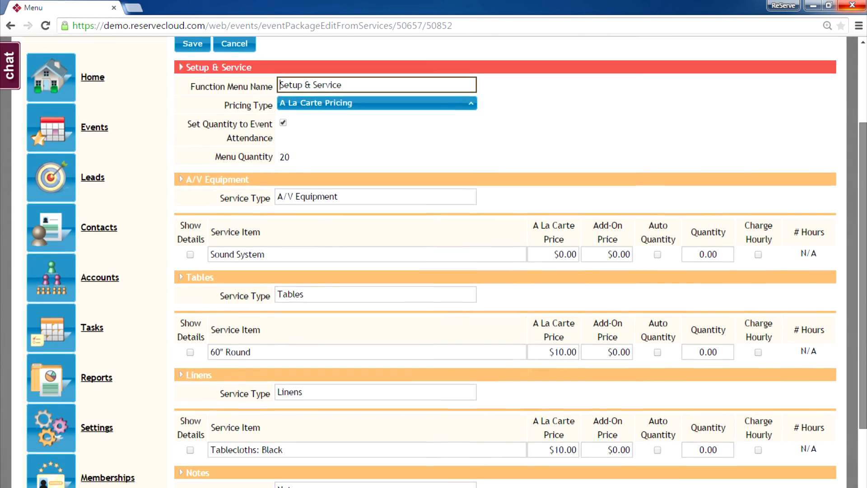
scroll(505, 262, "down", 3)
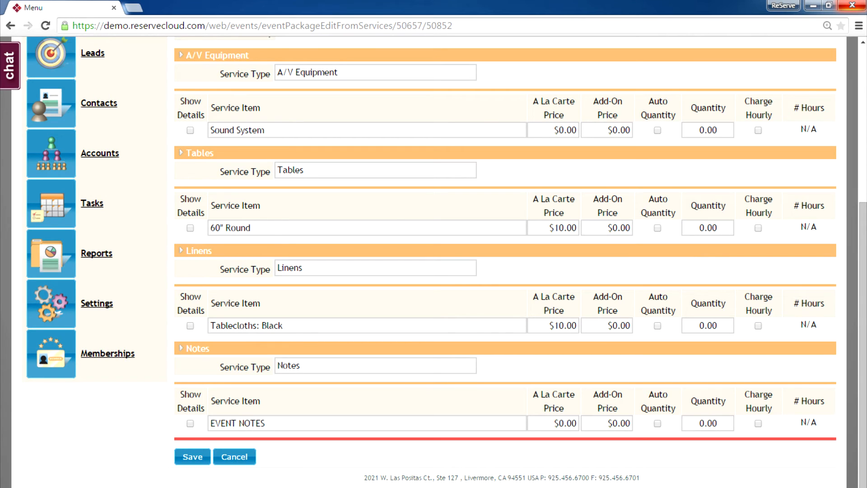
left_click(190, 423)
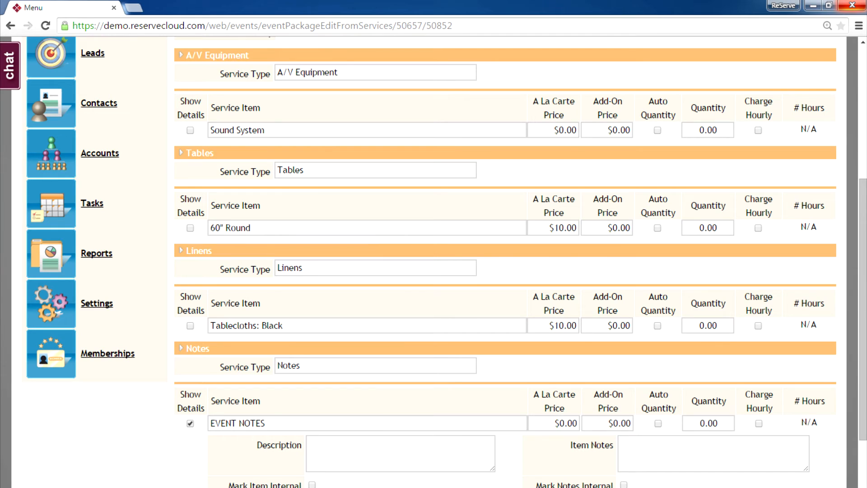
Describe EVENT NOTES as 'these are my notes' and rename it EVENT NOTES - IMPORTANT
left_click(400, 453)
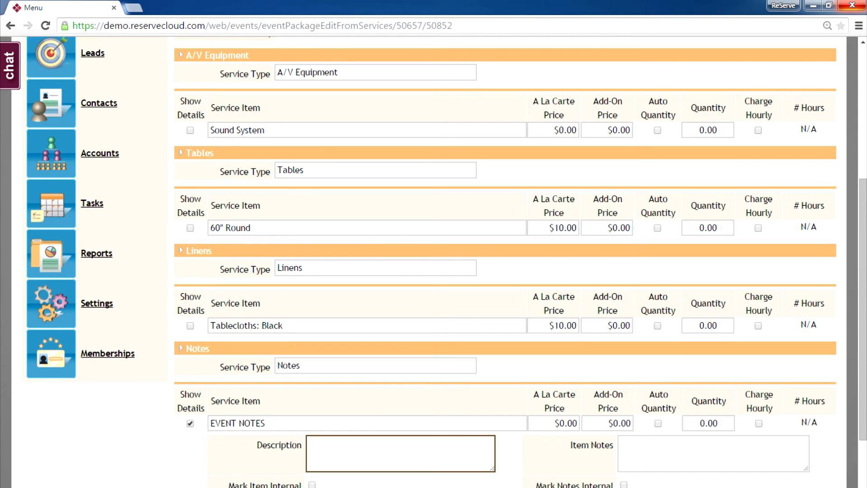
type("these aer")
key("BackSpace")
key("BackSpace")
key("BackSpace")
type("re my notes")
left_click(289, 423)
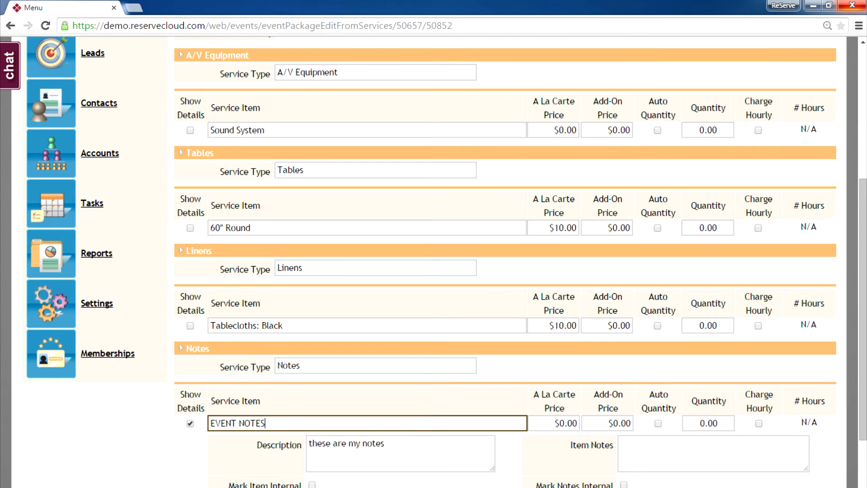
type("- IMPORTANT")
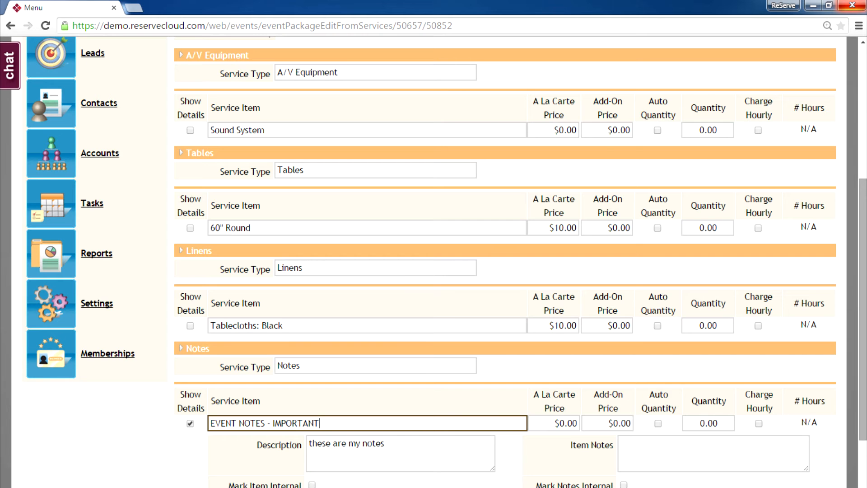
scroll(446, 262, "up", 5)
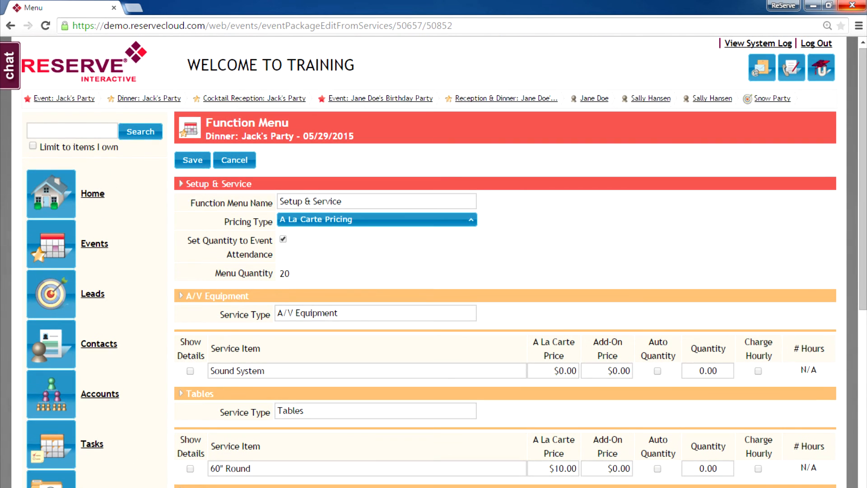
Save the Setup & Service changes and show the Cocktail Reception's services again
left_click(193, 160)
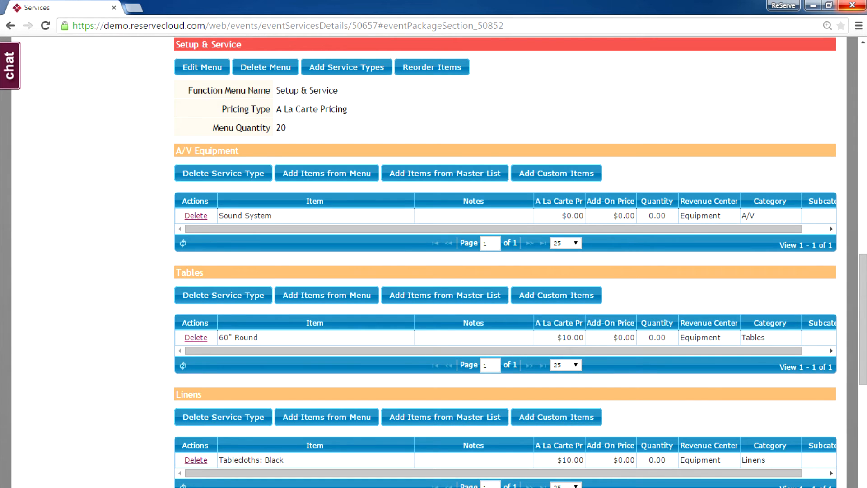
scroll(505, 262, "up", 12)
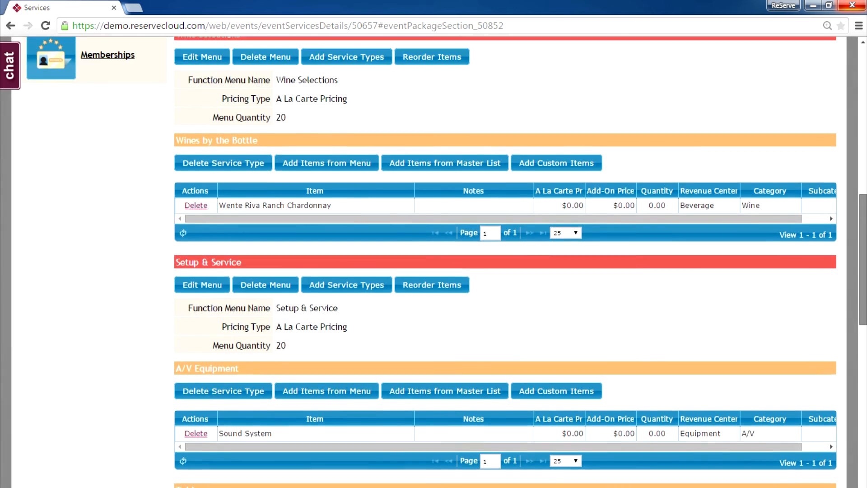
scroll(505, 262, "up", 5)
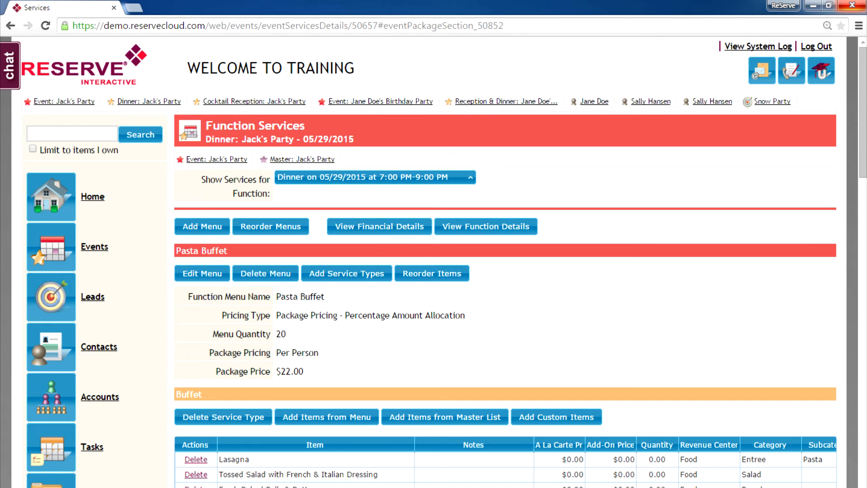
left_click(375, 177)
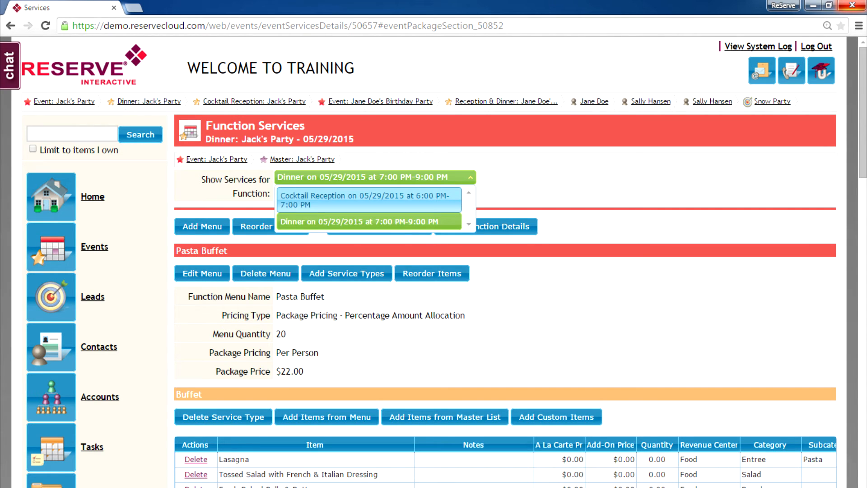
left_click(369, 200)
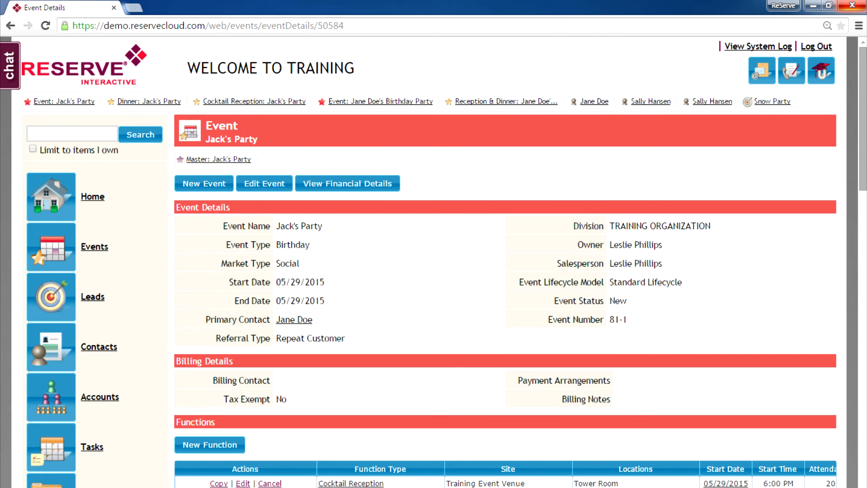
Start generating a document for the Jack's Party event
scroll(444, 263, "down", 3)
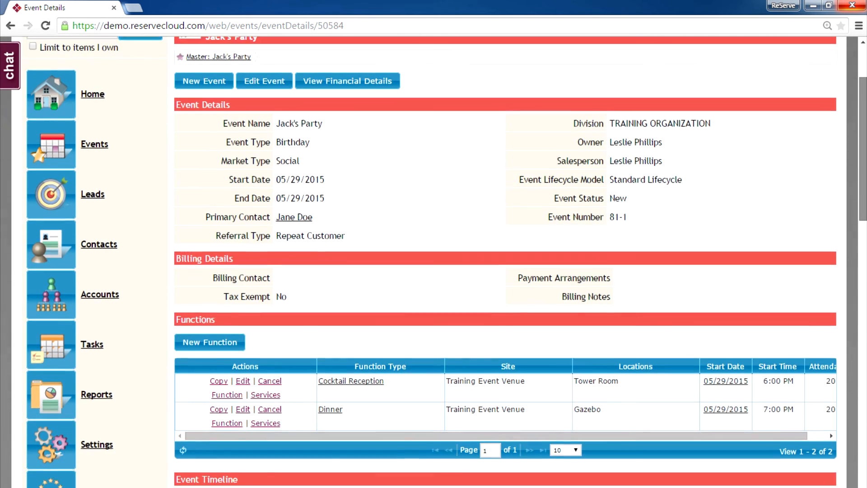
scroll(444, 262, "down", 8)
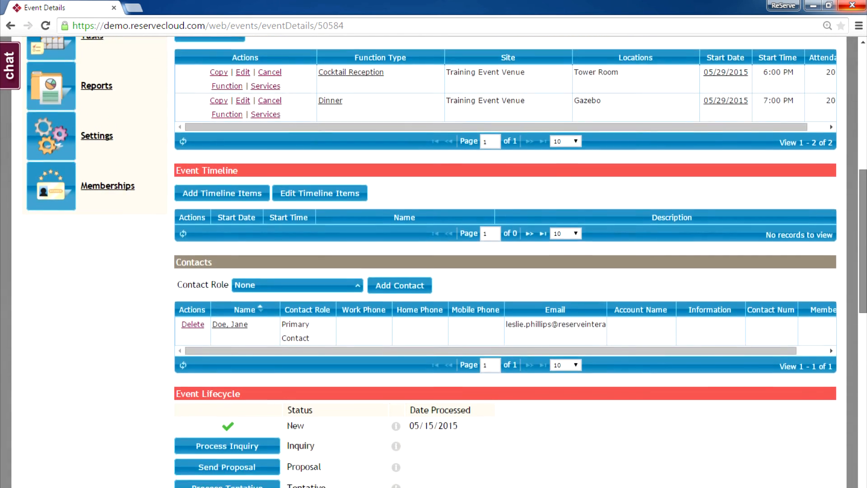
scroll(444, 262, "down", 8)
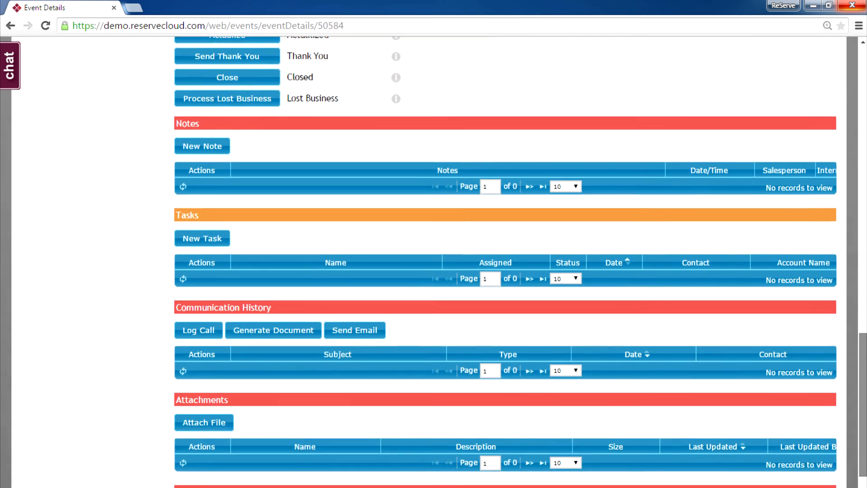
scroll(444, 262, "down", 2)
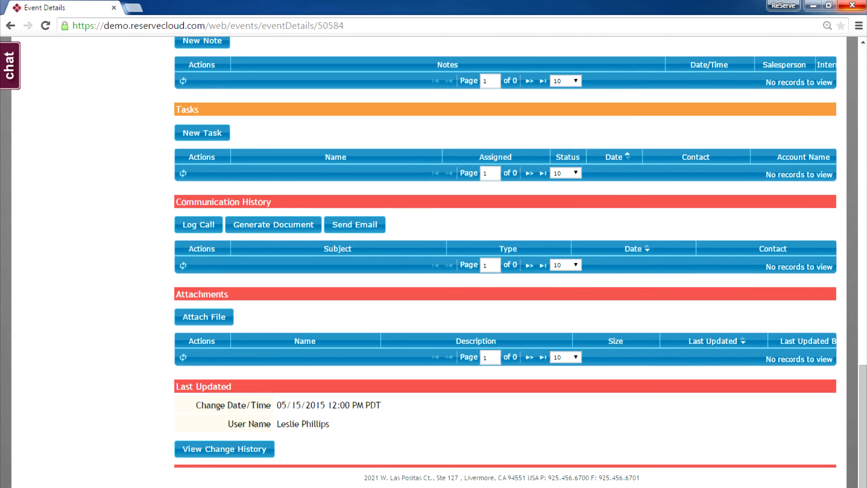
left_click(273, 224)
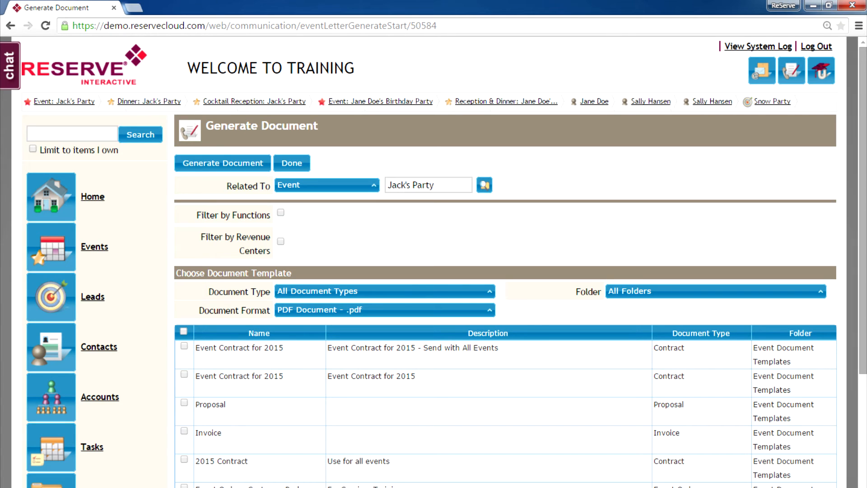
Generate Event Order # 81-1 as a PDF from the Event Order (Customer) template
scroll(447, 262, "down", 4)
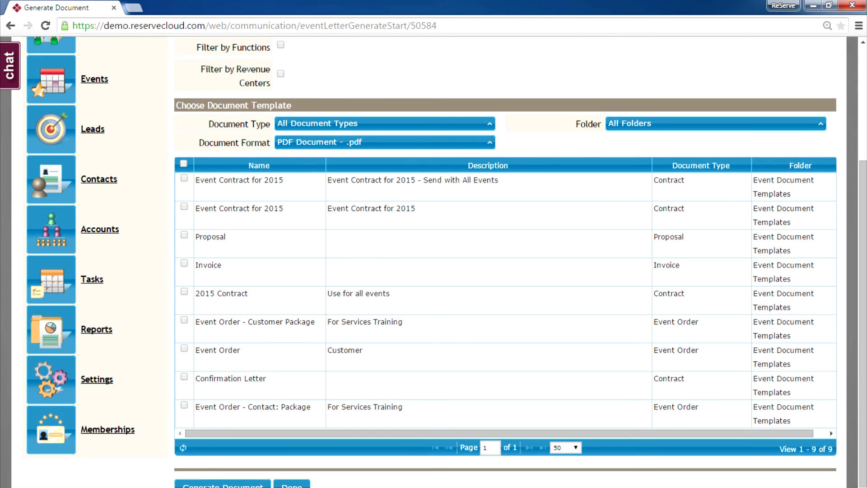
left_click(184, 348)
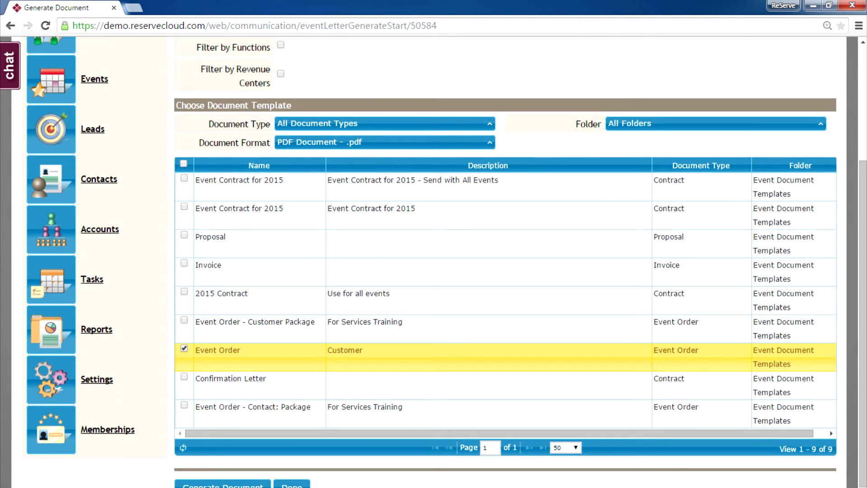
left_click(222, 485)
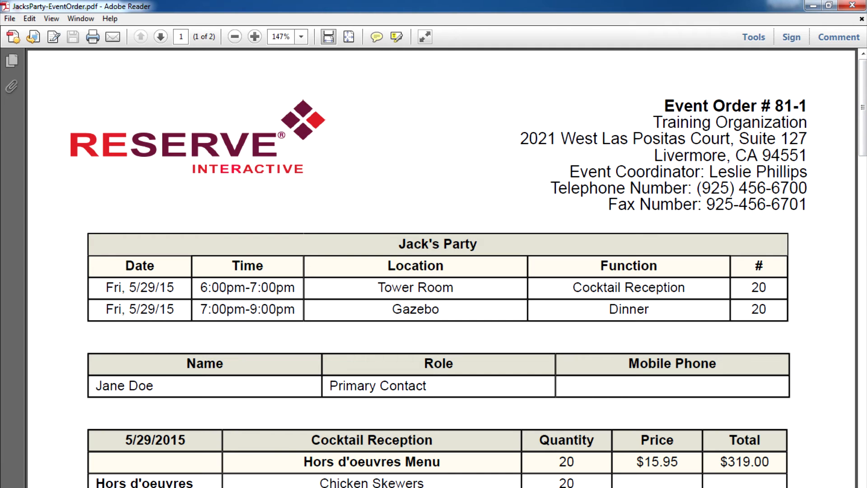
Scroll through JacksParty-EventOrder.pdf to review its Cocktail Reception and Dinner menu sections
left_click_drag(864, 107, 864, 166)
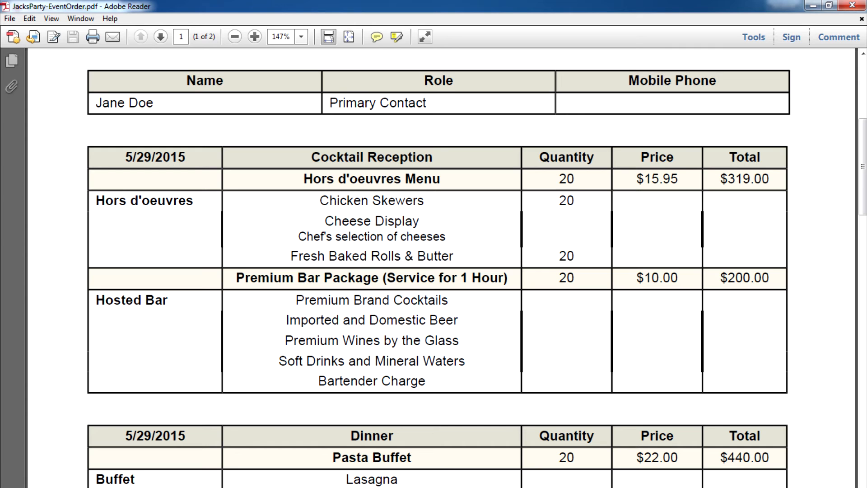
scroll(863, 167, "down", 3)
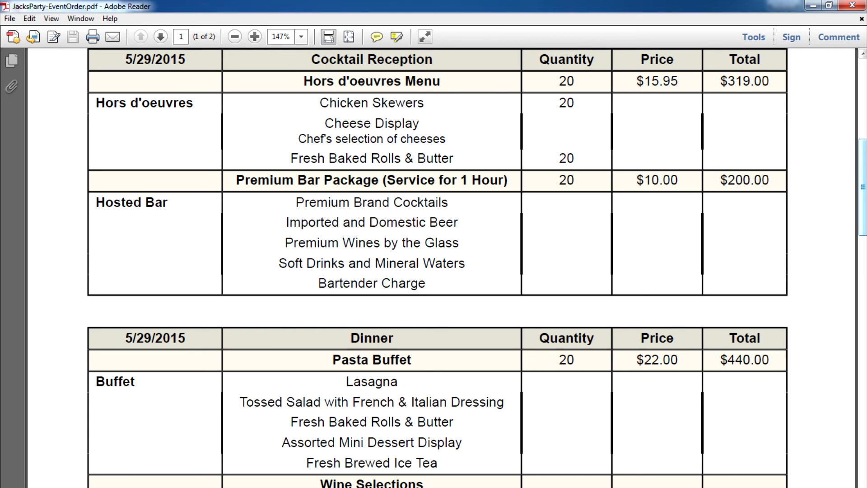
left_click_drag(863, 187, 863, 108)
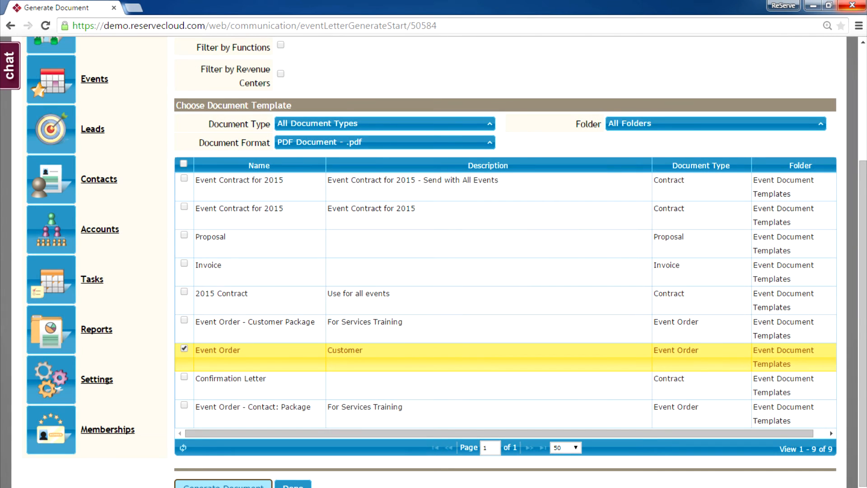
scroll(451, 262, "up", 3)
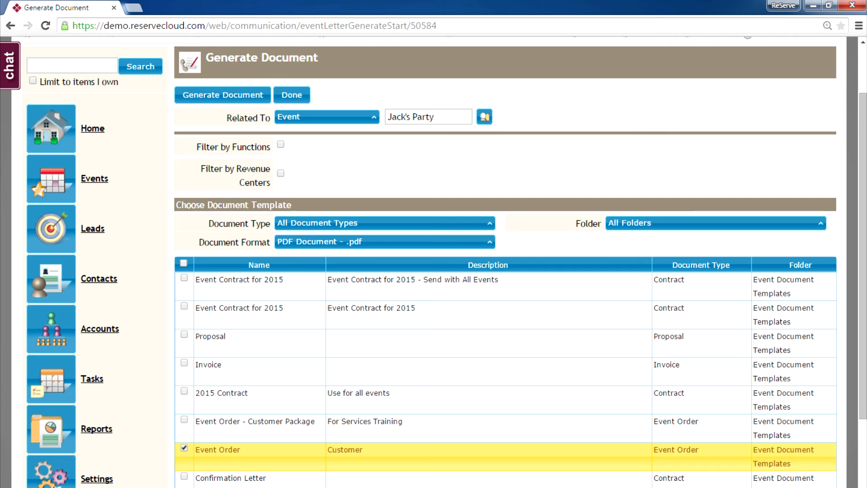
Generate the Event Order PDF filtered by function, leaving out Dinner so only Cocktail Reception remains
left_click(280, 145)
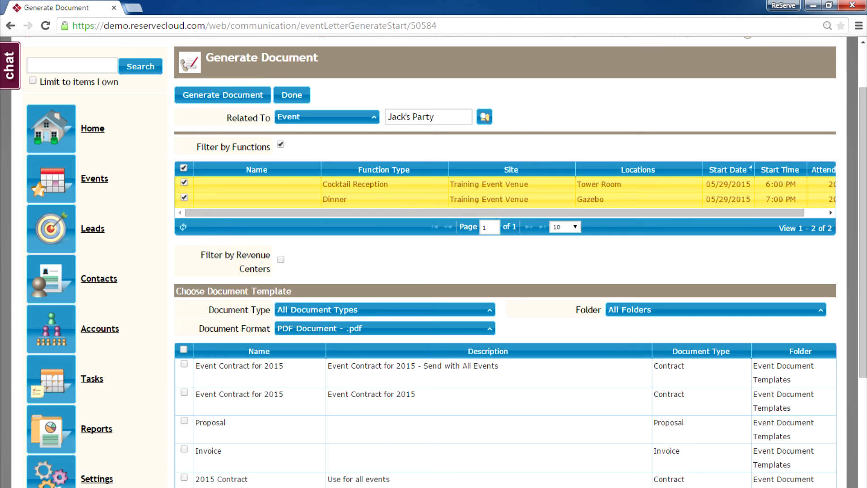
left_click(184, 198)
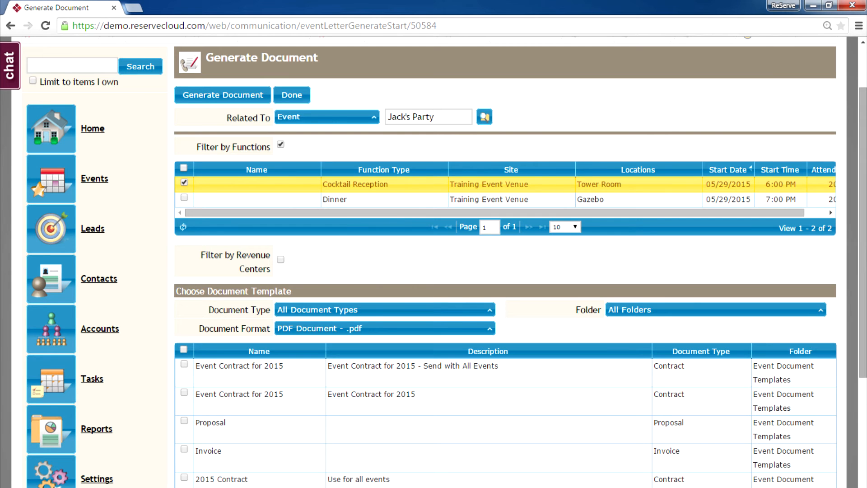
scroll(505, 262, "down", 5)
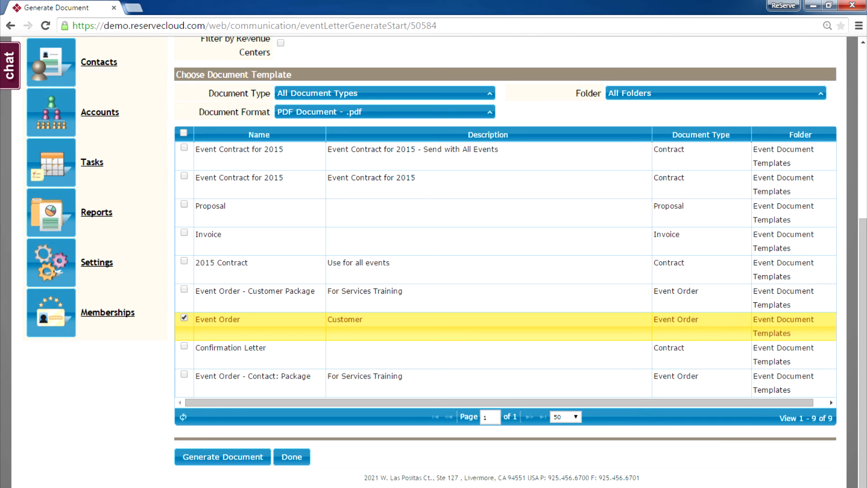
left_click(223, 457)
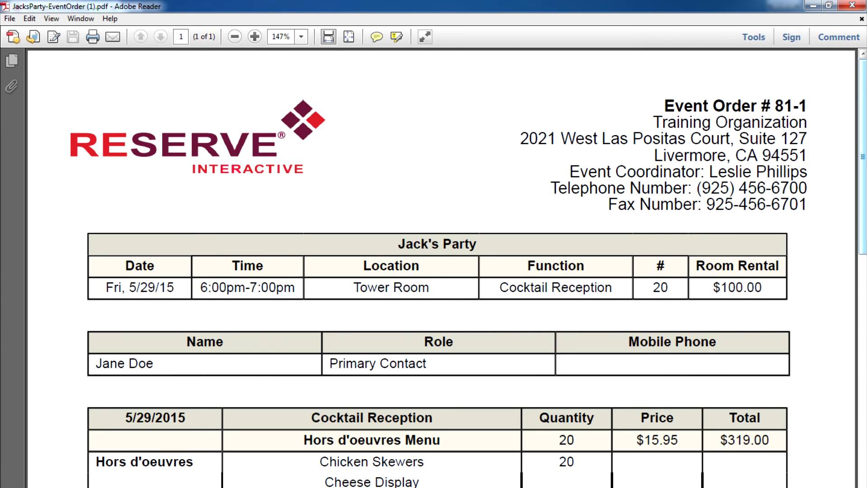
Scroll through the Cocktail Reception event order PDF to check its estimated charges
scroll(442, 268, "down", 3)
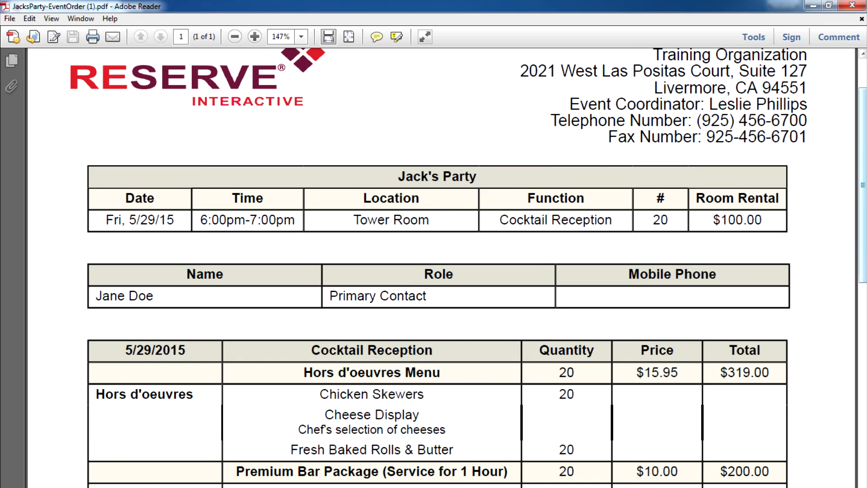
scroll(442, 267, "down", 4)
scroll(441, 267, "down", 6)
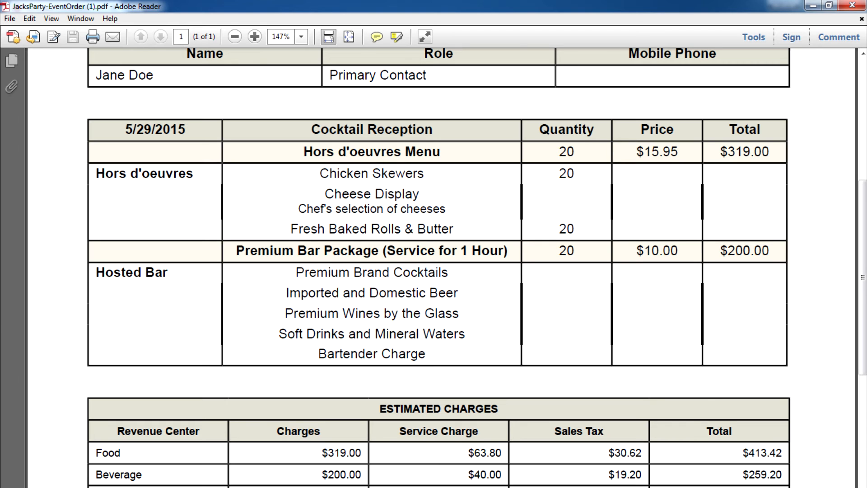
scroll(442, 267, "down", 10)
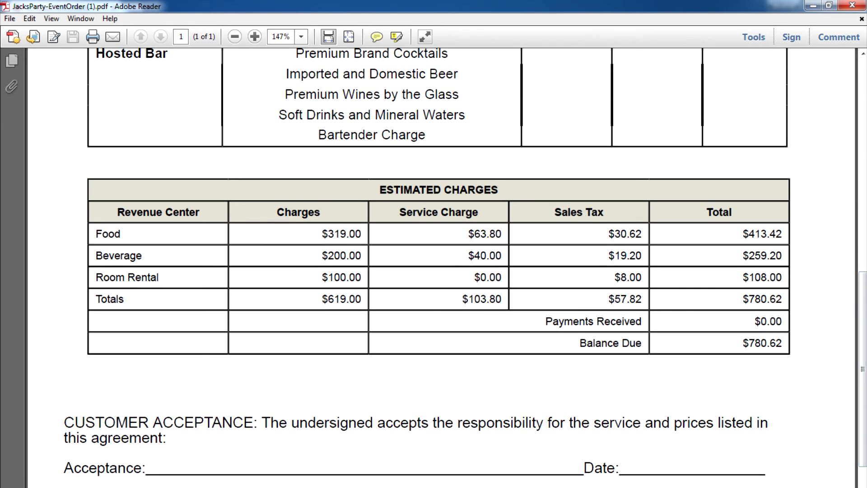
scroll(863, 53, "up", 11)
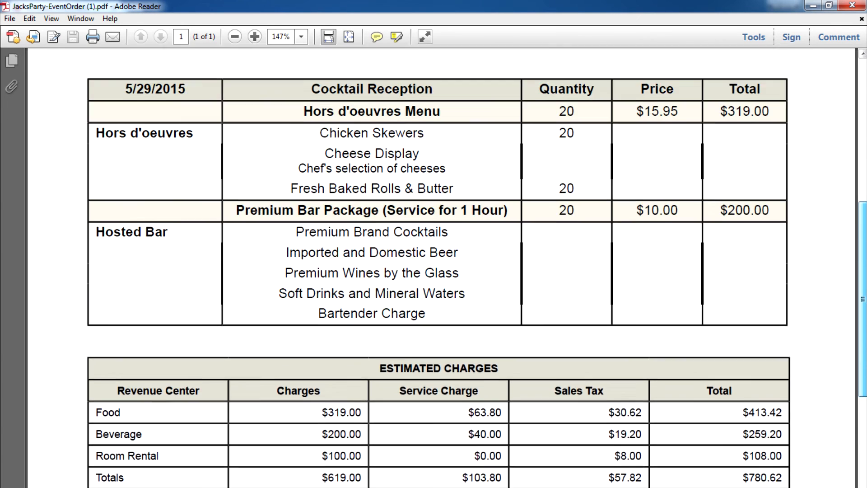
scroll(863, 53, "up", 12)
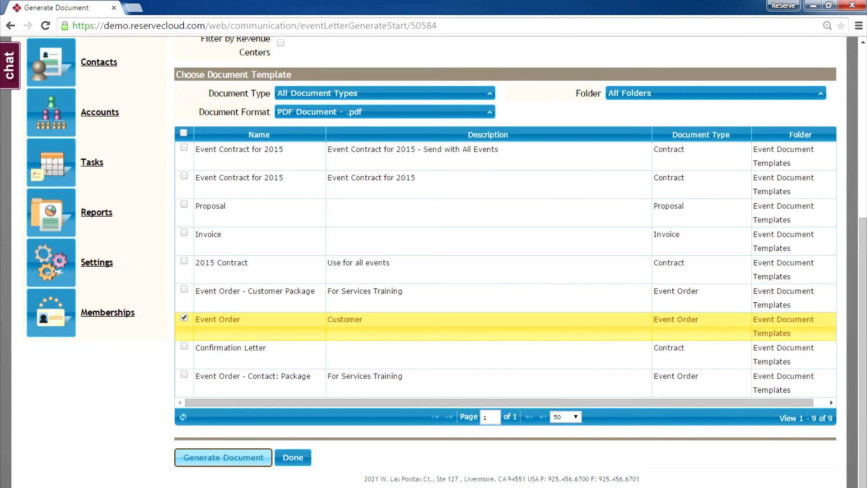
Swap to a revenue-center filter excluding Misc, Room Rental, Labor and Equipment, and generate the PDF
scroll(505, 262, "up", 3)
scroll(505, 262, "up", 1)
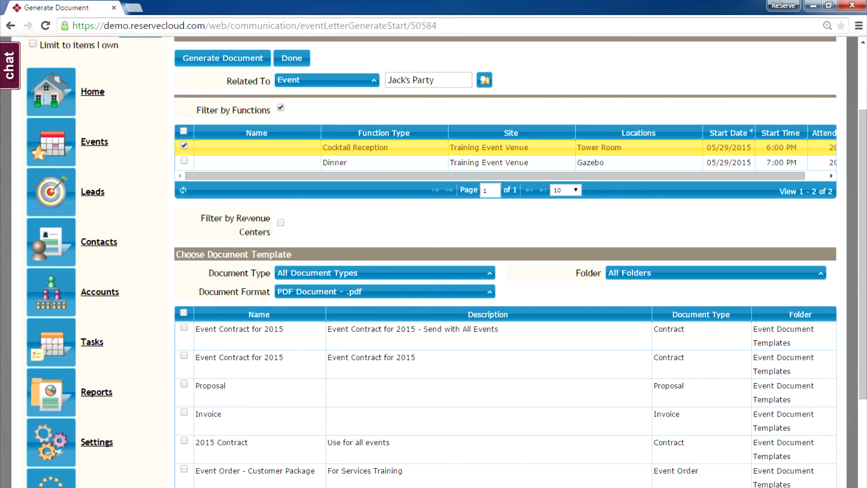
left_click(281, 108)
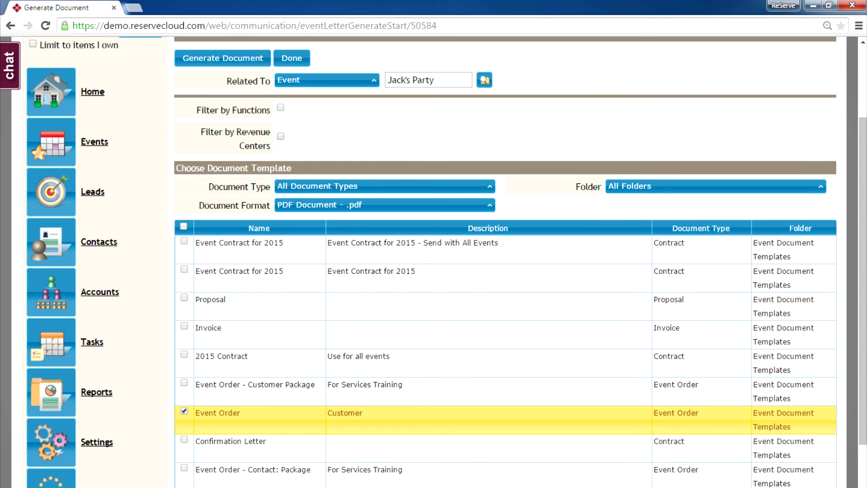
left_click(281, 137)
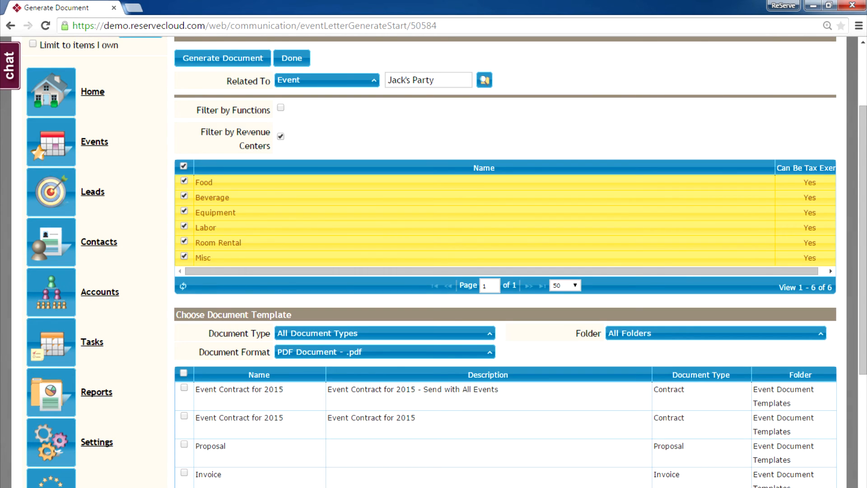
left_click(184, 256)
left_click(184, 241)
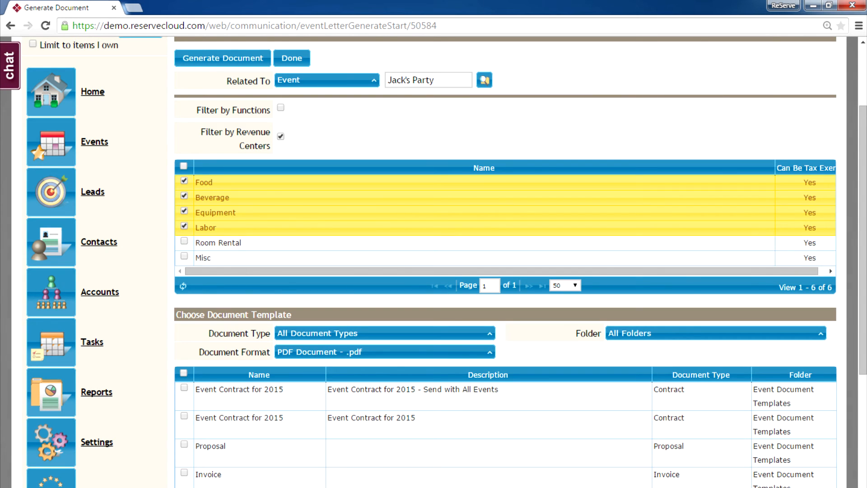
left_click(184, 226)
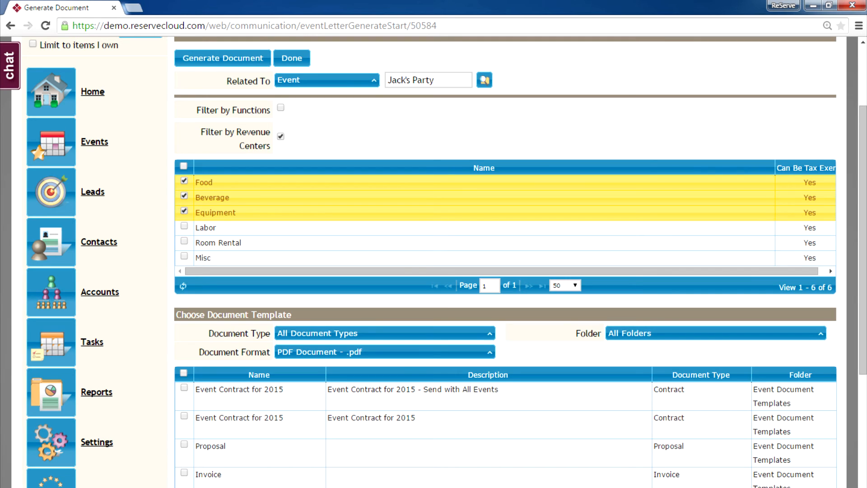
left_click(184, 211)
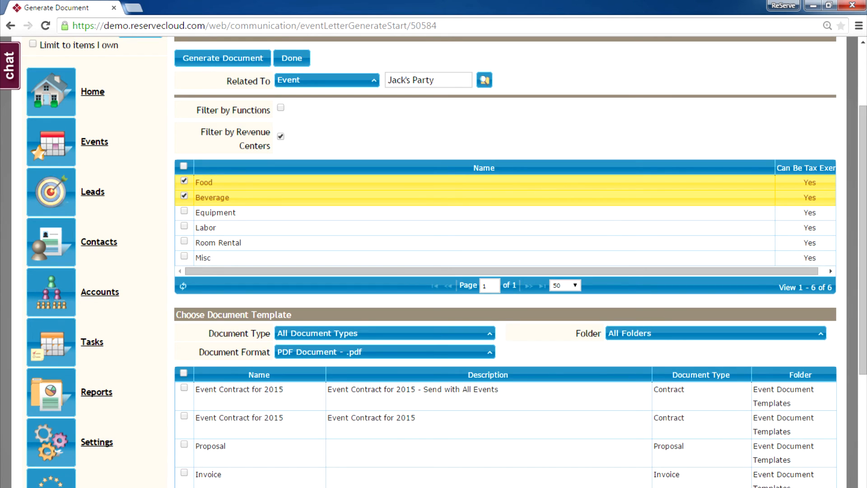
scroll(506, 262, "down", 5)
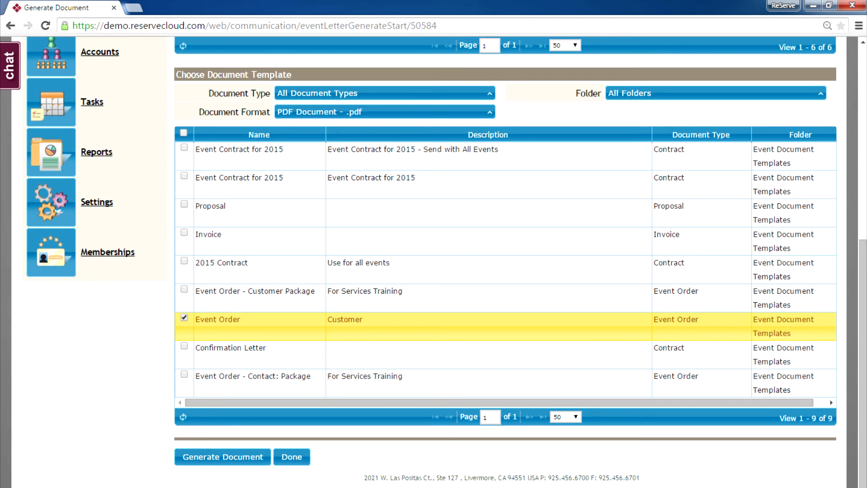
left_click(223, 457)
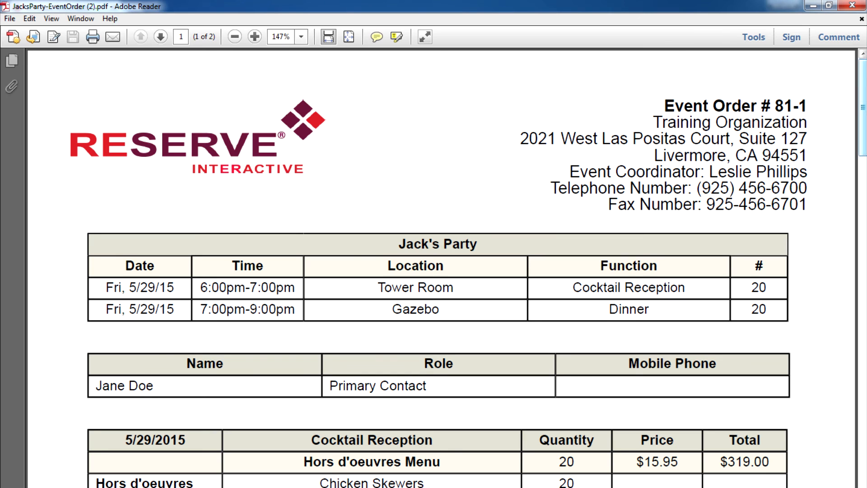
Review the Food and Beverage order's Cocktail Reception and Dinner items, then close Adobe Reader
scroll(442, 267, "down", 3)
scroll(442, 267, "down", 6)
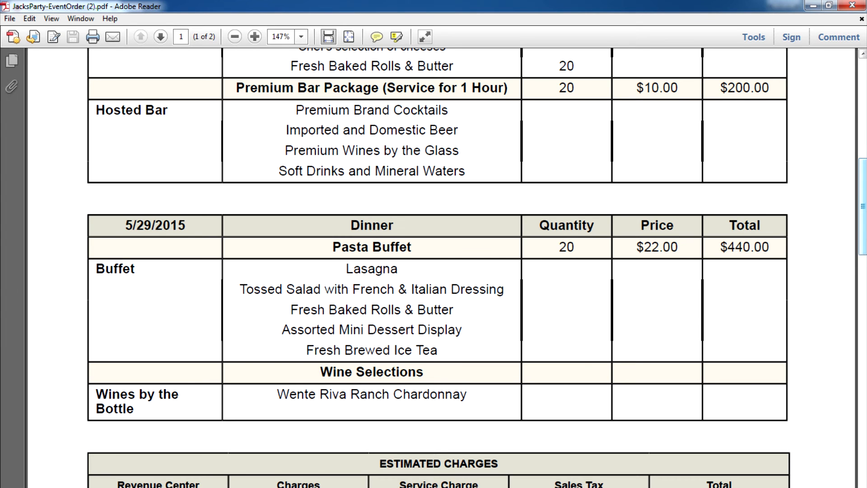
scroll(433, 268, "up", 8)
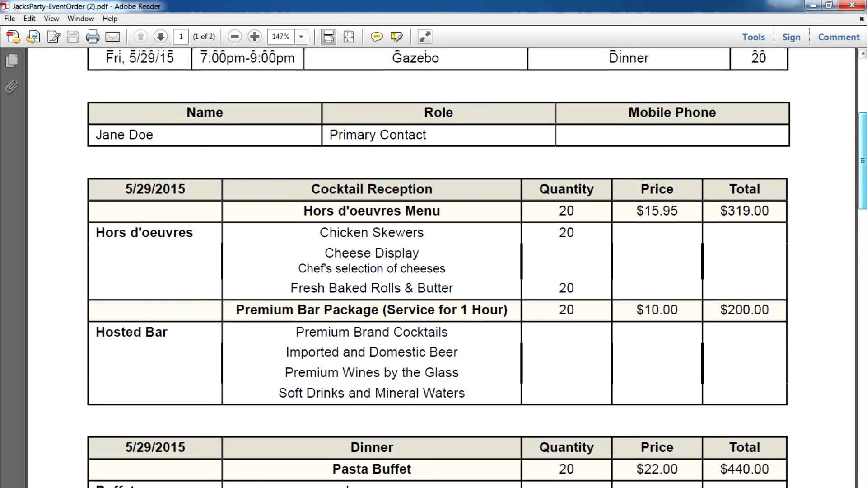
scroll(434, 267, "up", 8)
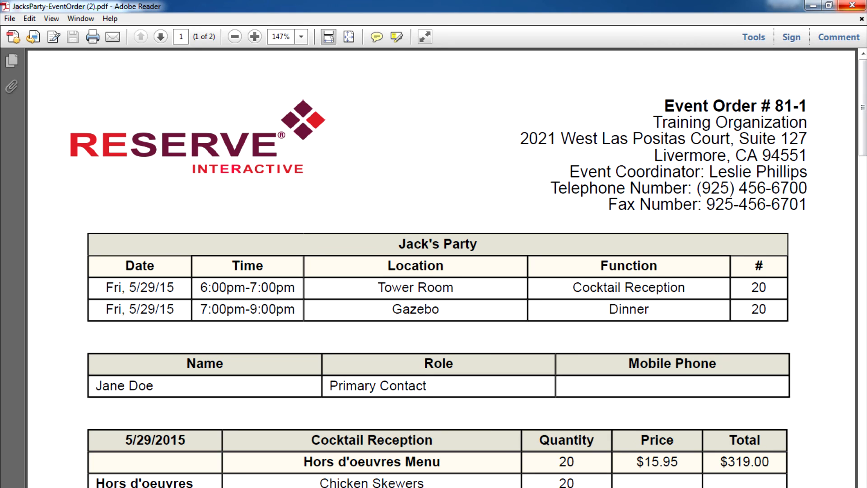
left_click(853, 6)
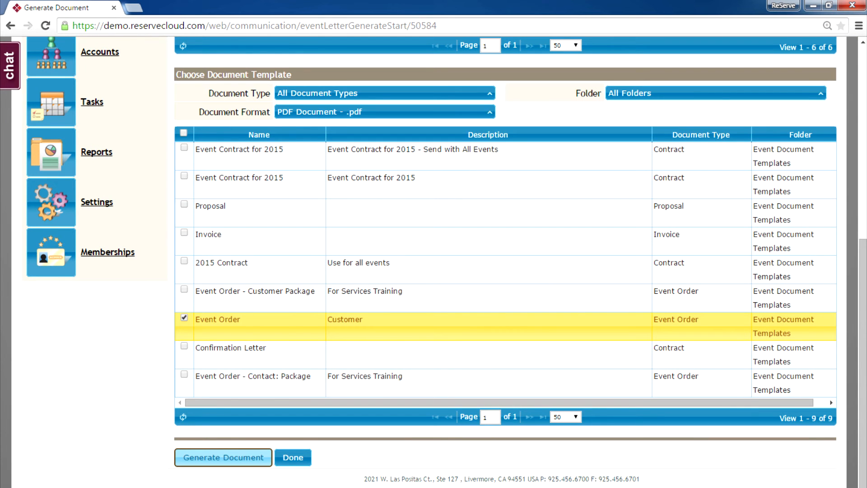
Return from the document generator to Jack's Party event details
scroll(434, 262, "up", 3)
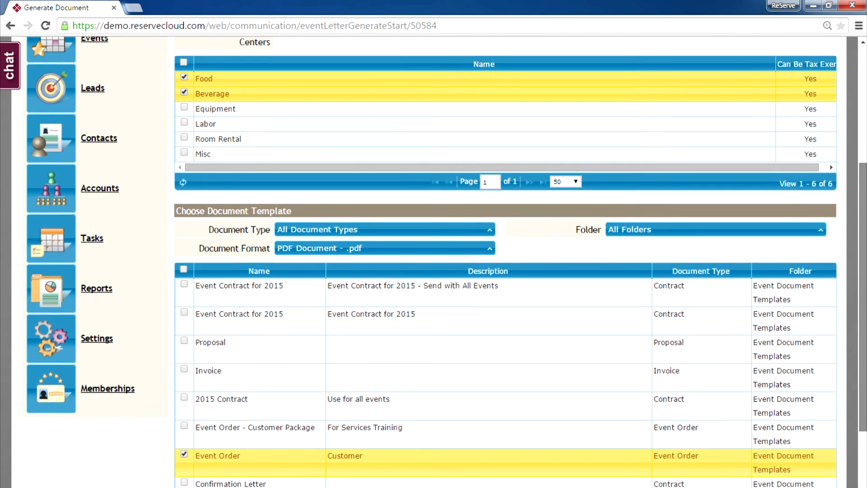
scroll(433, 262, "up", 4)
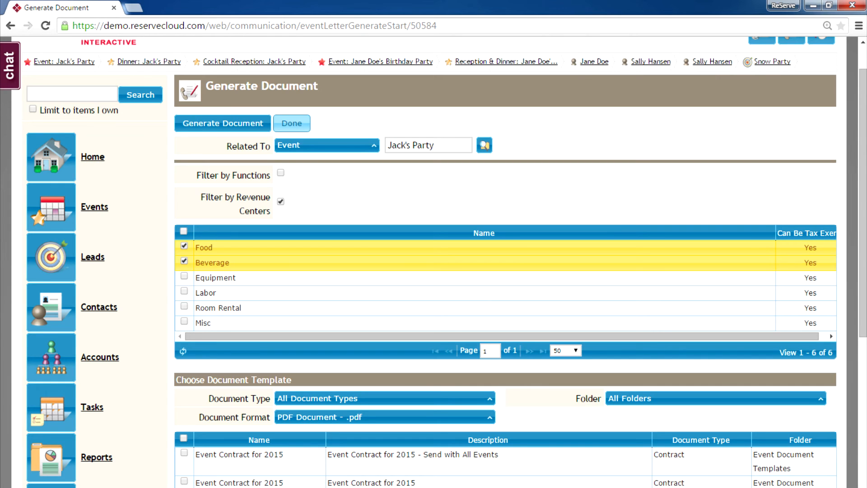
left_click(292, 123)
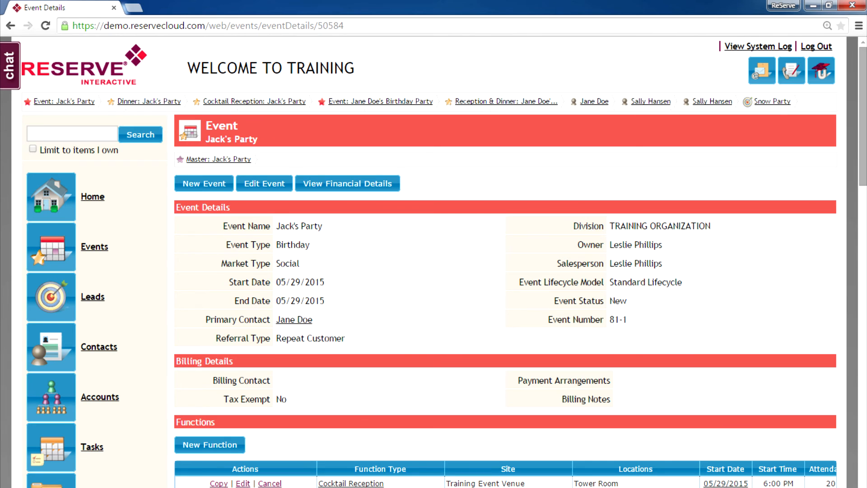
Begin sending a proposal for Jack's Party from the Event Lifecycle section
scroll(445, 261, "down", 3)
scroll(407, 274, "down", 2)
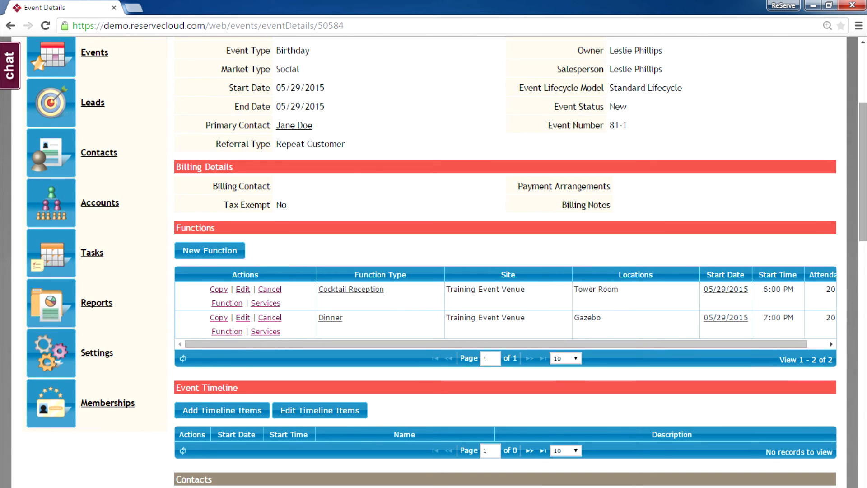
scroll(505, 262, "down", 4)
scroll(505, 262, "down", 7)
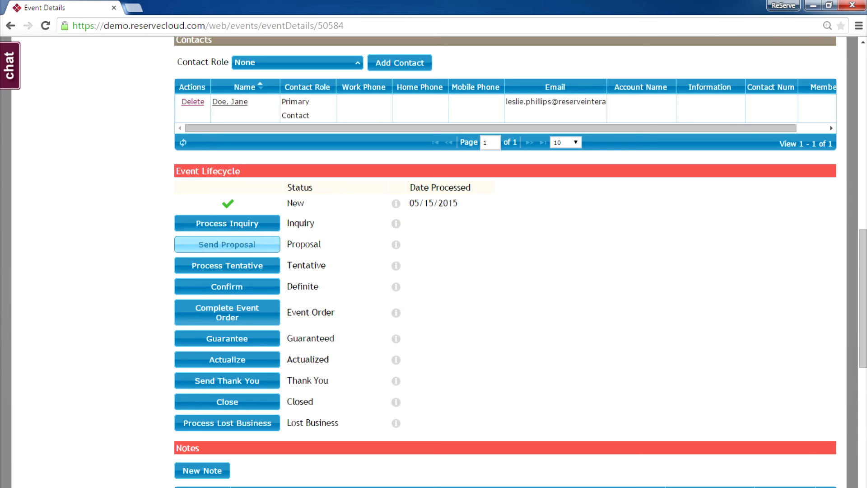
left_click(226, 244)
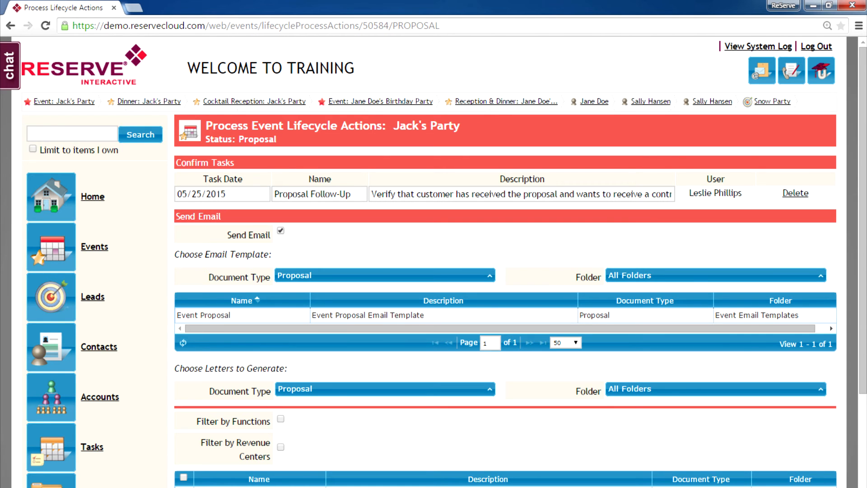
Choose the Event Proposal email template and Proposal letter, then compose the proposal email
left_click(204, 315)
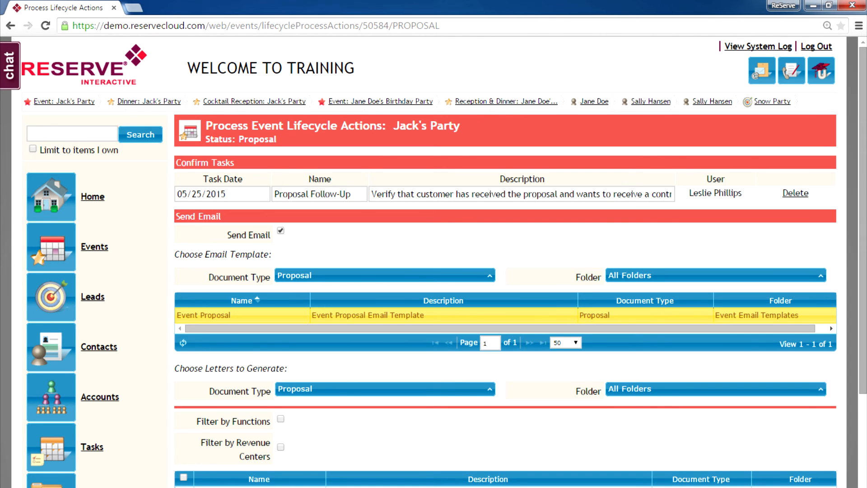
scroll(505, 262, "down", 4)
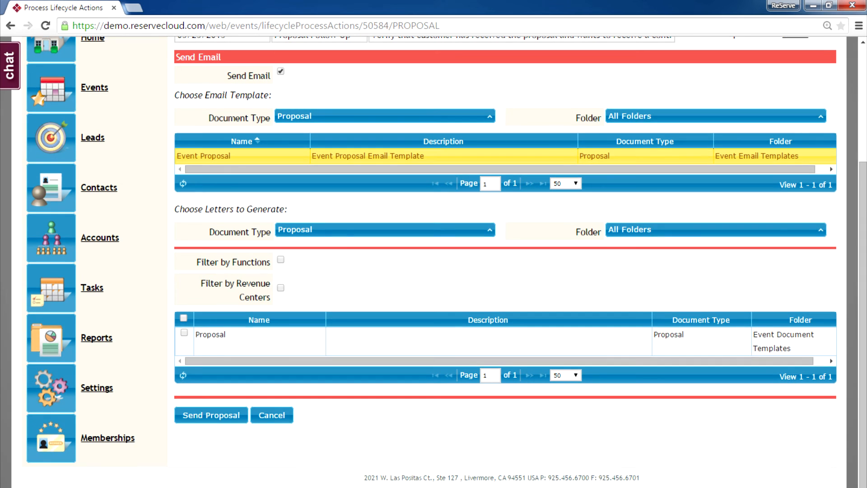
left_click(185, 333)
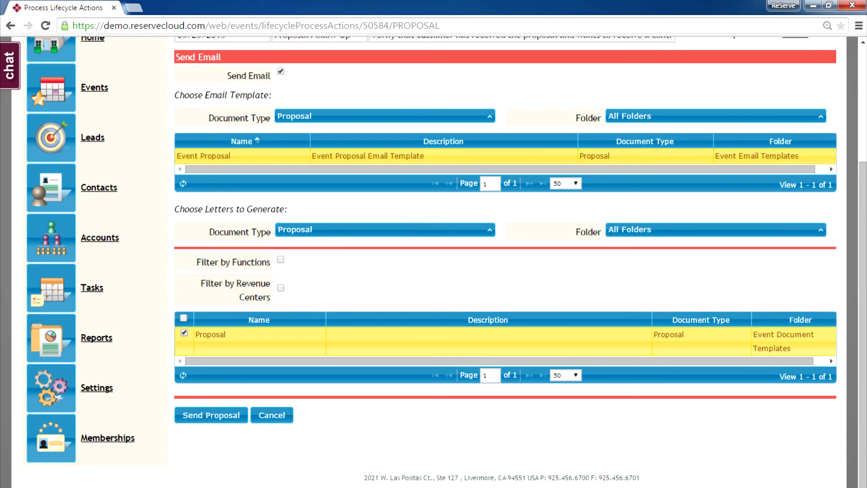
left_click(211, 416)
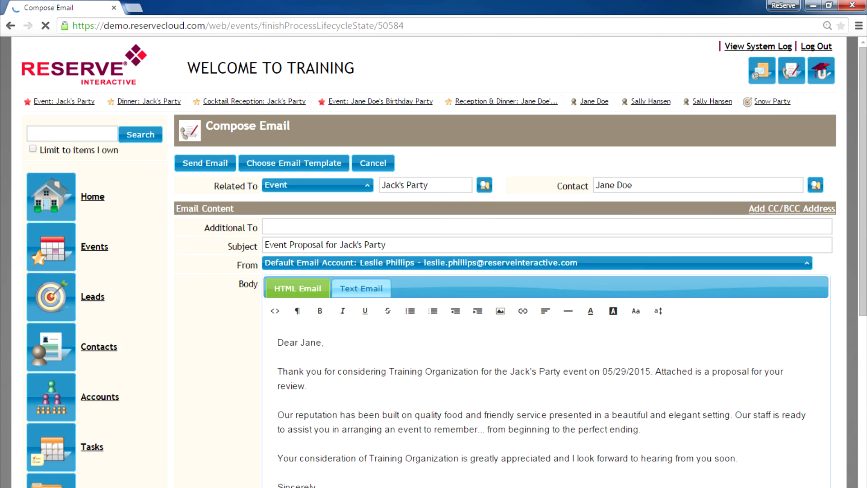
scroll(501, 262, "down", 5)
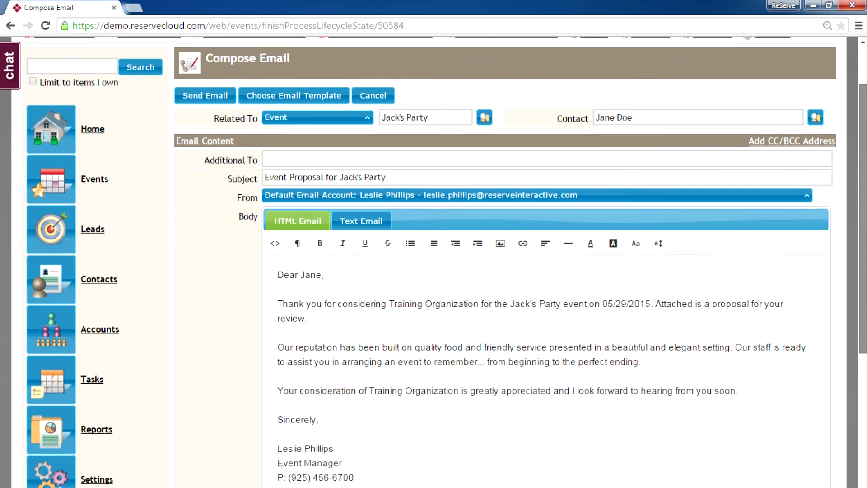
scroll(502, 262, "down", 2)
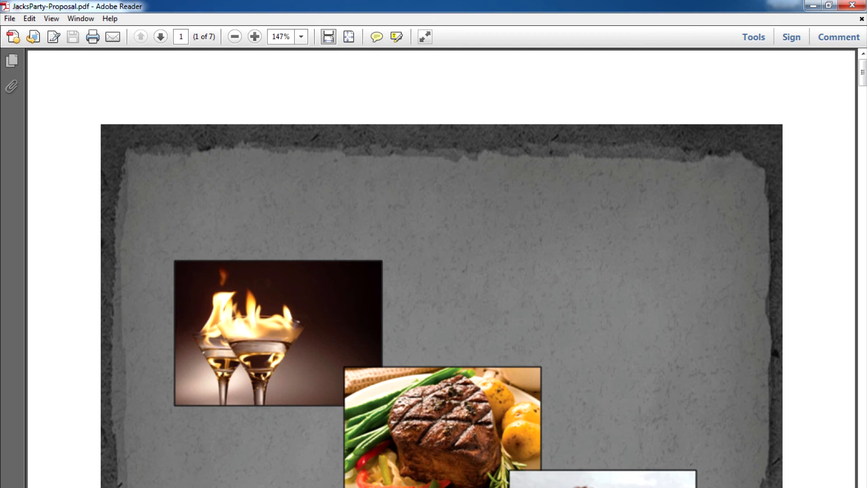
Page through JacksParty-Proposal.pdf past the $1,350.86 charges to Terms and Conditions, then close it
scroll(442, 267, "down", 10)
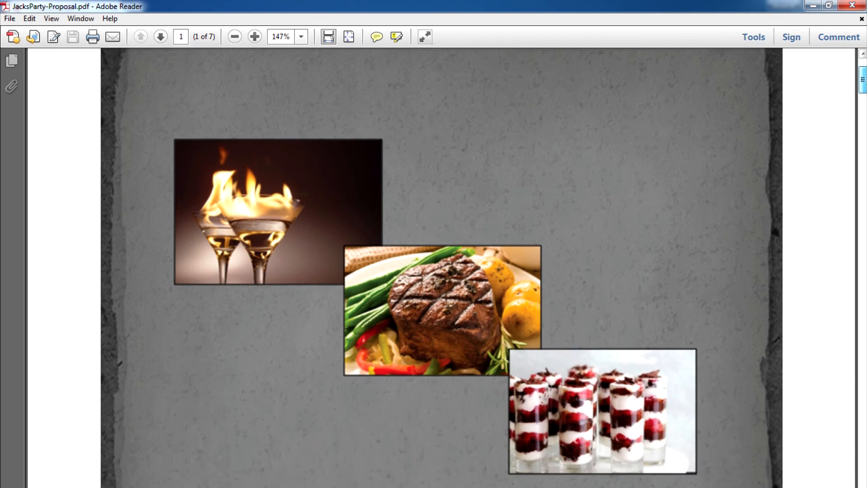
scroll(442, 268, "down", 15)
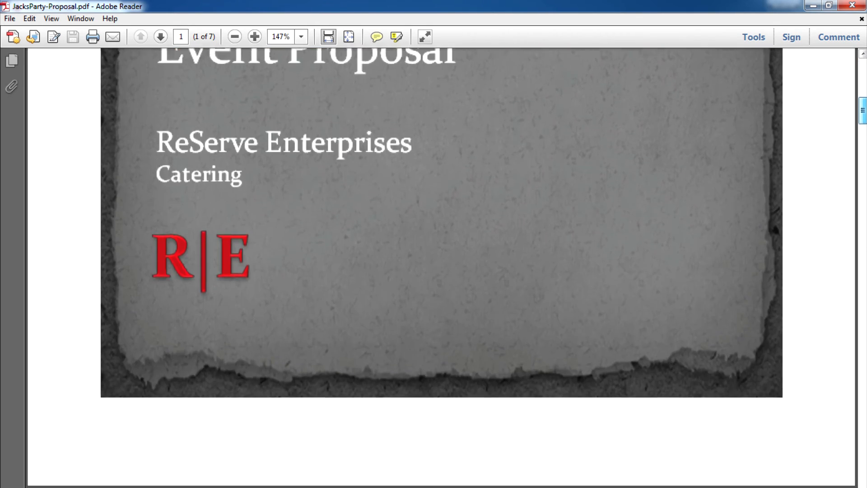
scroll(442, 268, "down", 15)
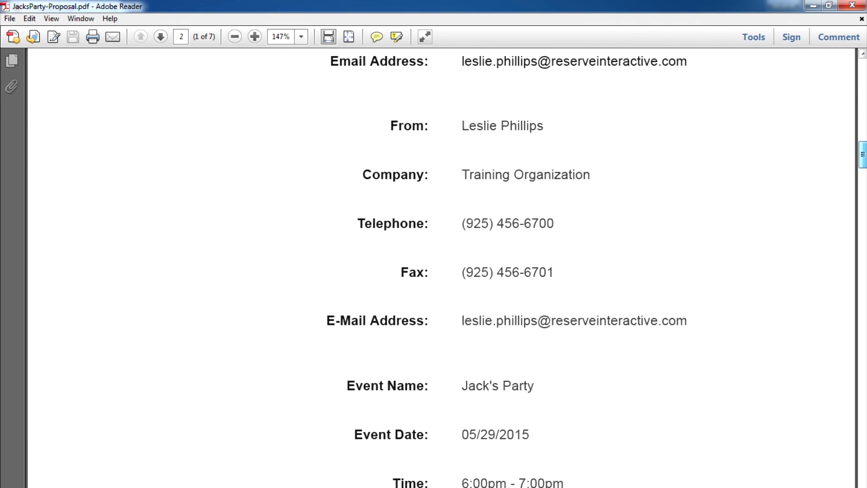
scroll(442, 267, "down", 15)
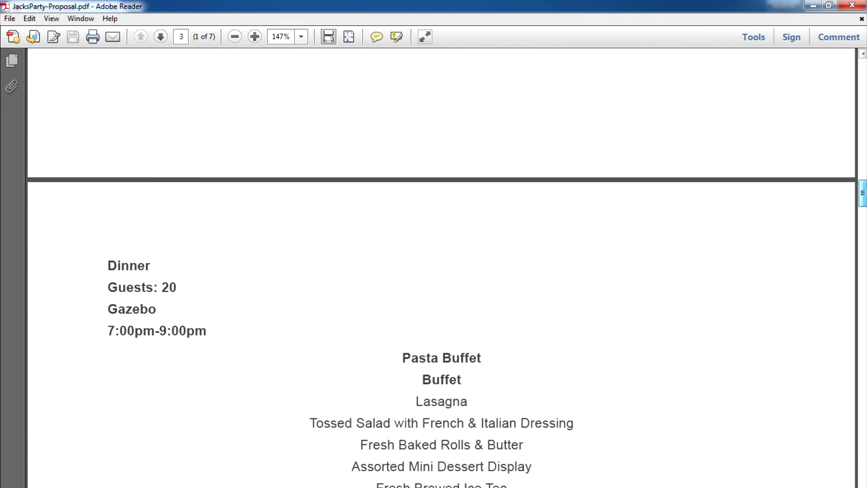
scroll(442, 268, "down", 15)
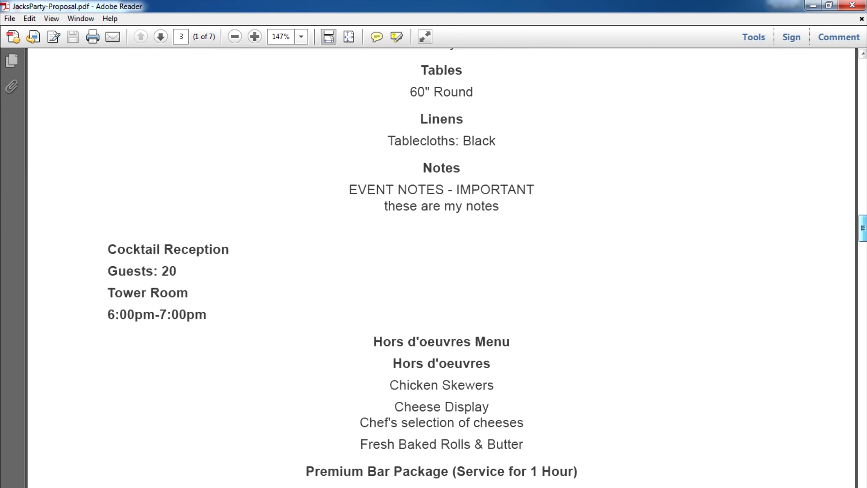
scroll(442, 268, "down", 15)
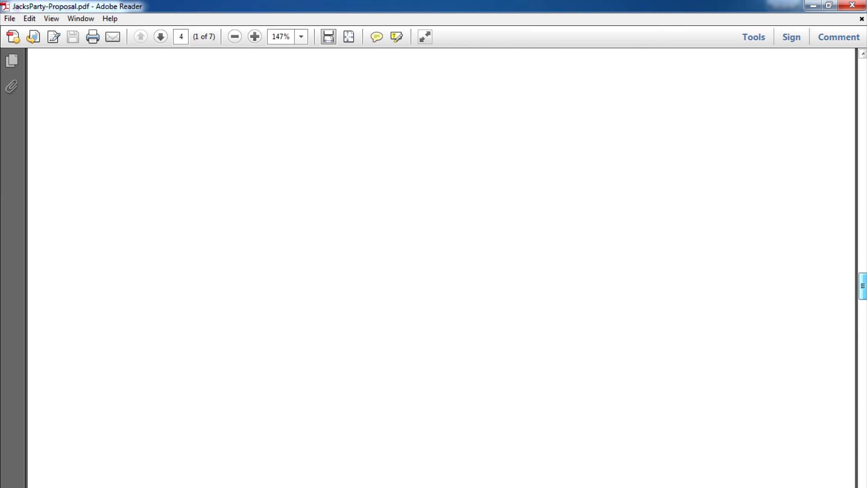
scroll(441, 267, "down", 15)
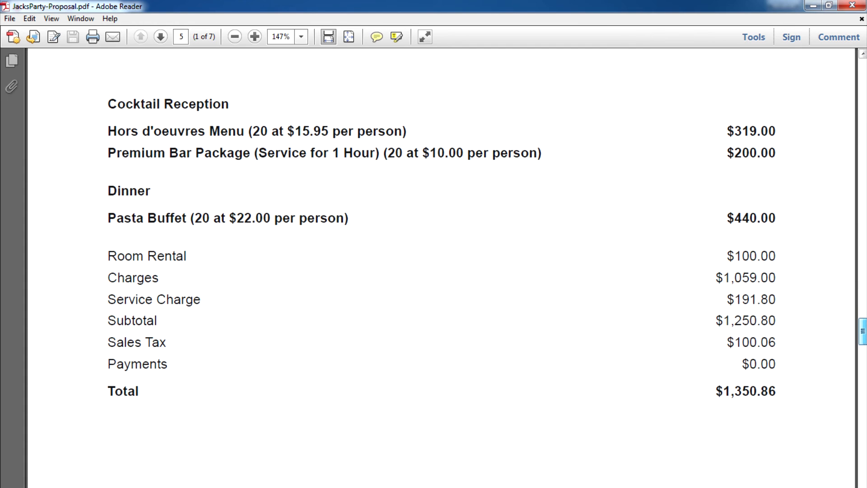
scroll(442, 268, "down", 12)
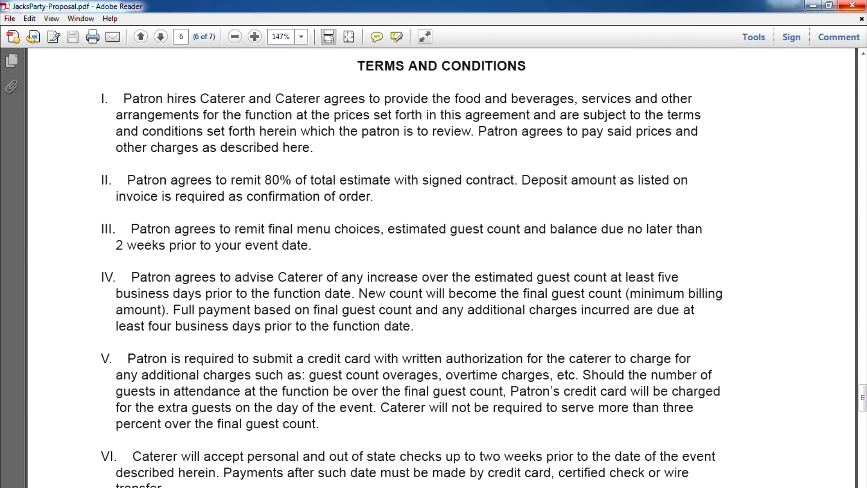
left_click(853, 5)
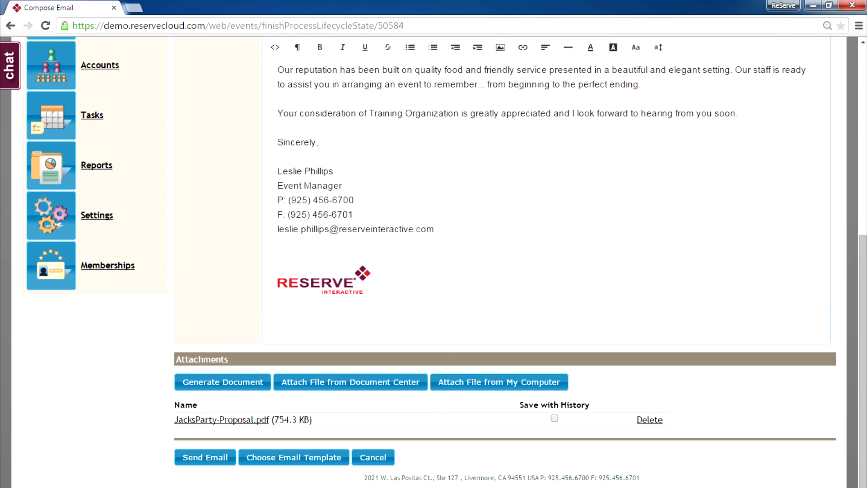
Send the Event Proposal email for Jack's Party to the contact
left_click(205, 457)
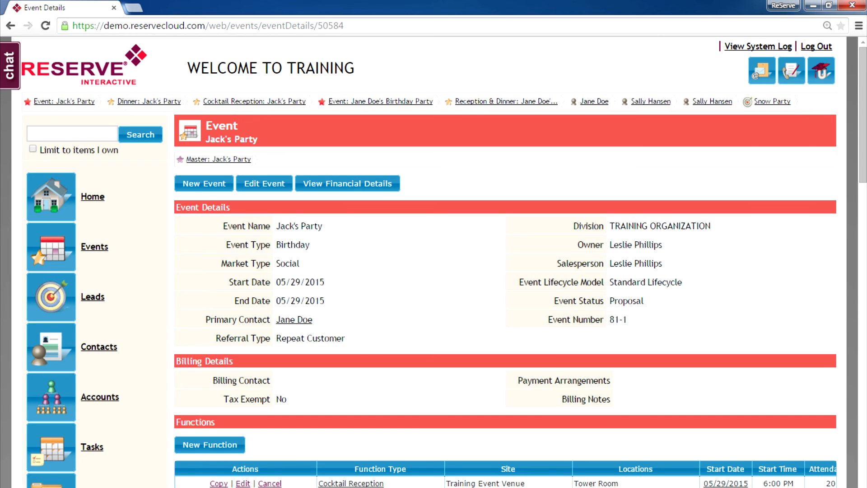
left_click(51, 246)
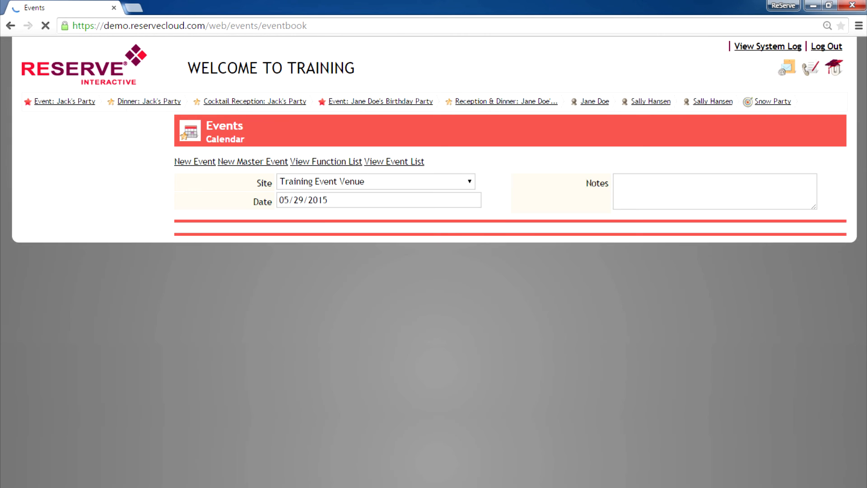
scroll(505, 262, "down", 2)
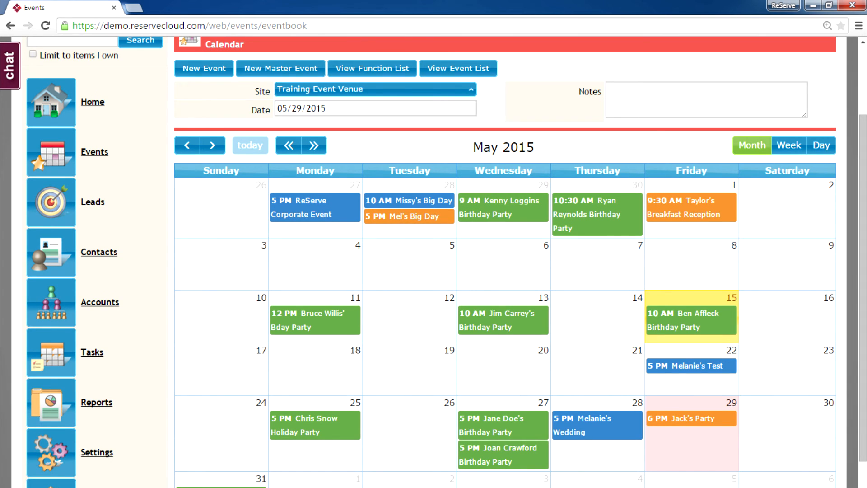
mouse_move(694, 420)
scroll(510, 262, "up", 2)
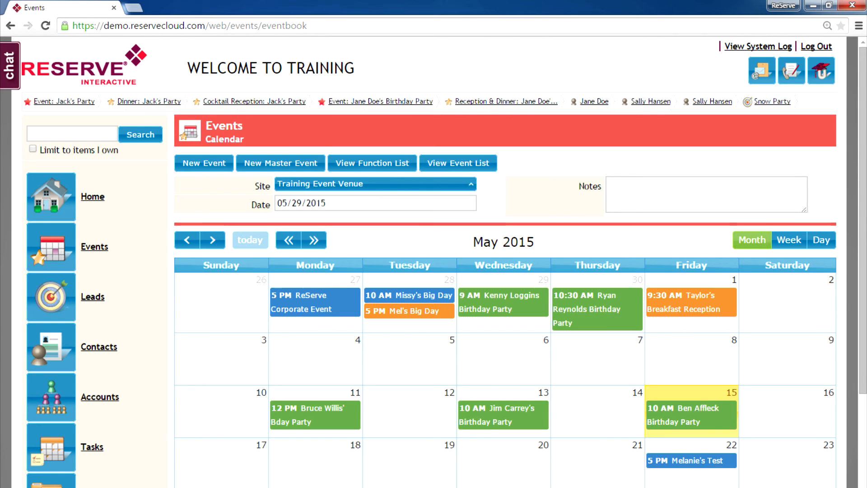
scroll(511, 262, "down", 1)
scroll(510, 262, "down", 1)
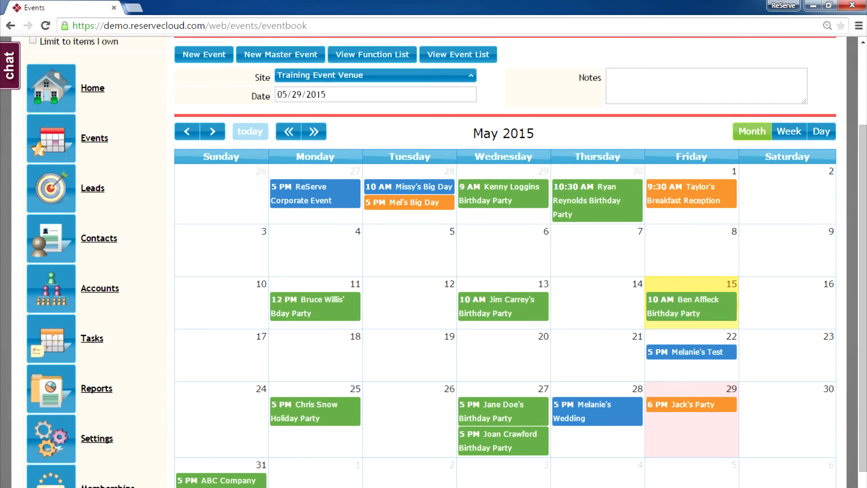
left_click(692, 405)
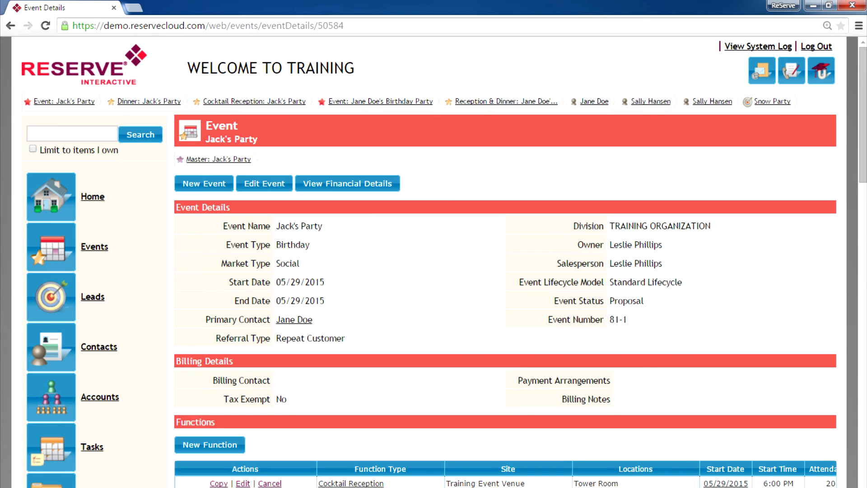
Begin processing Jack's Party as Lost Business from the Event Lifecycle section
scroll(511, 262, "down", 3)
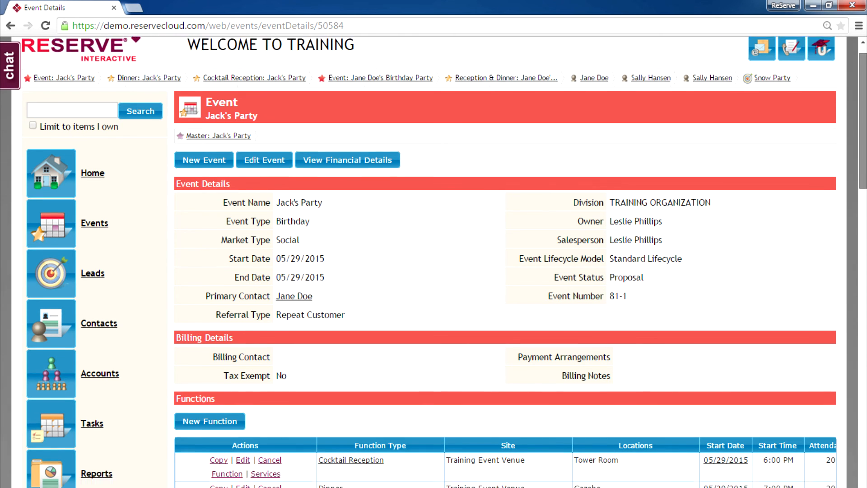
scroll(510, 262, "down", 2)
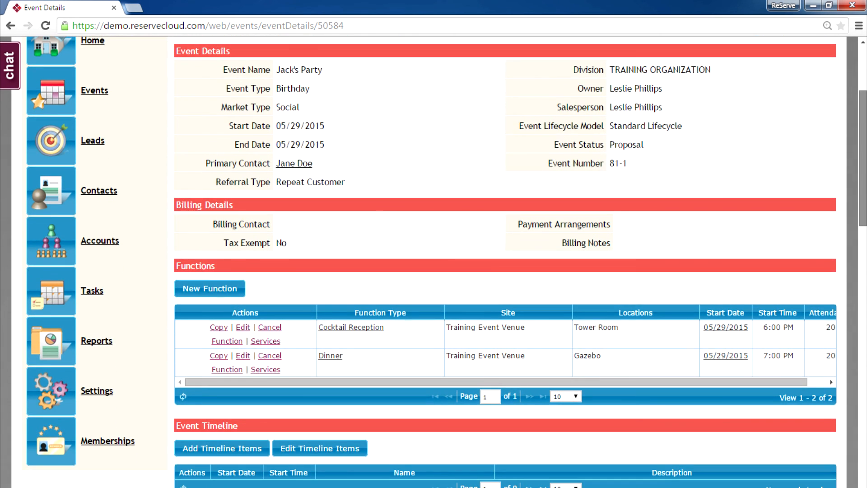
scroll(511, 263, "down", 7)
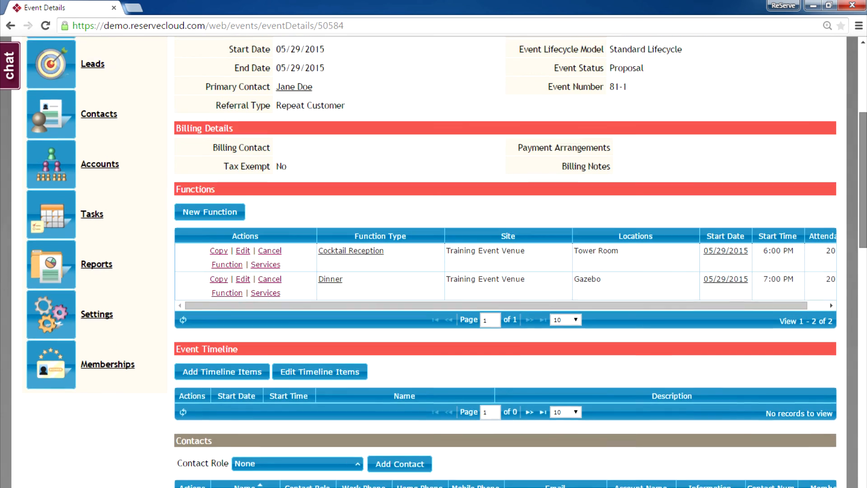
scroll(510, 262, "down", 6)
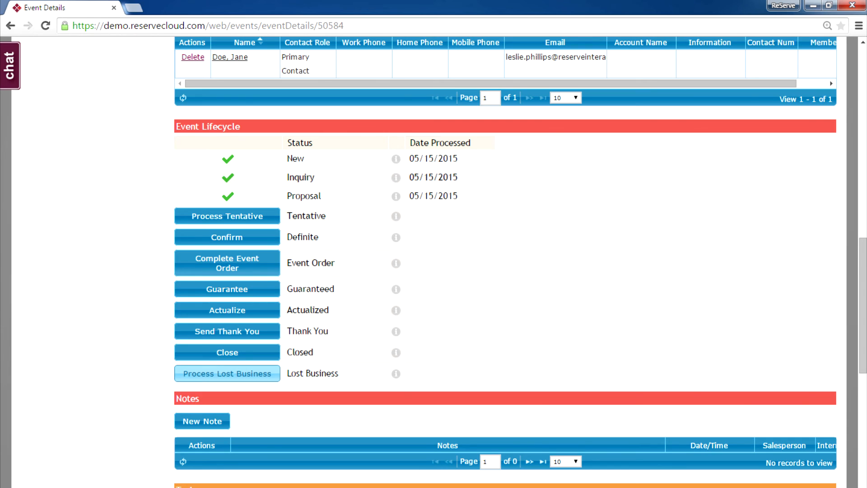
left_click(228, 373)
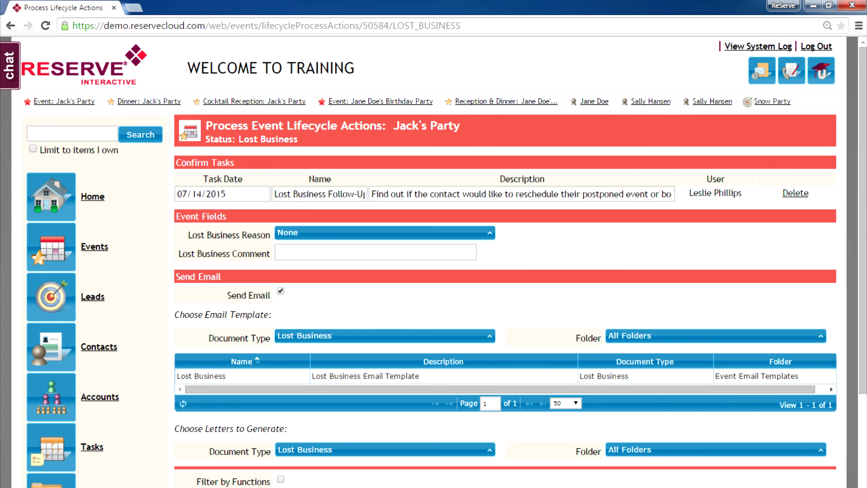
Drop the follow-up task, set reason Event Canceled, pick the Lost Business template, and process
left_click(796, 193)
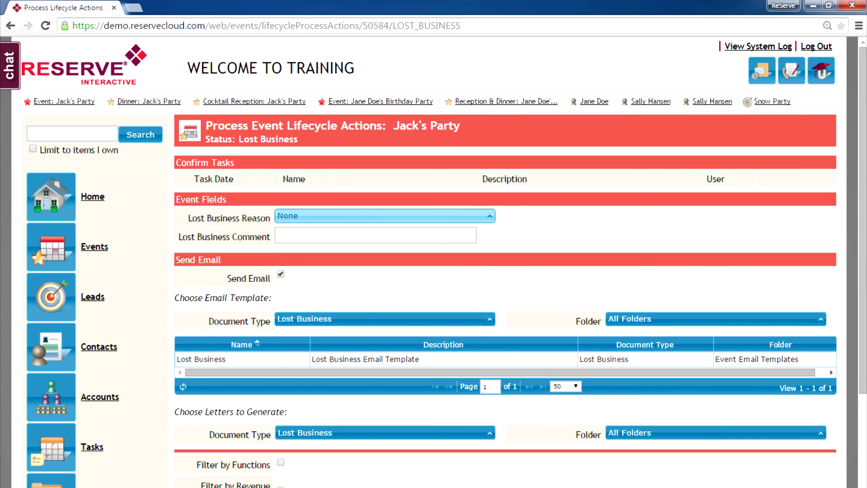
left_click(385, 216)
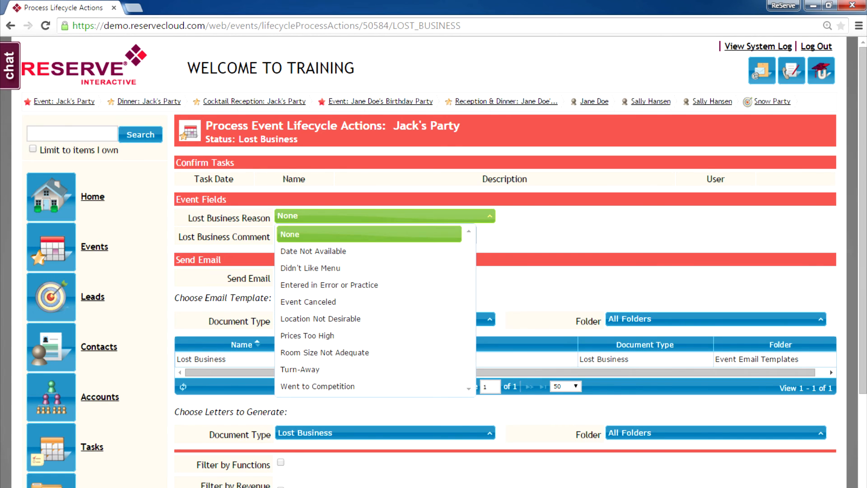
left_click(369, 301)
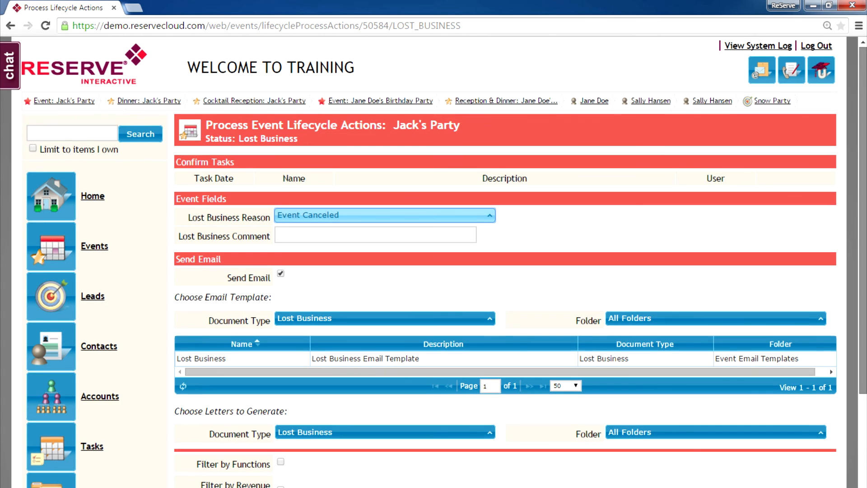
scroll(444, 262, "down", 1)
left_click(365, 299)
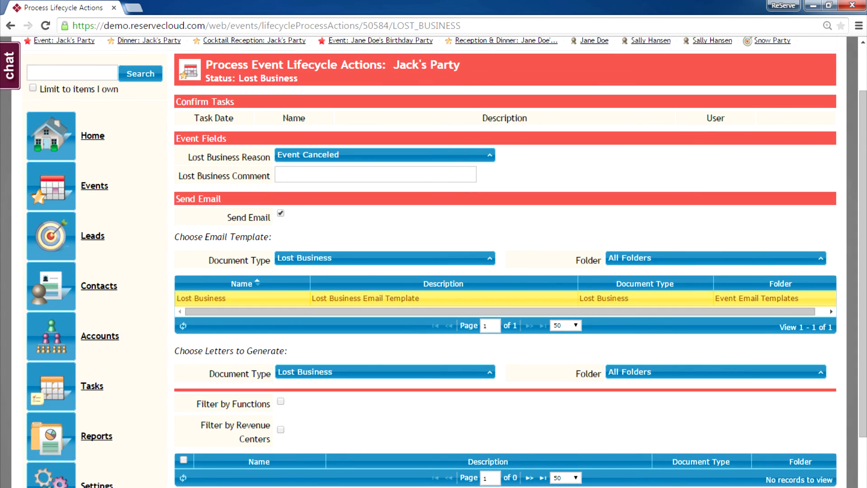
scroll(445, 262, "down", 2)
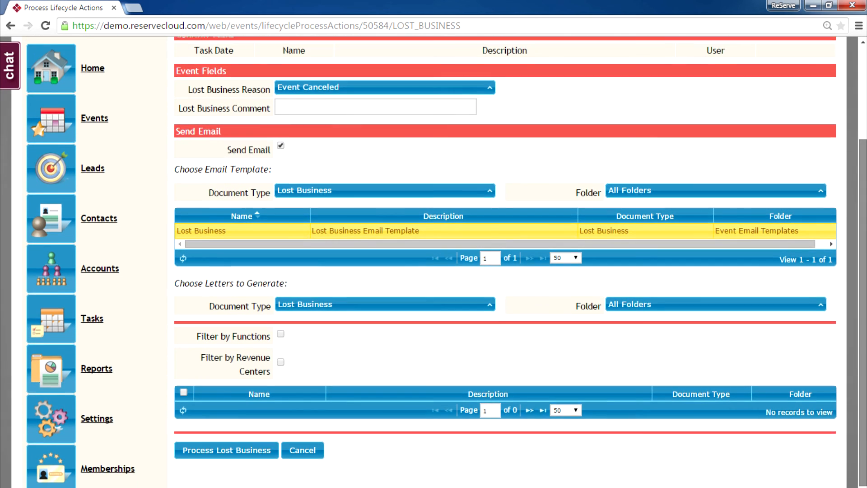
left_click(227, 420)
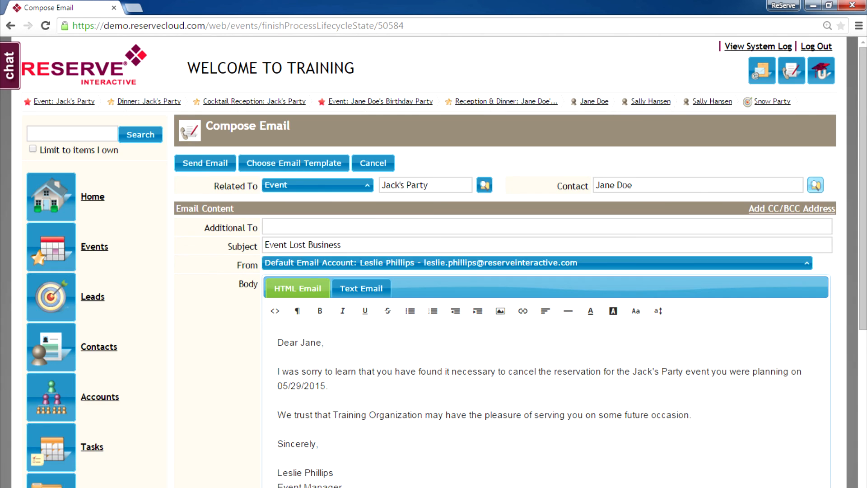
Send the Event Lost Business email for Jack's Party to its primary contact
scroll(452, 262, "down", 6)
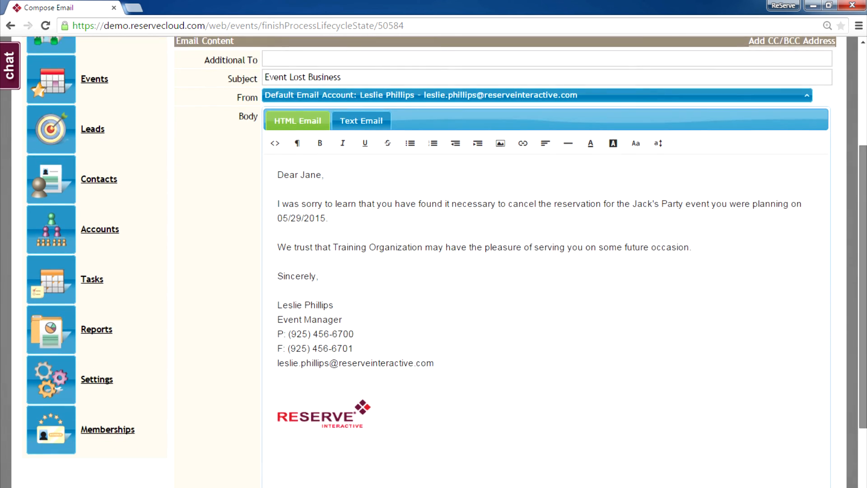
scroll(452, 262, "down", 1)
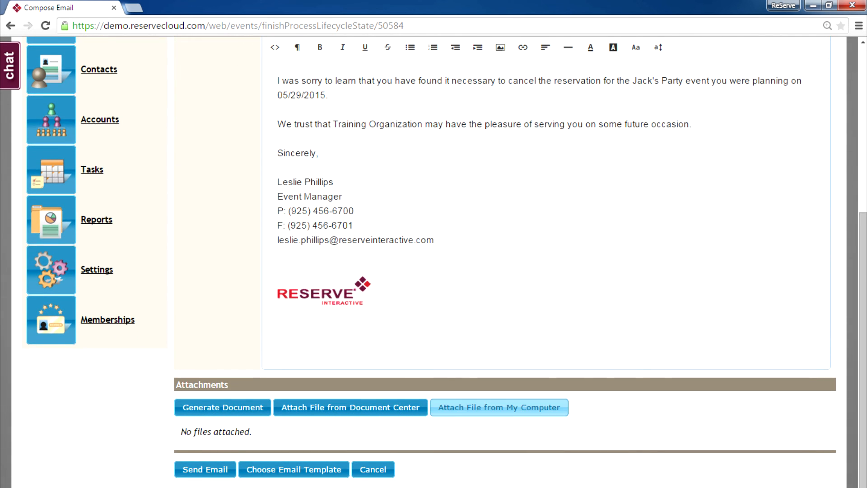
left_click(205, 469)
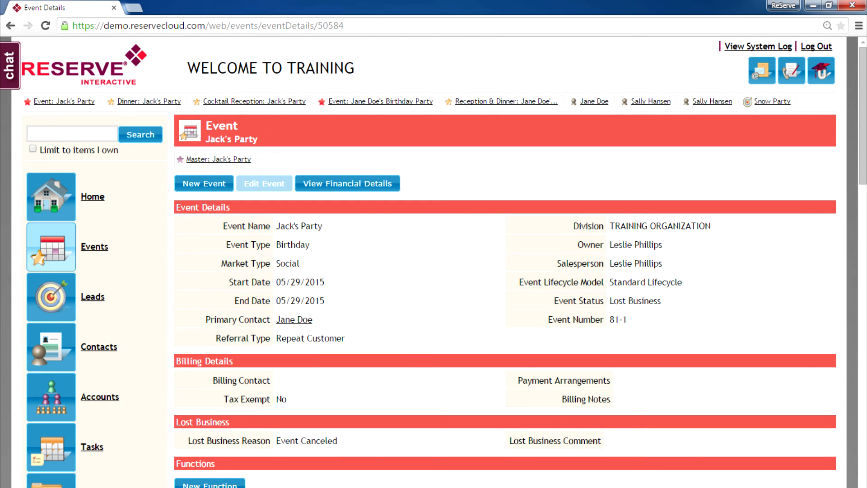
scroll(452, 262, "down", 8)
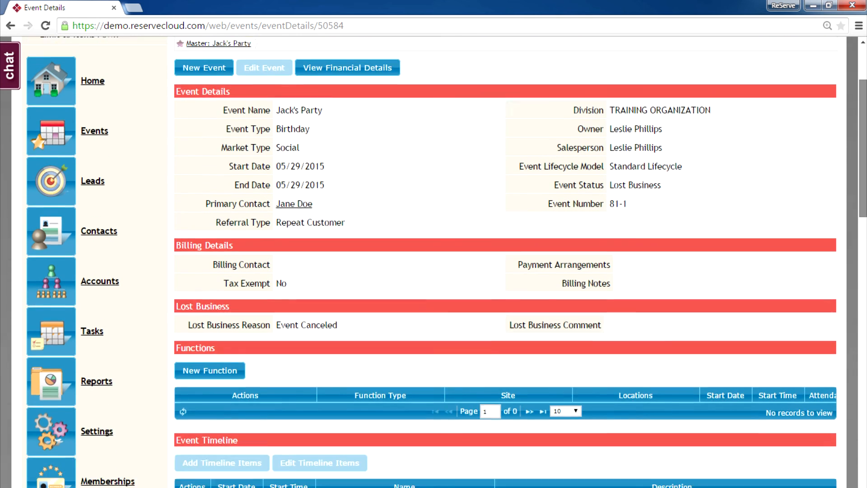
scroll(506, 262, "down", 5)
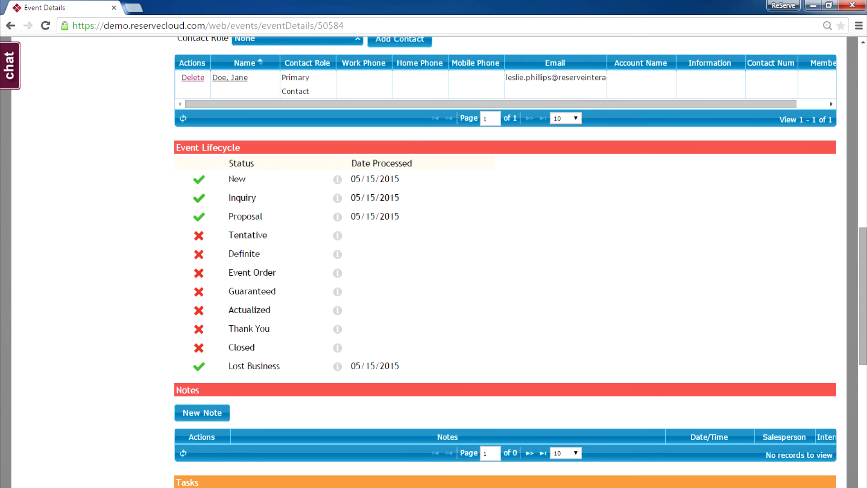
scroll(520, 263, "up", 12)
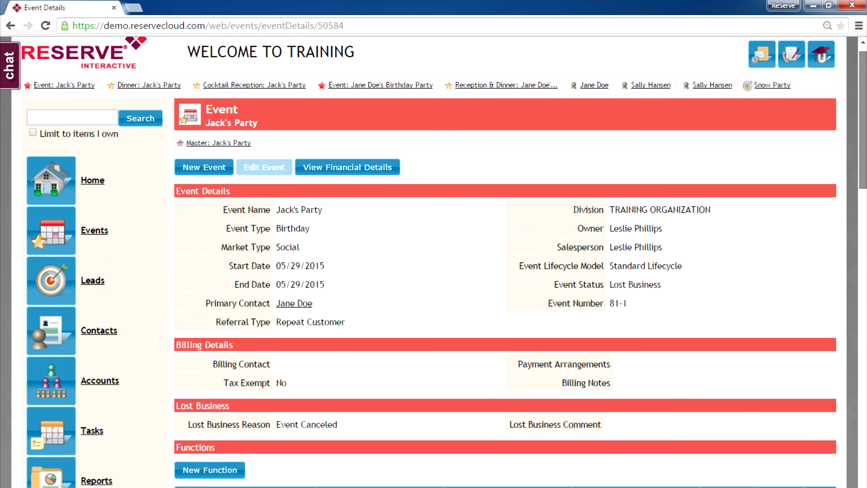
left_click_drag(863, 120, 863, 116)
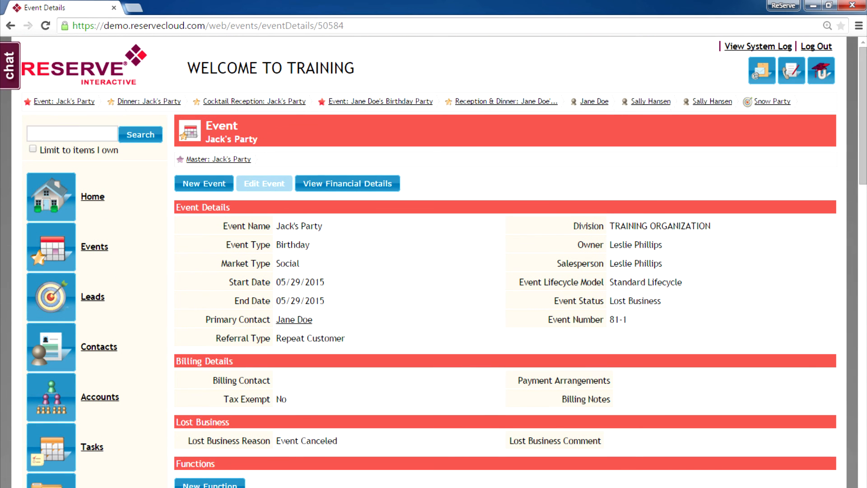
Show the May 2015 Events calendar for the Training Event Venue
left_click(51, 247)
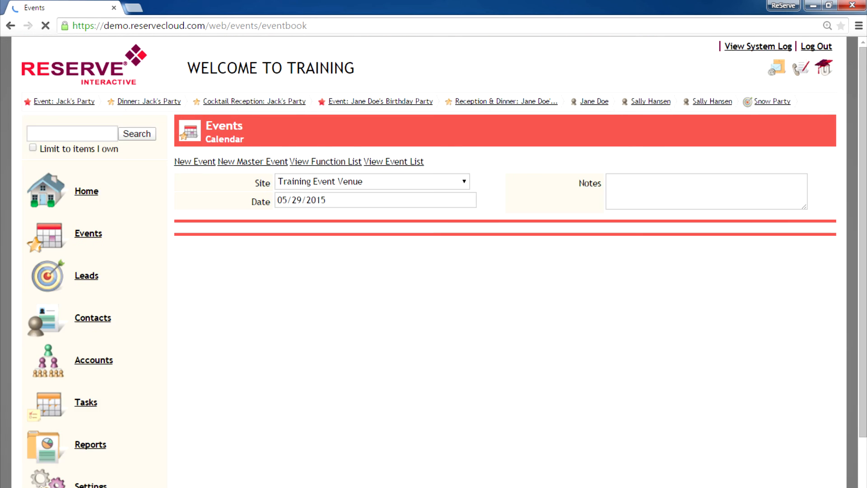
left_click_drag(863, 136, 863, 229)
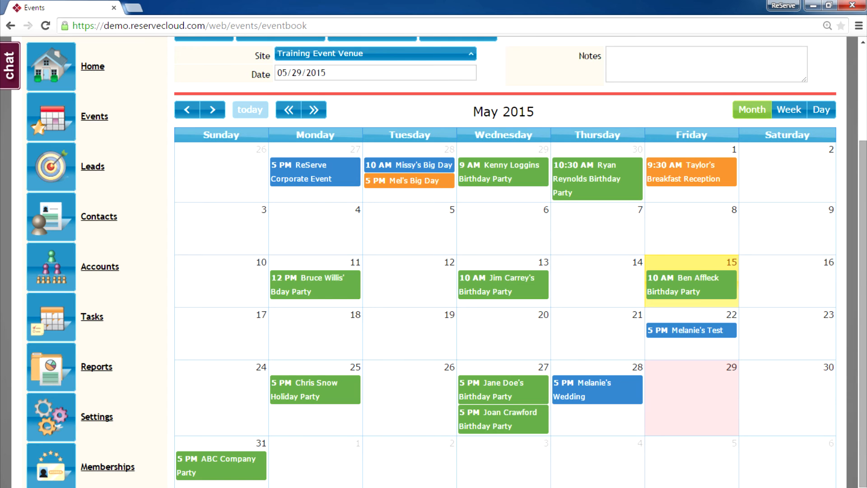
left_click_drag(863, 229, 864, 135)
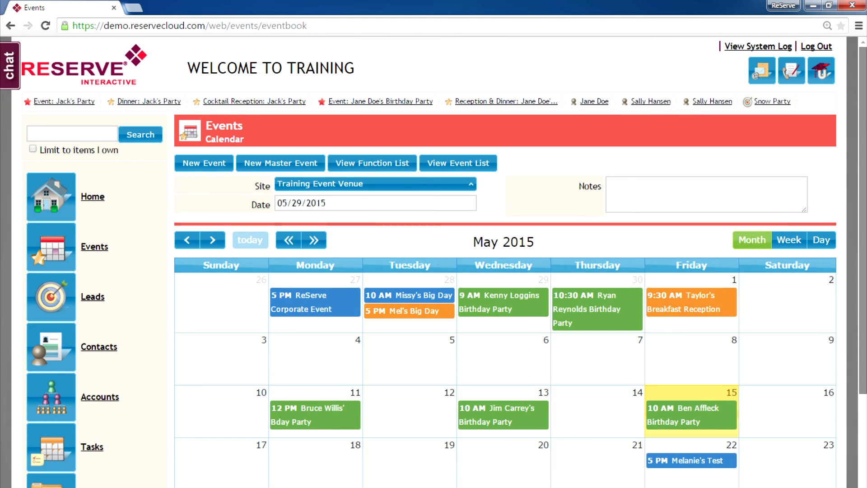
left_click(72, 134)
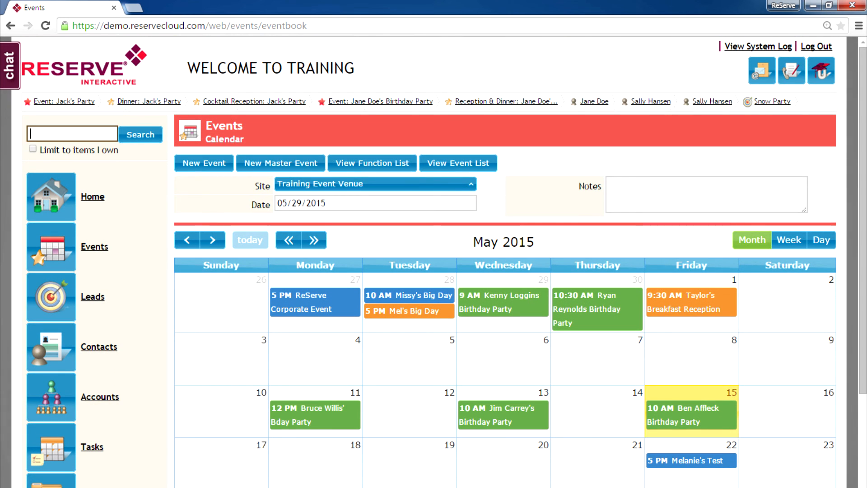
type("jack")
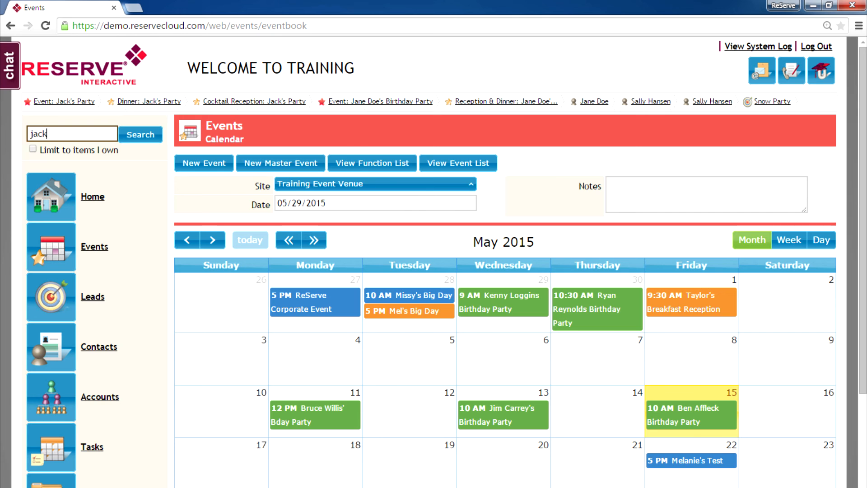
key("Return")
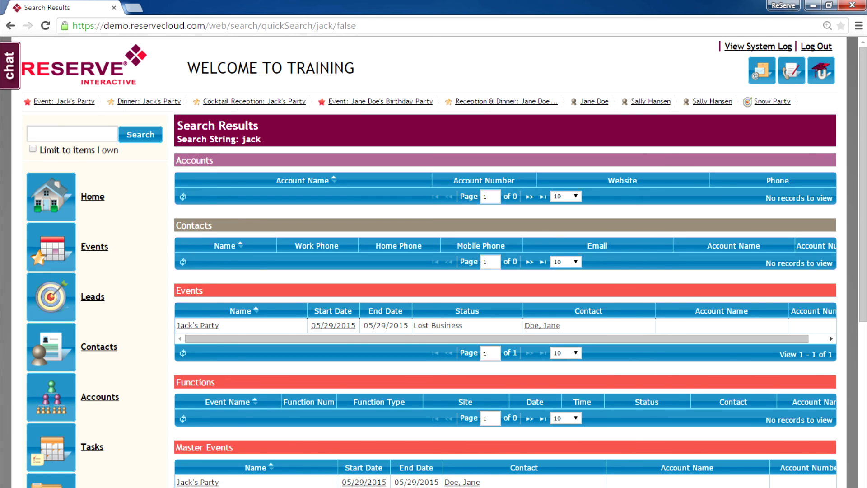
left_click(51, 247)
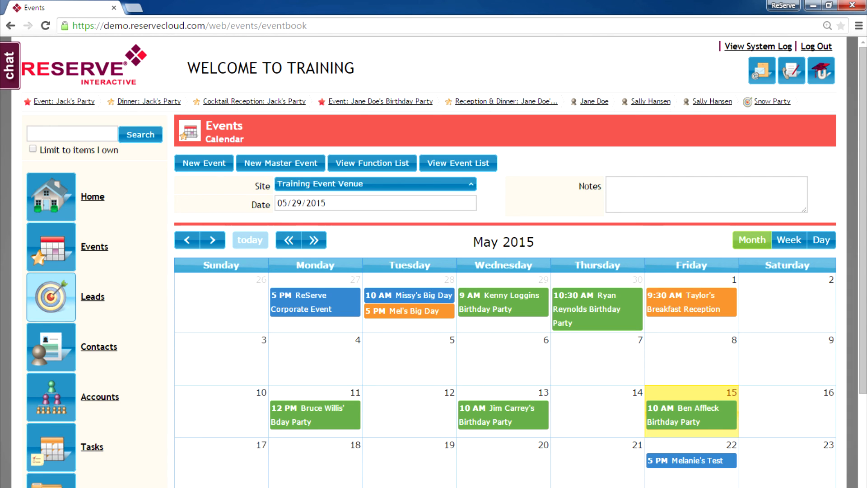
Start a blank new lead from the Leads list under TRAINING ORGANIZATION
left_click(51, 297)
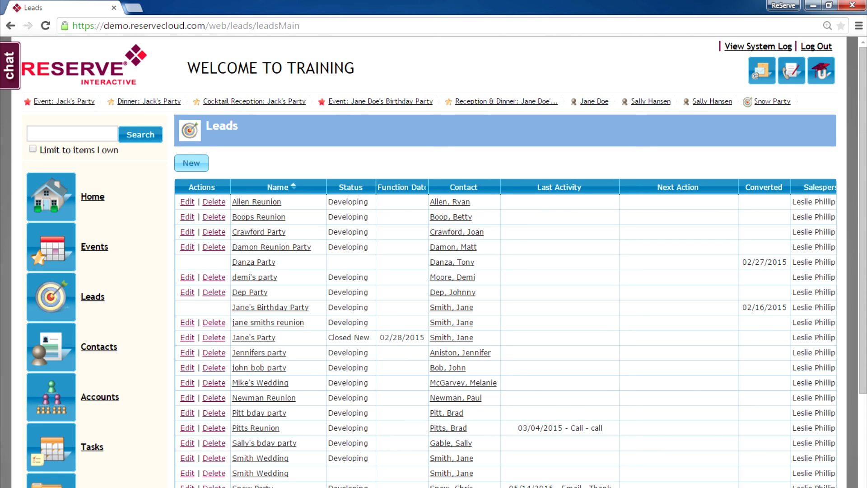
left_click(191, 163)
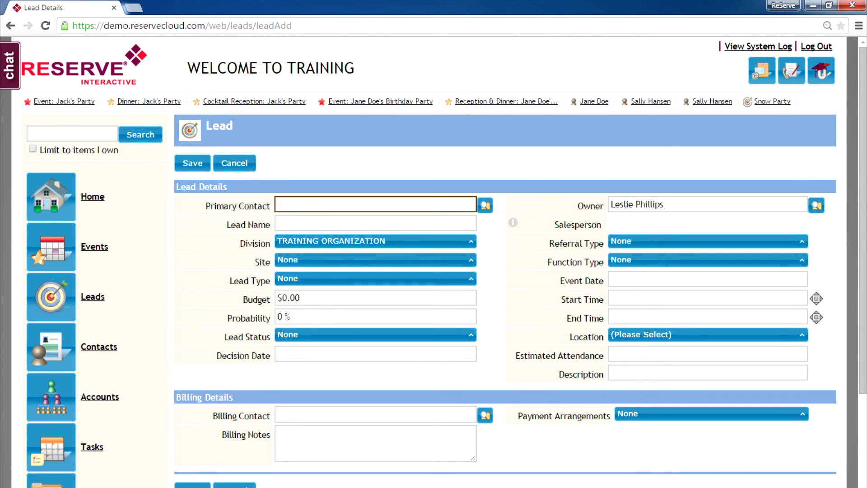
Set the lead's Primary Contact to the matching contact record via the lookup
type("Jane Doe")
key("Tab")
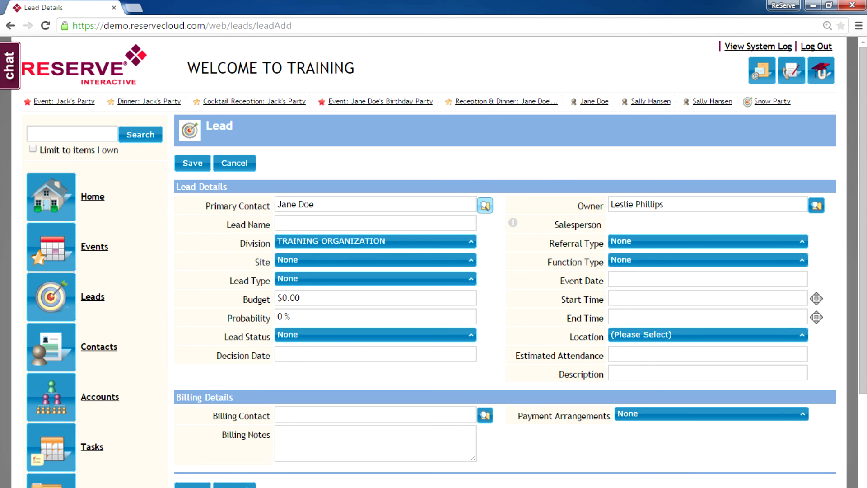
key("Return")
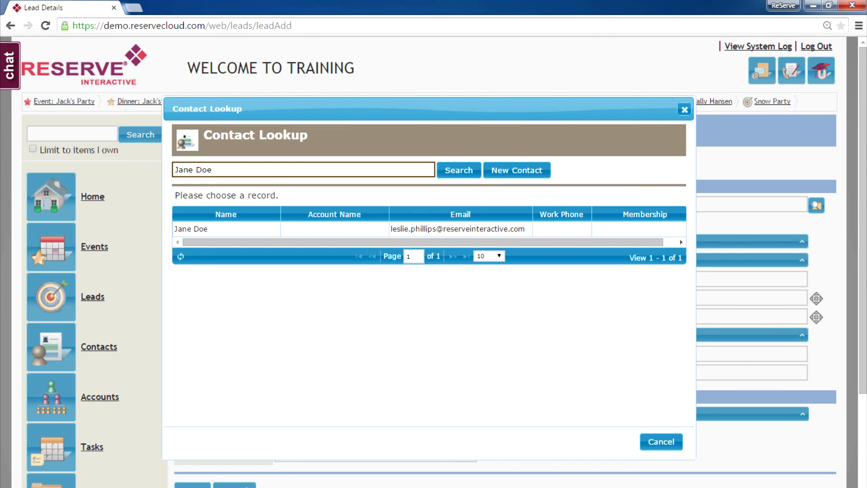
left_click(458, 229)
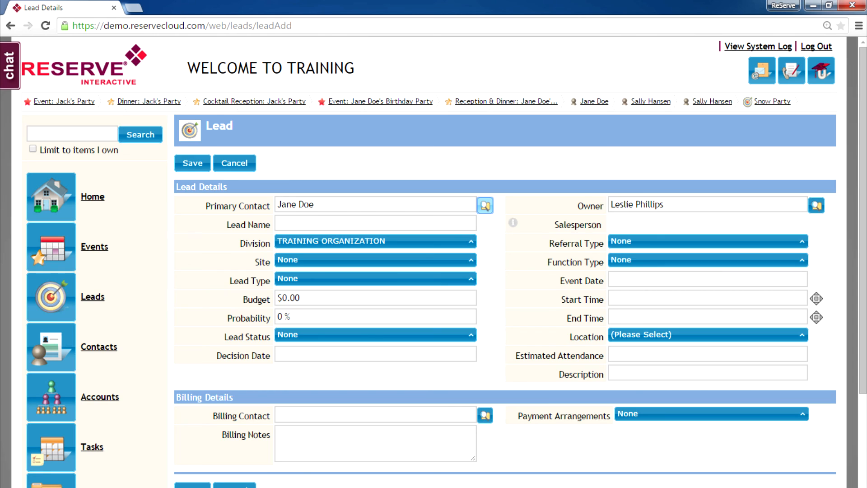
Name the lead 'Doe Family Reunion'
key("Tab")
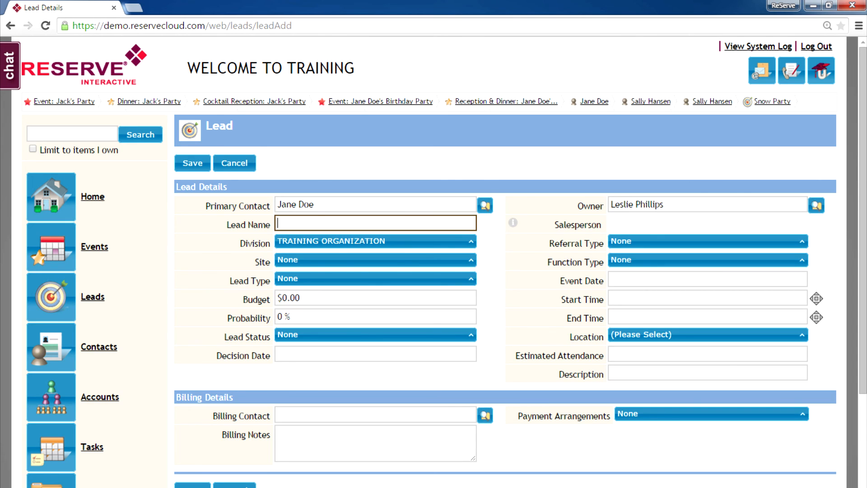
type("E")
key("BackSpace")
type("Doe ?F")
key("BackSpace")
key("BackSpace")
type("Family Reunion")
Set the lead's site to Training Event Venue and lead type to Internet Inquiry
left_click(375, 260)
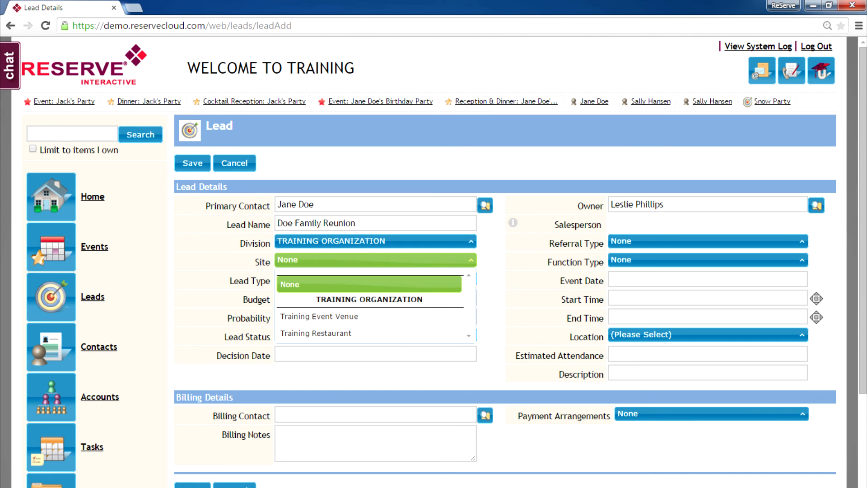
left_click(369, 316)
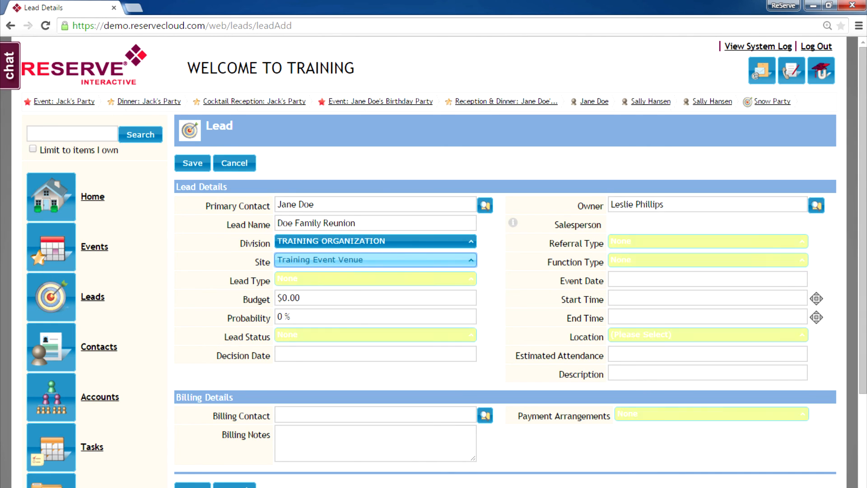
left_click(375, 278)
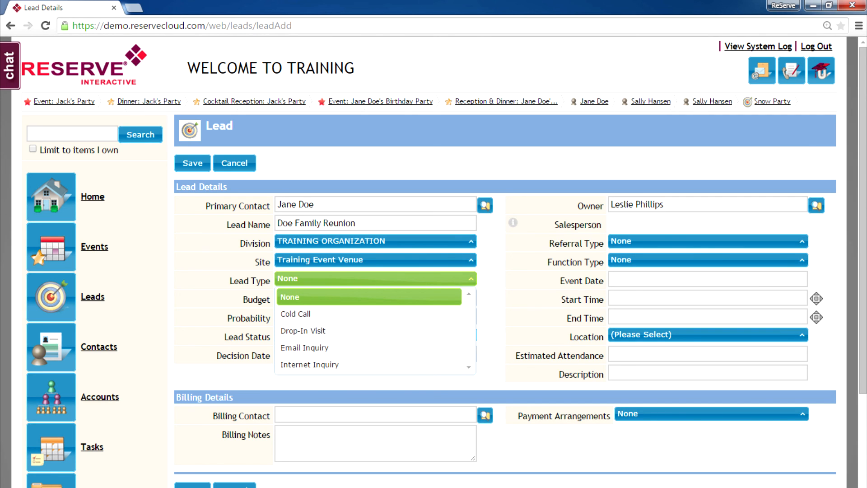
key("Down")
key("Down")
key("Down")
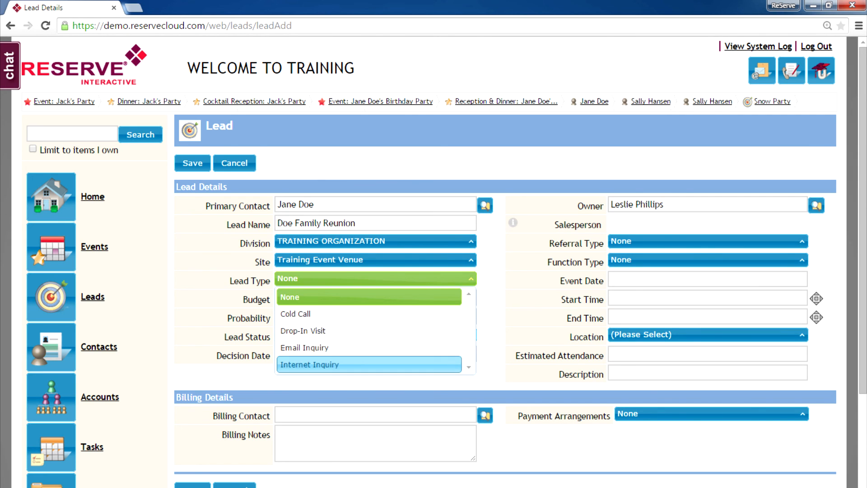
key("Return")
Enter 10 % probability, status Developing and referral type Advertisement
left_click(375, 317)
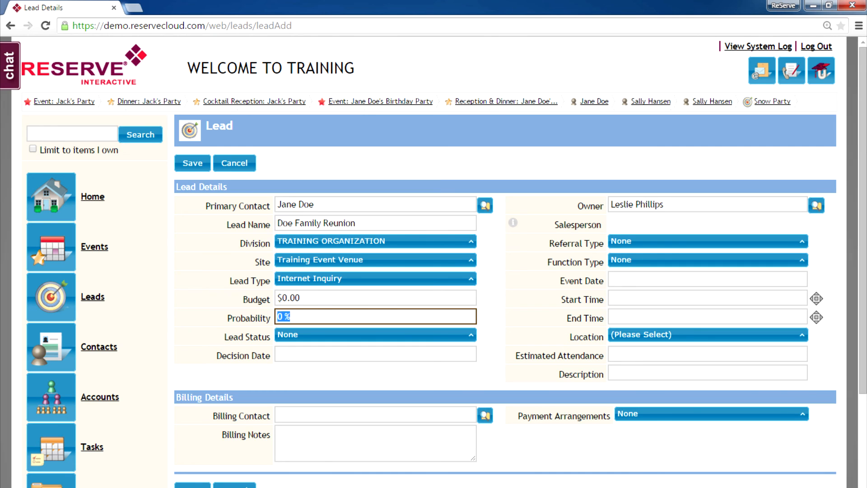
type("10")
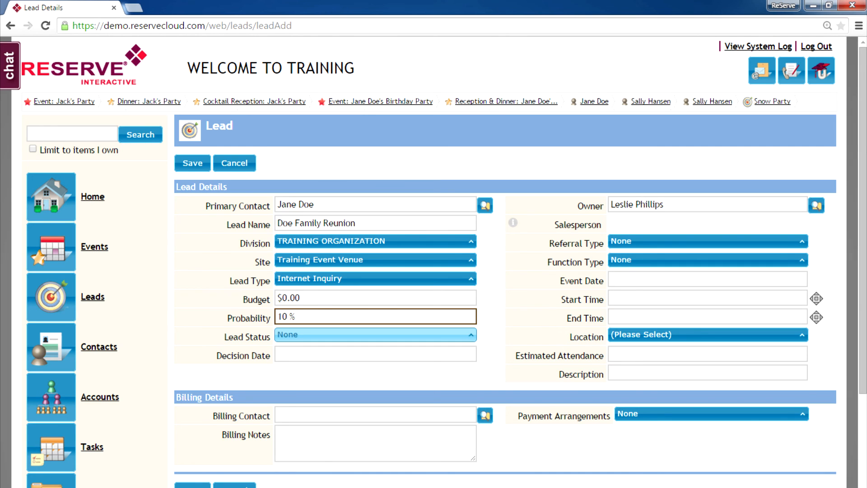
left_click(376, 335)
left_click(300, 404)
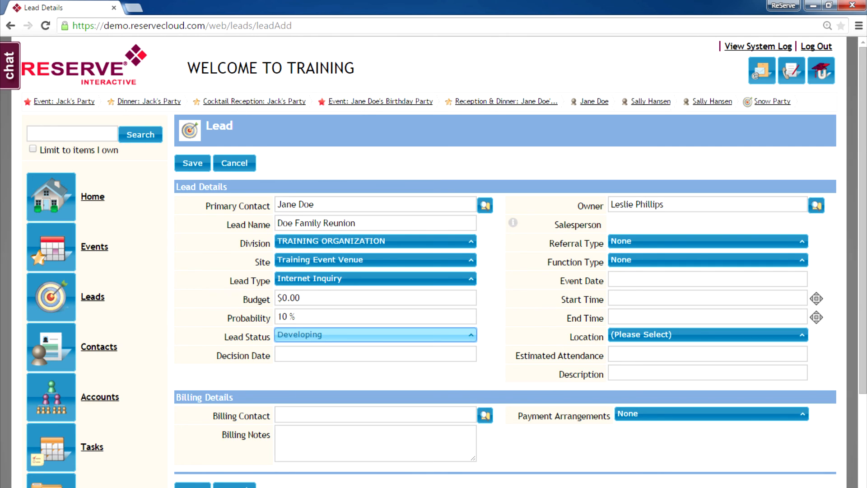
left_click(375, 355)
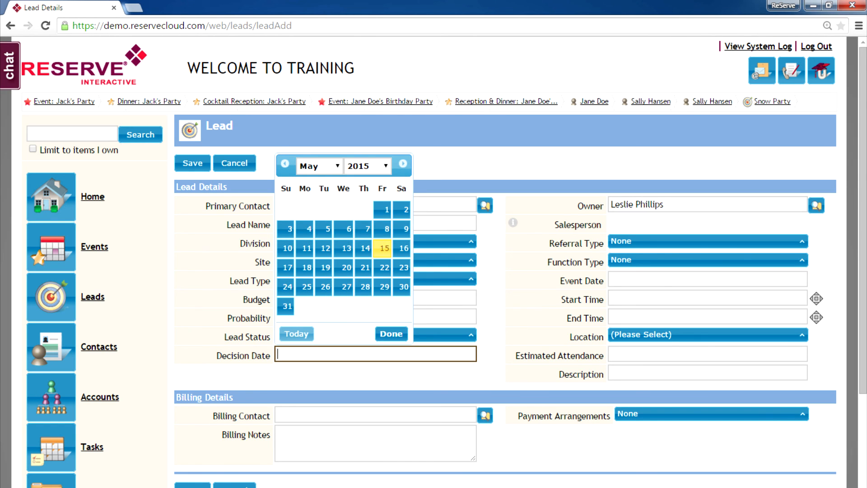
left_click(708, 241)
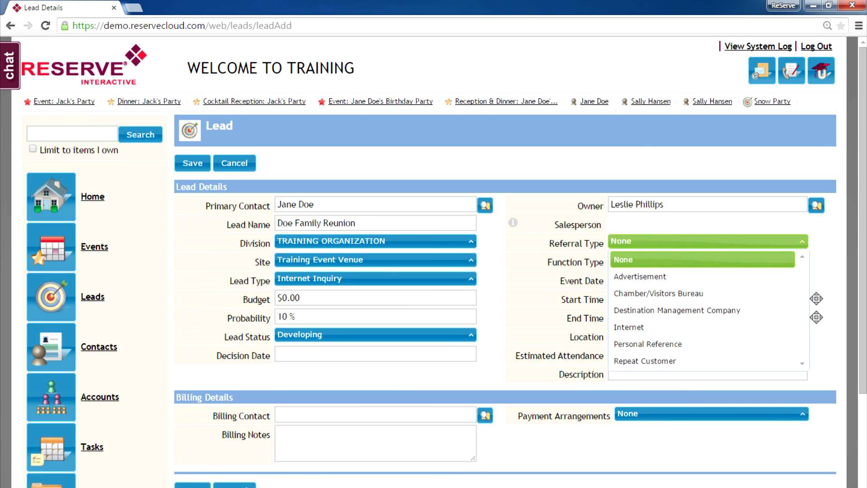
left_click(702, 277)
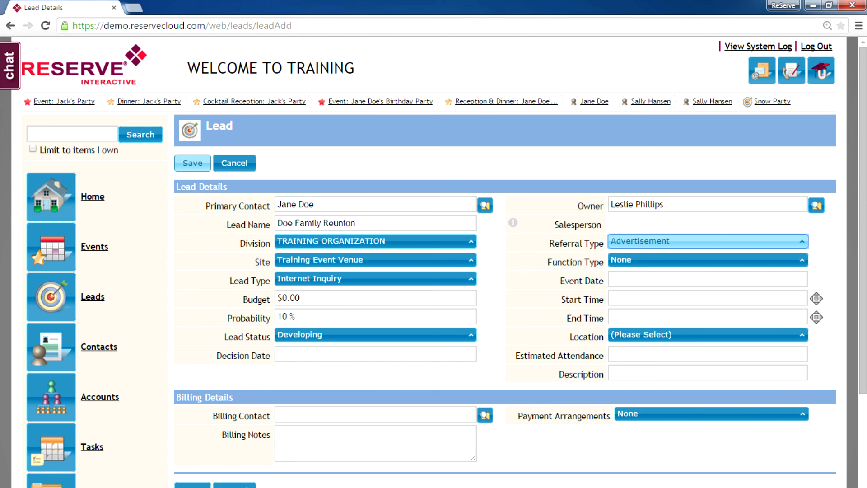
Save the Doe Family Reunion lead and review its details page
left_click(192, 163)
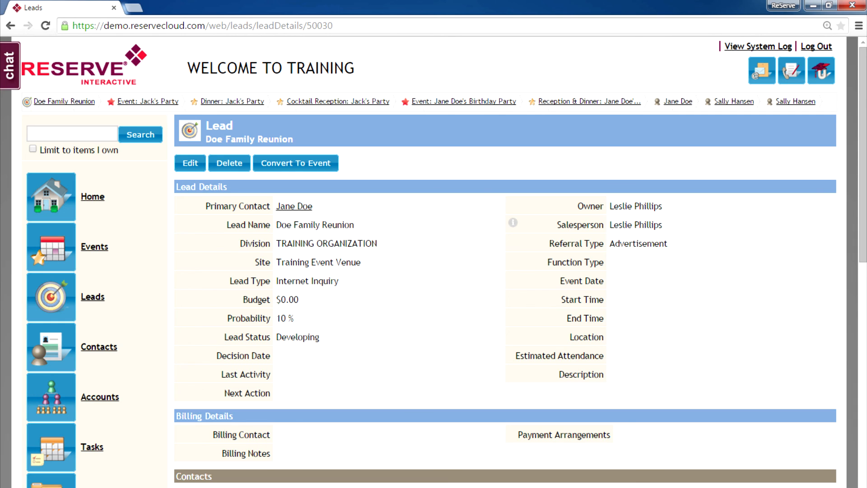
left_click_drag(863, 153, 864, 303)
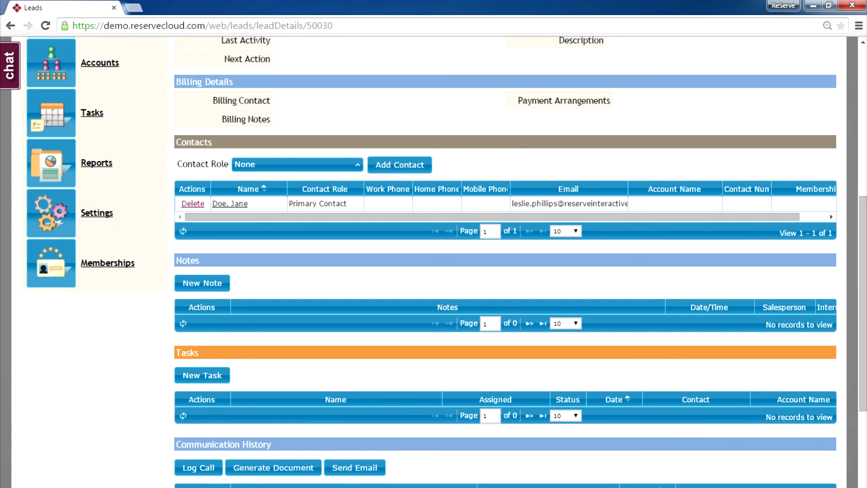
left_click_drag(864, 302, 863, 332)
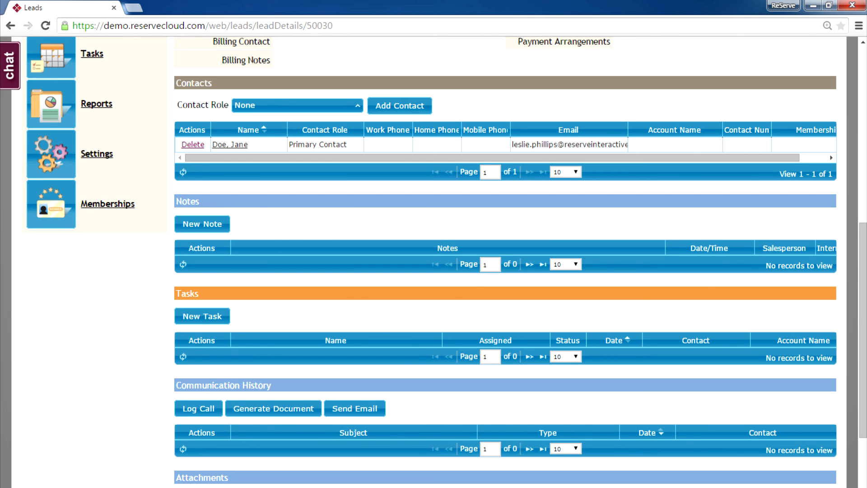
left_click_drag(863, 329, 863, 391)
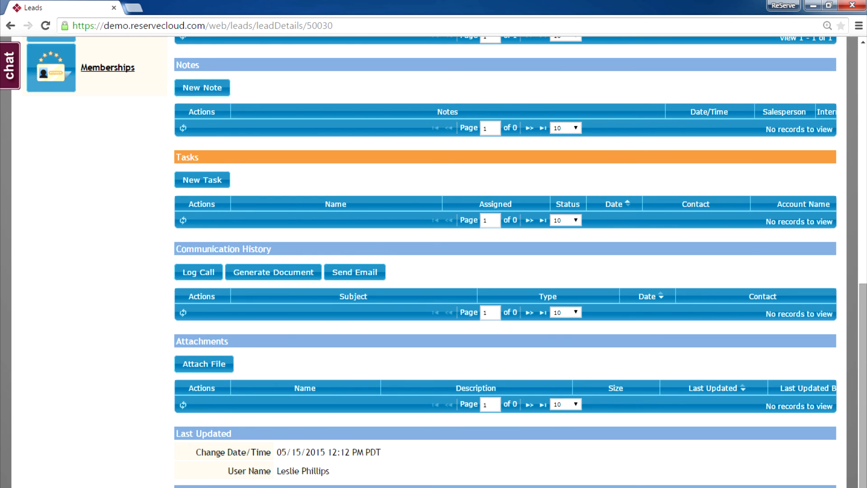
left_click_drag(863, 384, 863, 157)
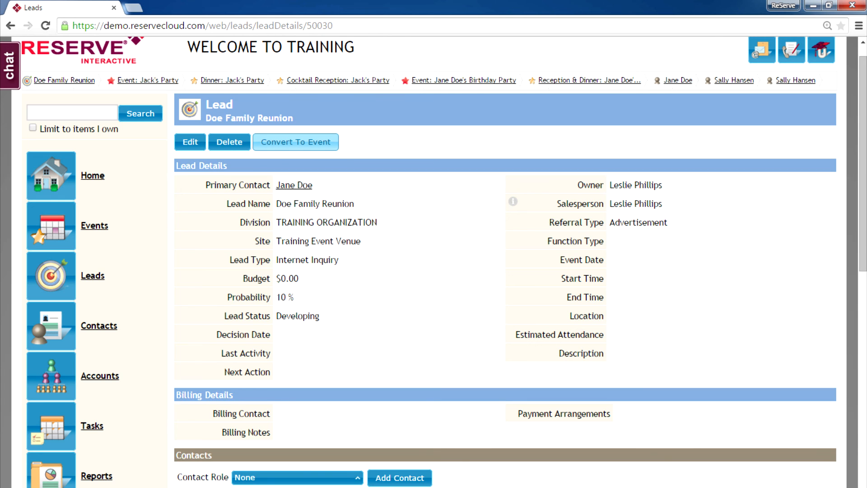
Cancel converting the lead to an event and go to the Home dashboard
left_click(296, 142)
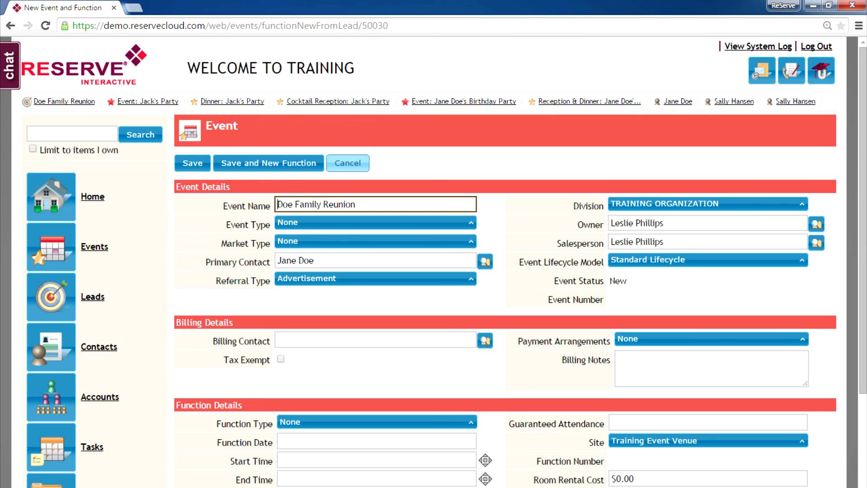
left_click(348, 163)
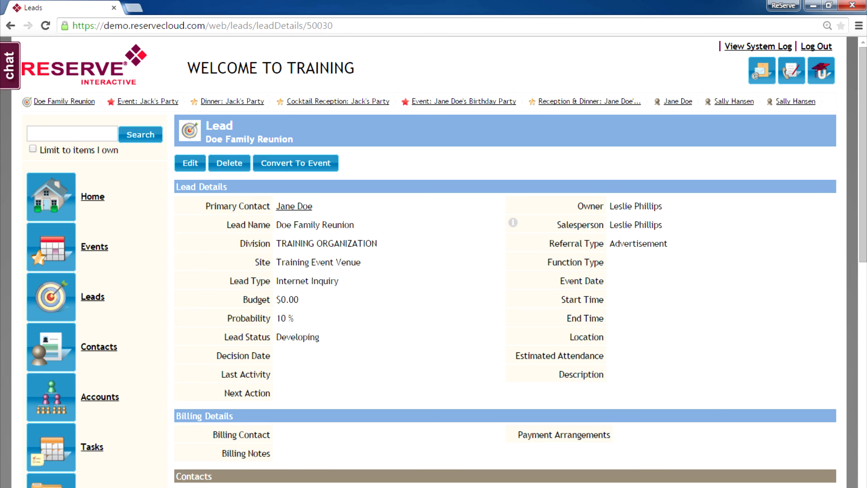
left_click(51, 197)
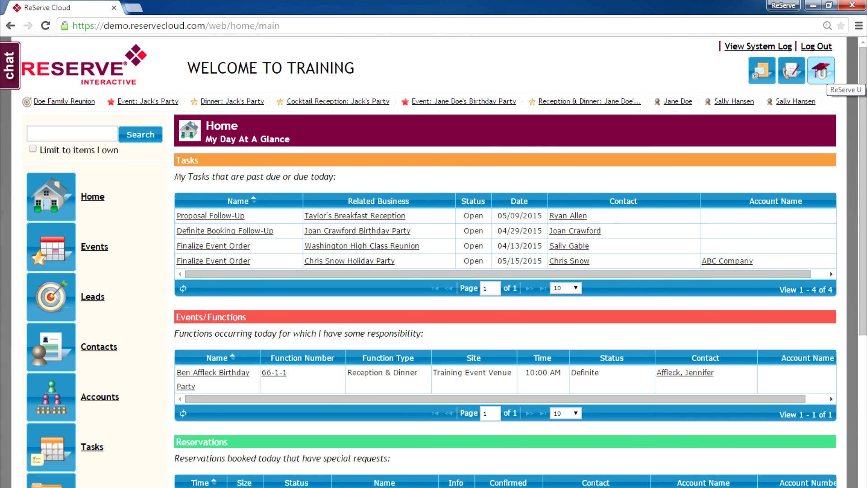
left_click(822, 70)
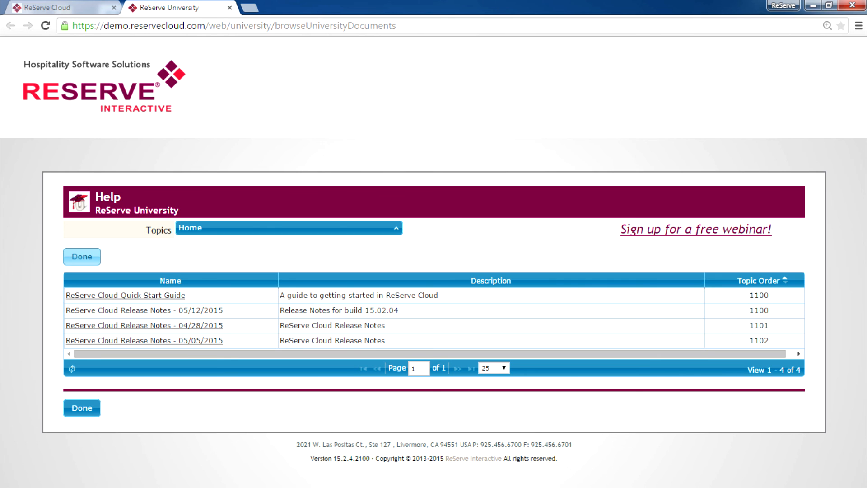
left_click(82, 256)
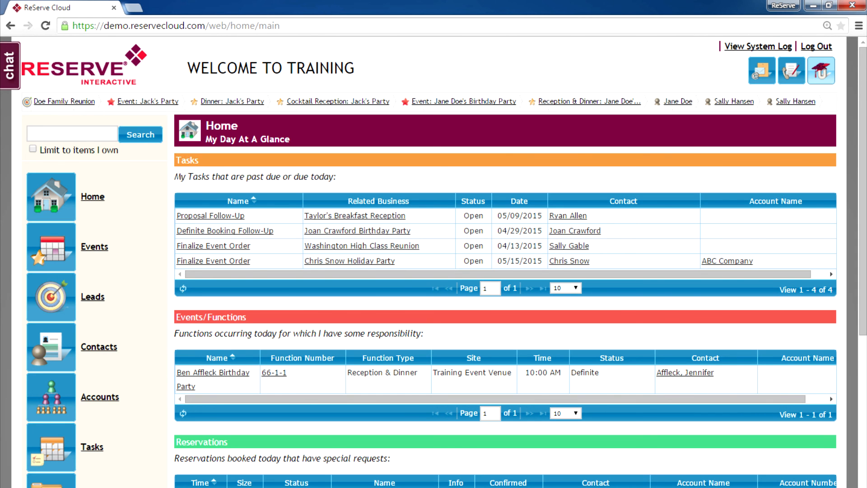